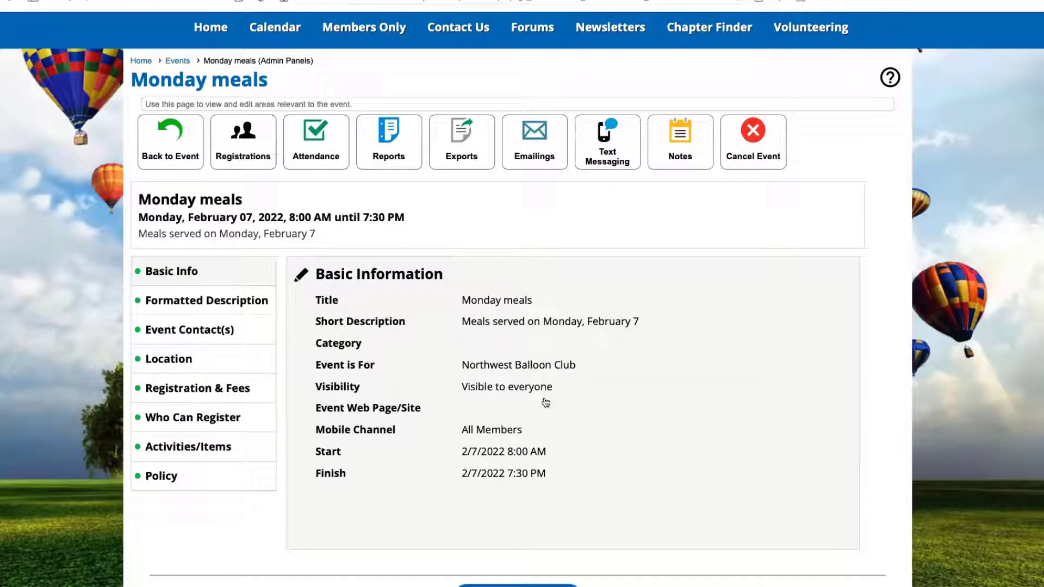
Step: Switch to the Old Event Admin UI.jpg image in Preview, review the old event admin layout, and close it
key("super+Tab")
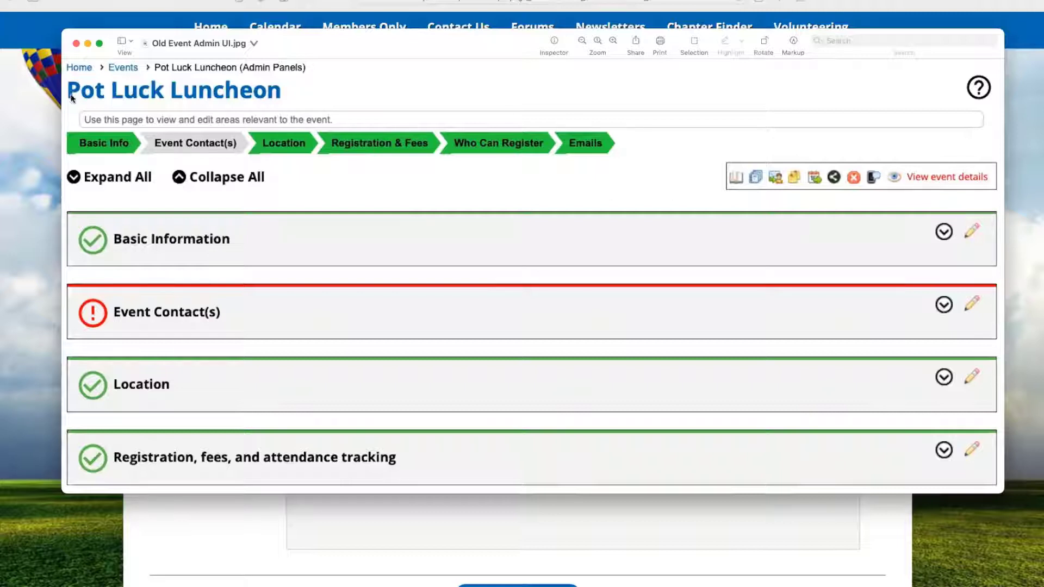
left_click(76, 44)
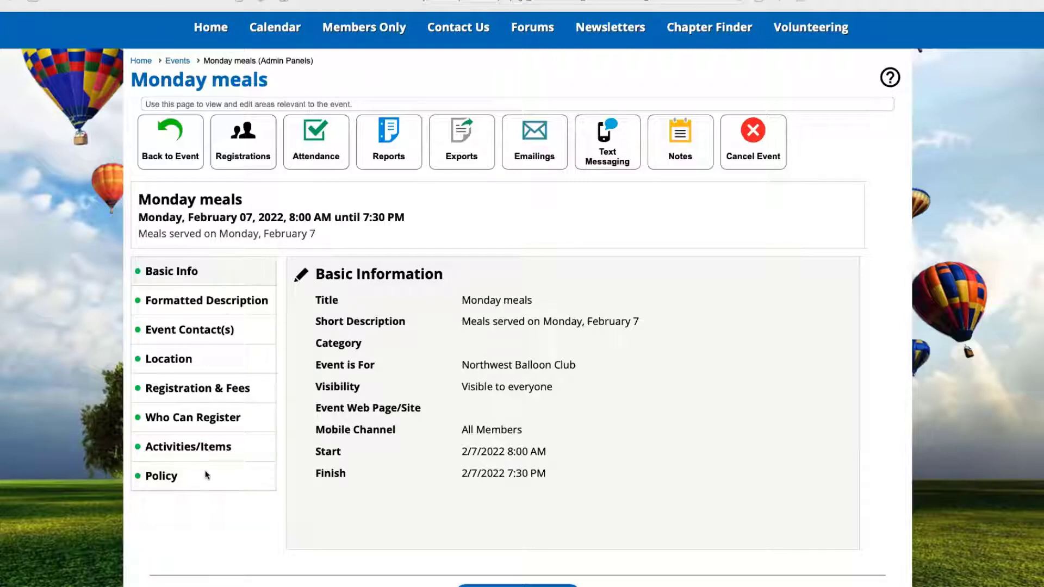
Step: Review the Monday meals event's Formatted Description, Event Contact(s), Location, and Registration & Fees summaries, and return to Basic Info
left_click(197, 302)
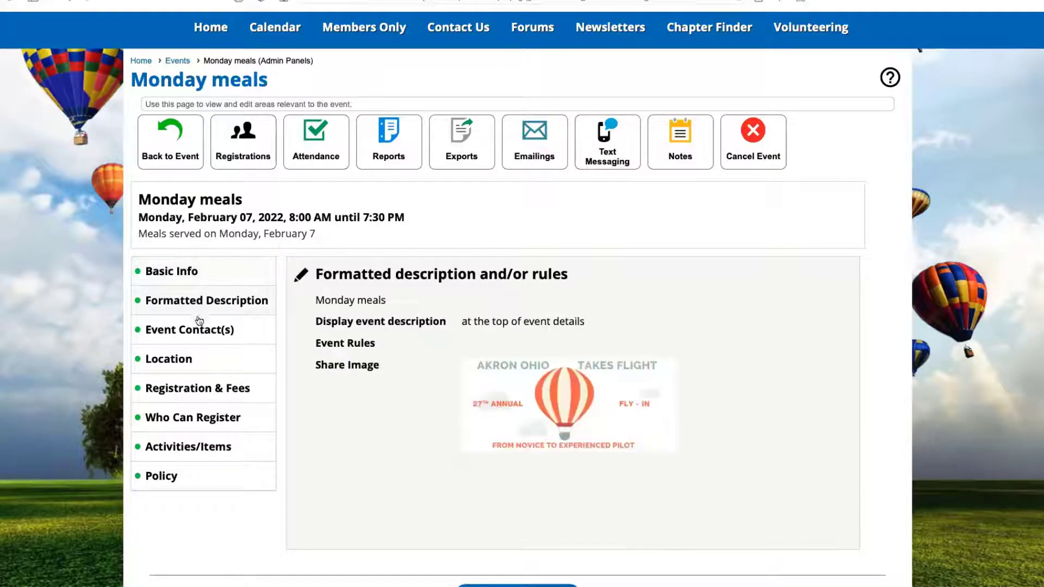
left_click(196, 331)
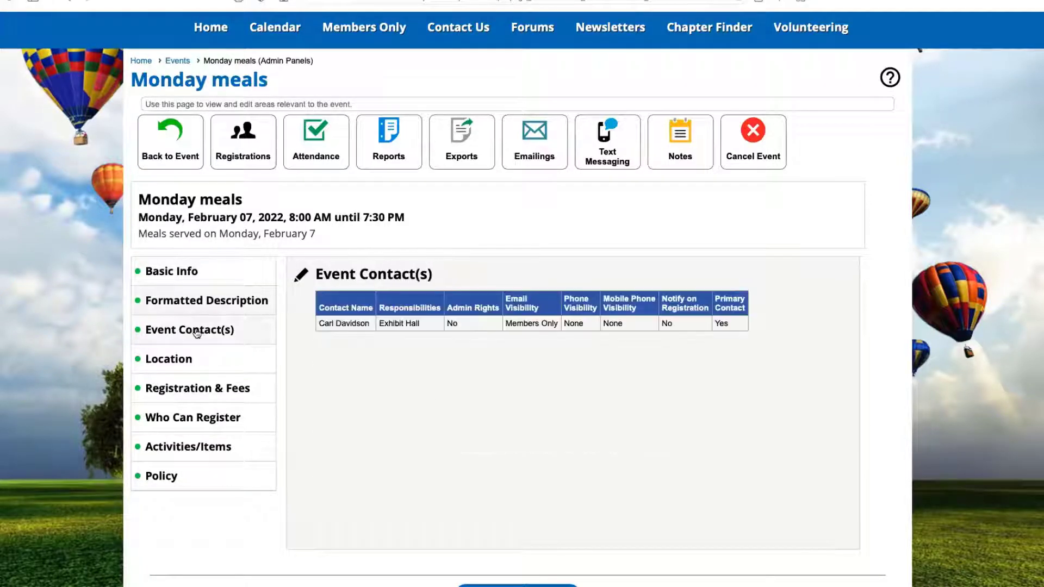
left_click(181, 363)
left_click(189, 392)
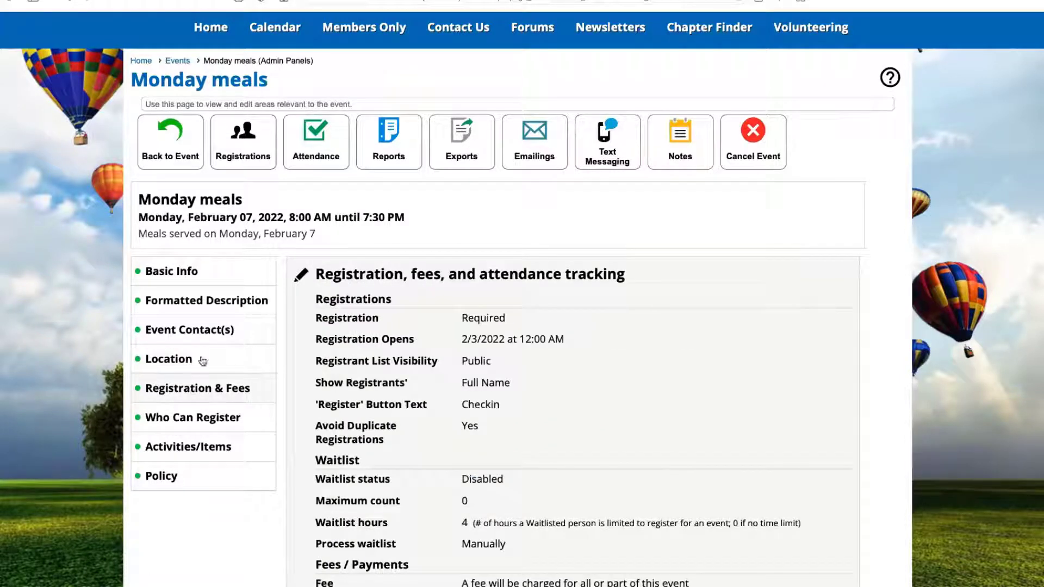
left_click(190, 273)
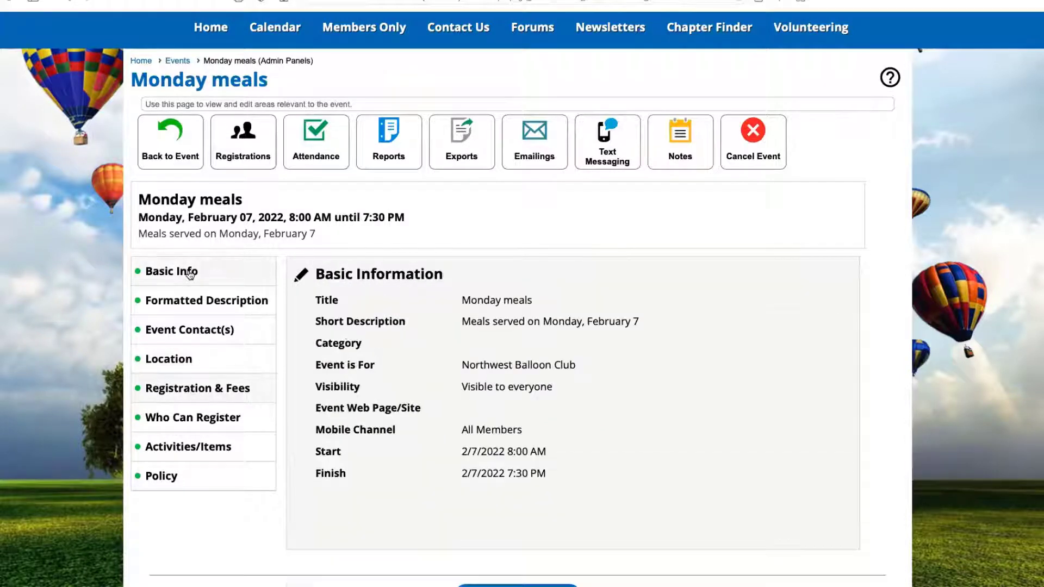
Step: Edit the event's basic information to include Questions as additional information needed, and save the change
left_click(302, 275)
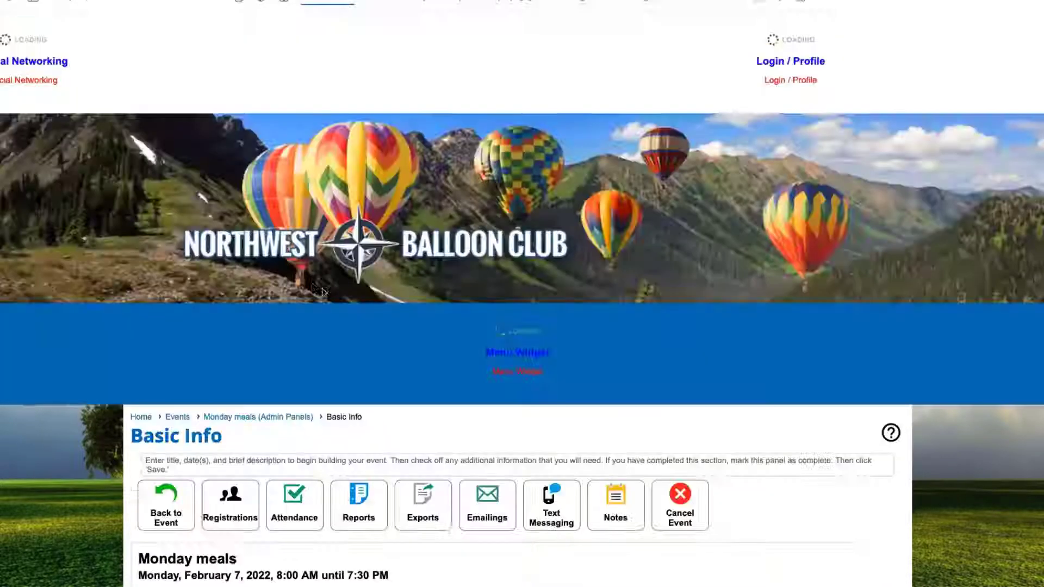
scroll(363, 313, "down", 1)
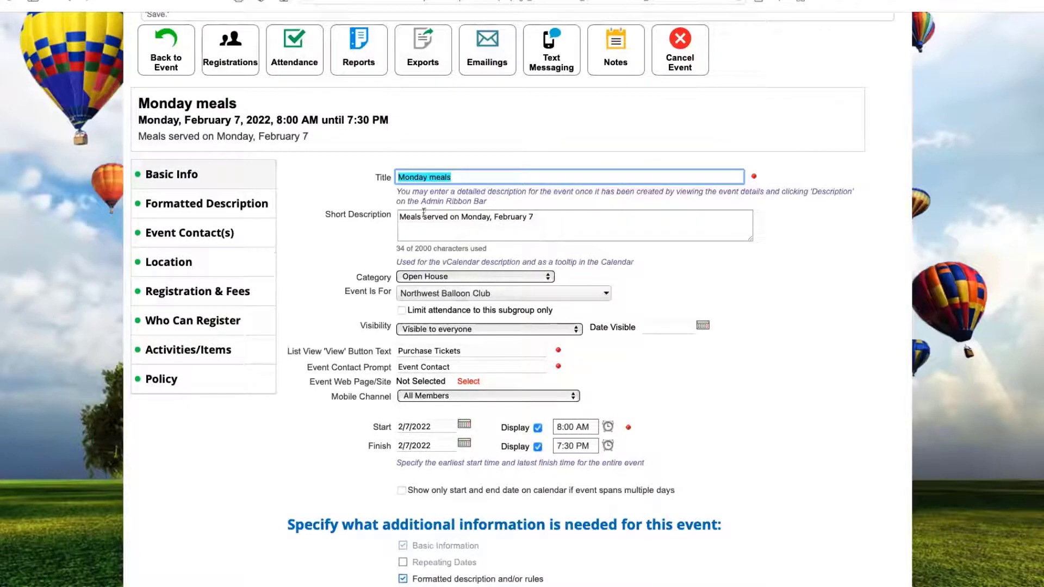
scroll(468, 296, "down", 3)
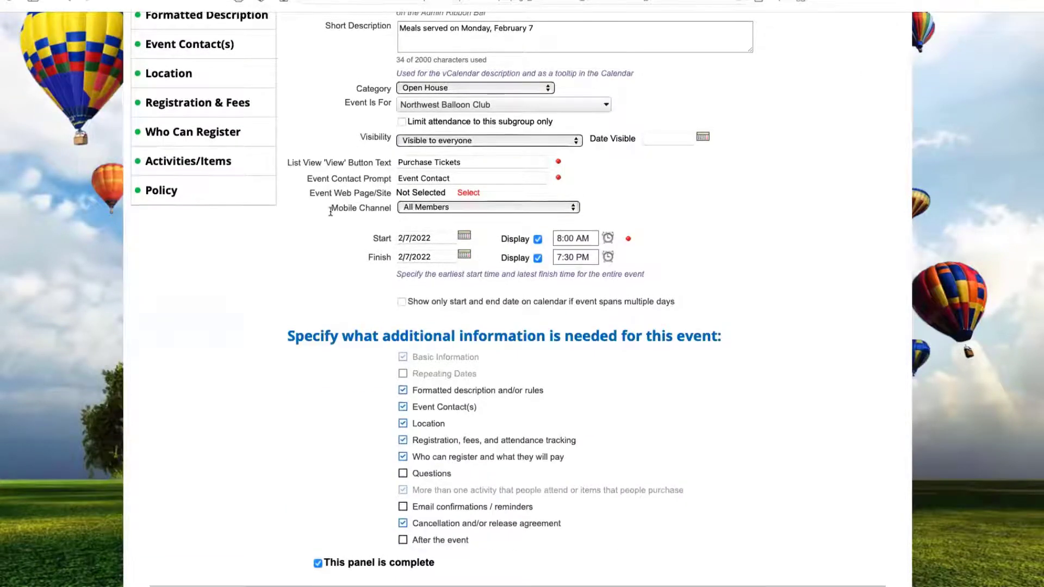
scroll(331, 207, "up", 1)
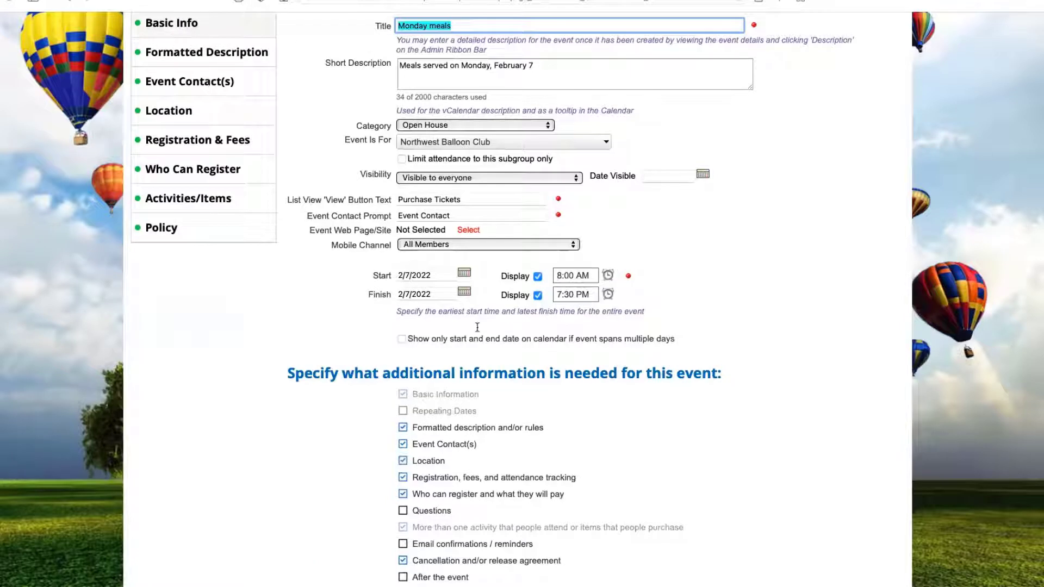
scroll(491, 347, "down", 1)
scroll(490, 347, "down", 1)
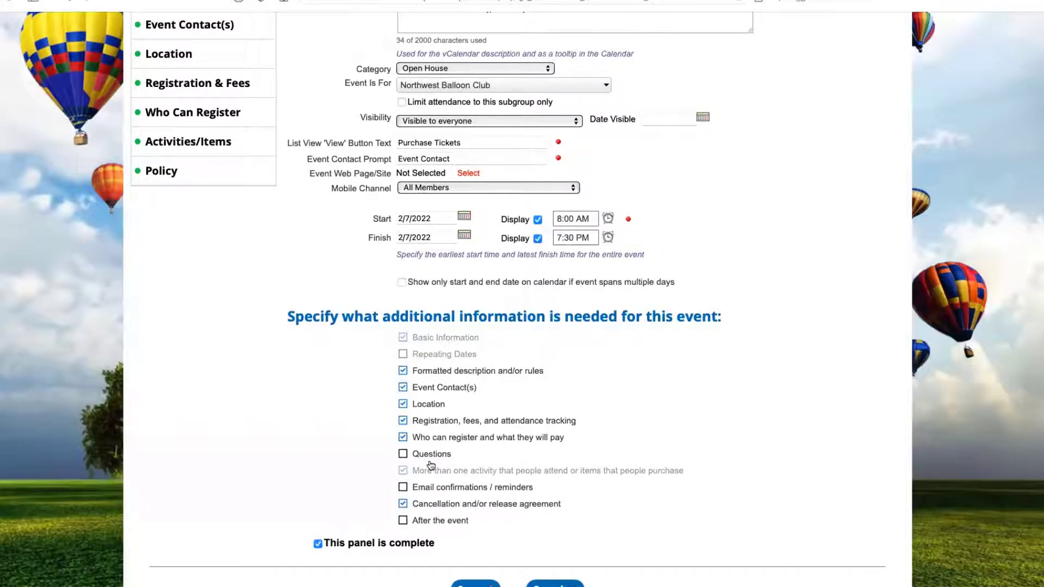
left_click(403, 454)
scroll(497, 493, "down", 1)
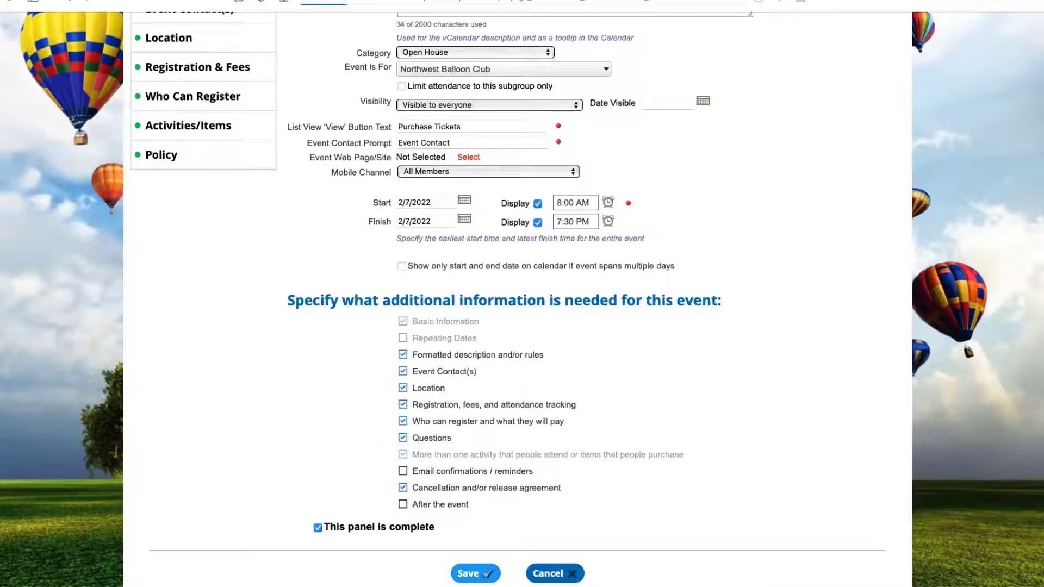
left_click(475, 573)
scroll(253, 390, "down", 3)
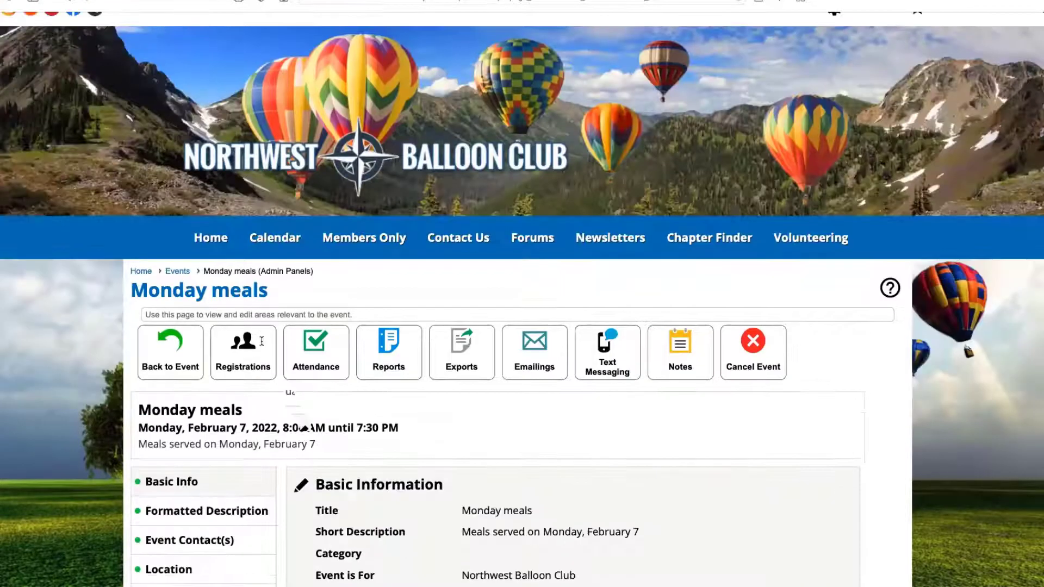
scroll(253, 390, "down", 1)
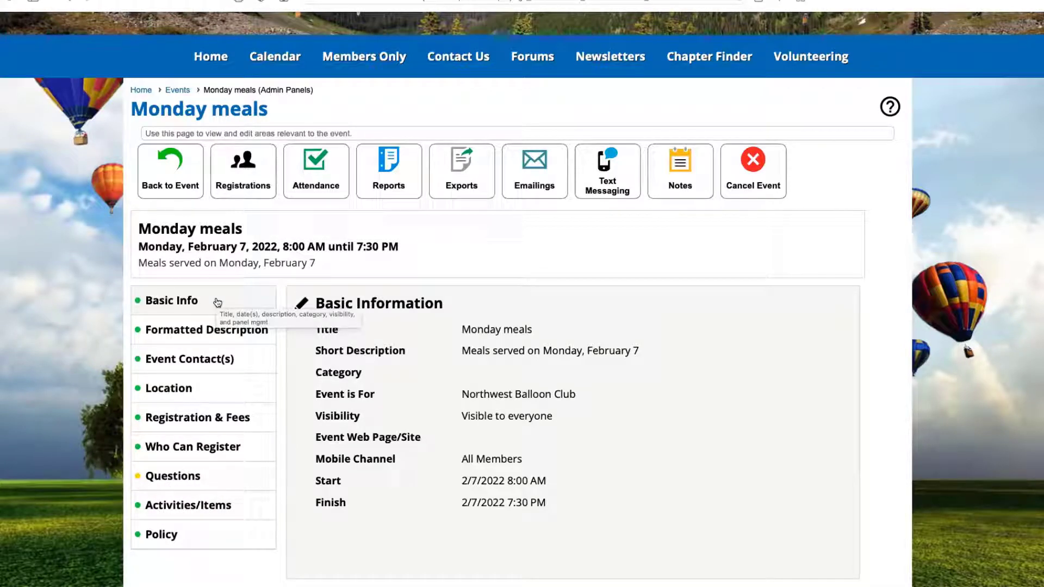
Step: Open the event's Formatted Description for editing and examine its description, event rules and share image settings
left_click(200, 329)
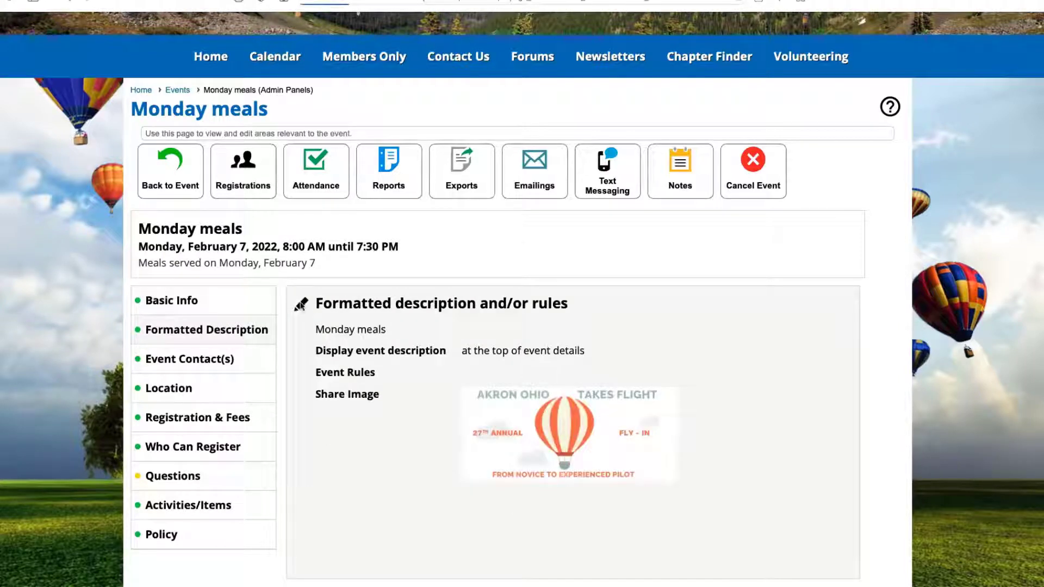
left_click(301, 305)
scroll(438, 375, "down", 5)
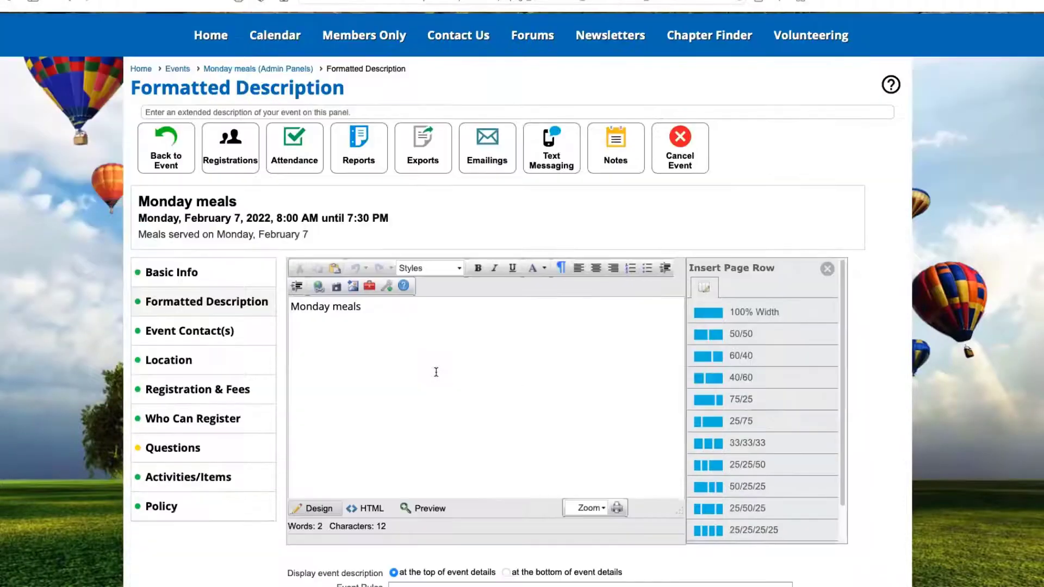
scroll(433, 372, "down", 2)
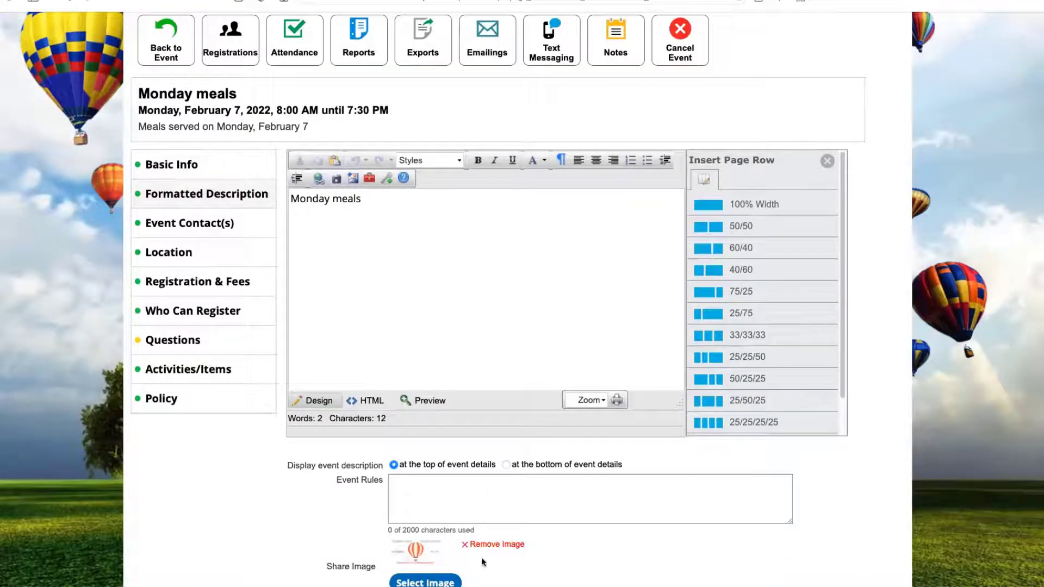
scroll(497, 563, "down", 1)
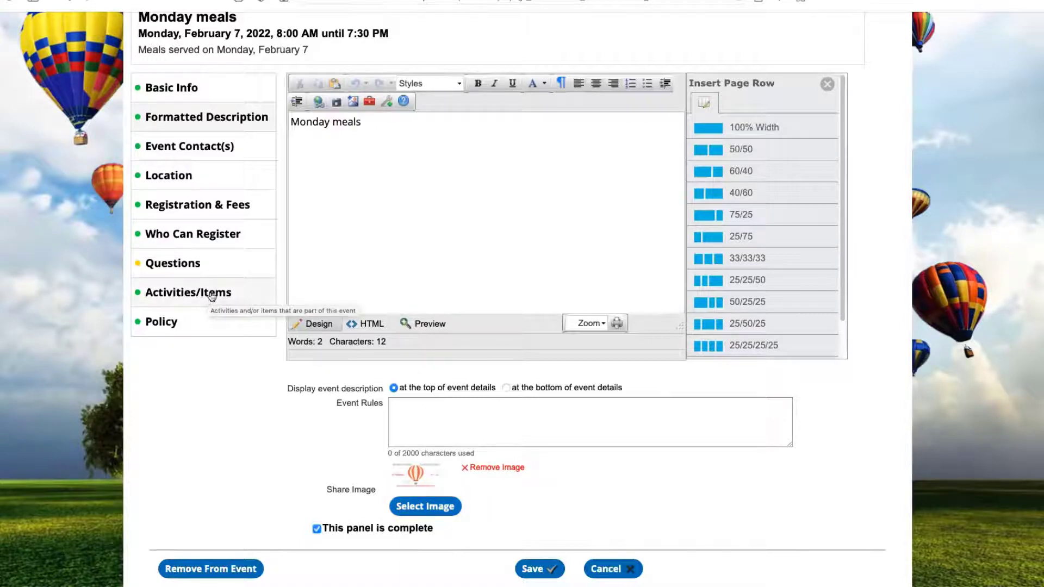
Step: Open the event's Activities/Items for editing and examine the options on the Orientation, Breakfast, Lunch and Dinner cards
left_click(188, 294)
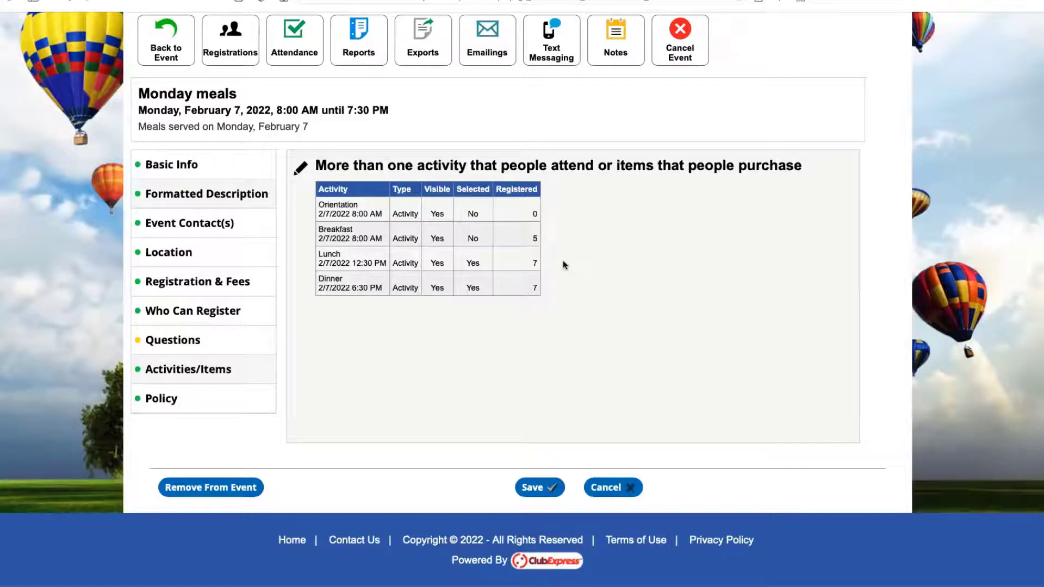
left_click(300, 170)
scroll(501, 304, "down", 5)
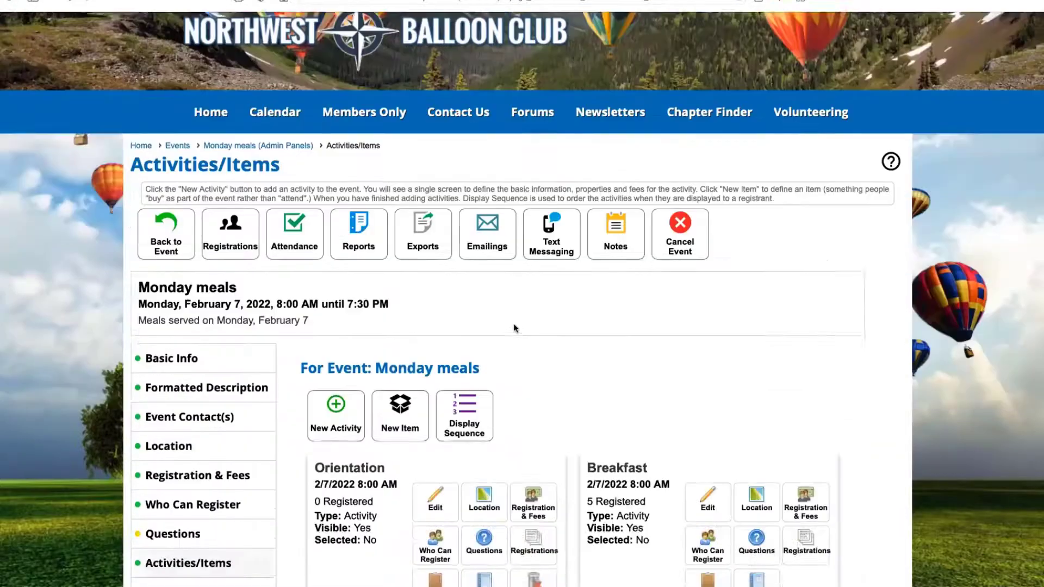
scroll(502, 303, "down", 3)
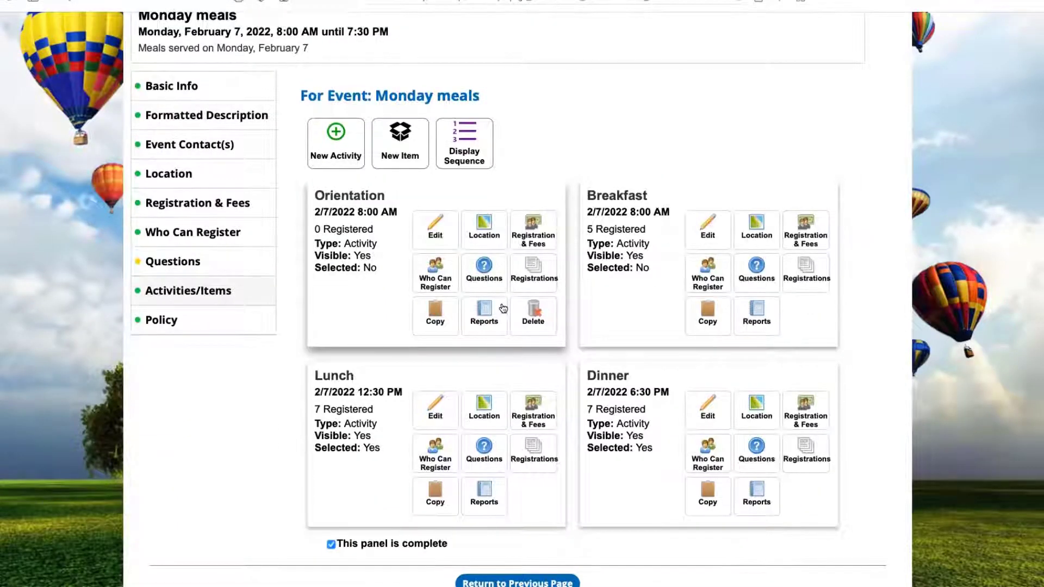
scroll(504, 309, "down", 1)
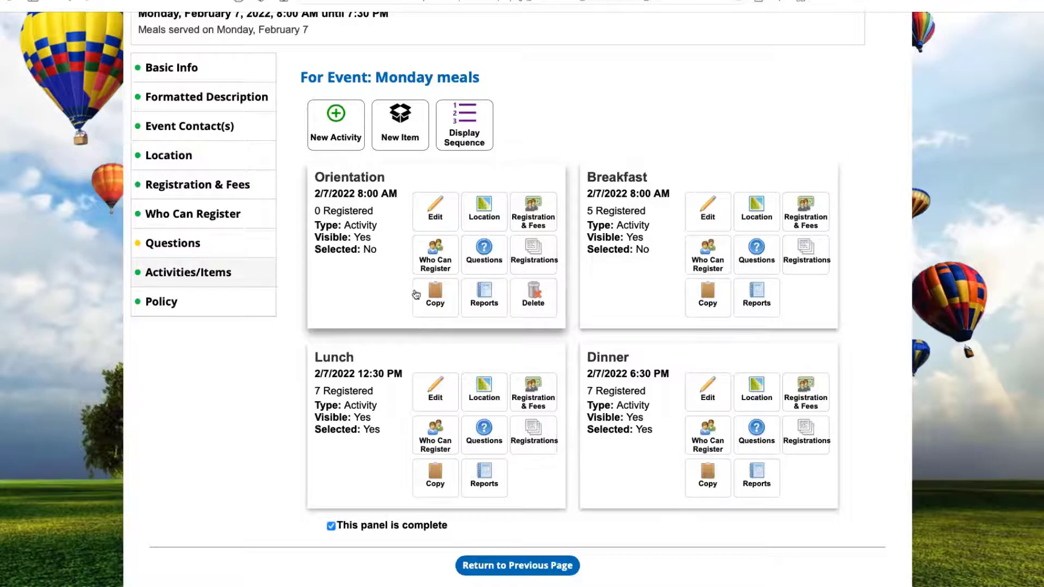
scroll(413, 292, "up", 2)
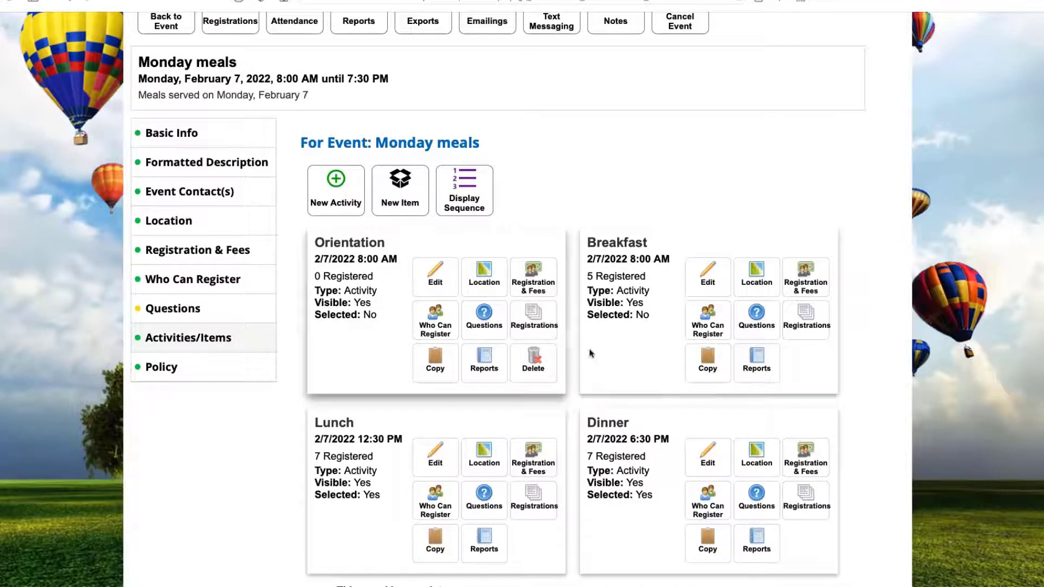
scroll(577, 360, "down", 2)
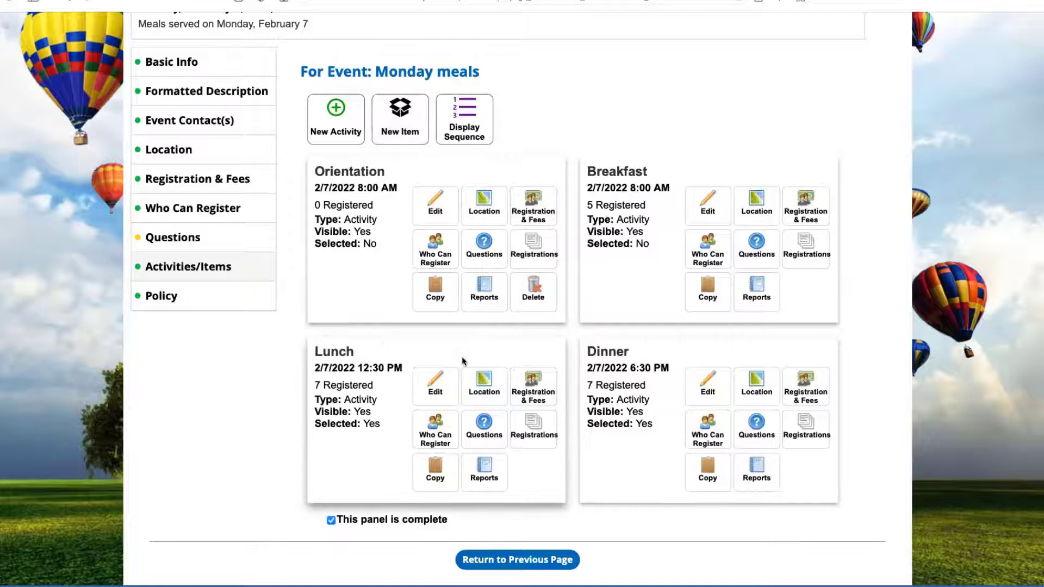
scroll(690, 212, "up", 3)
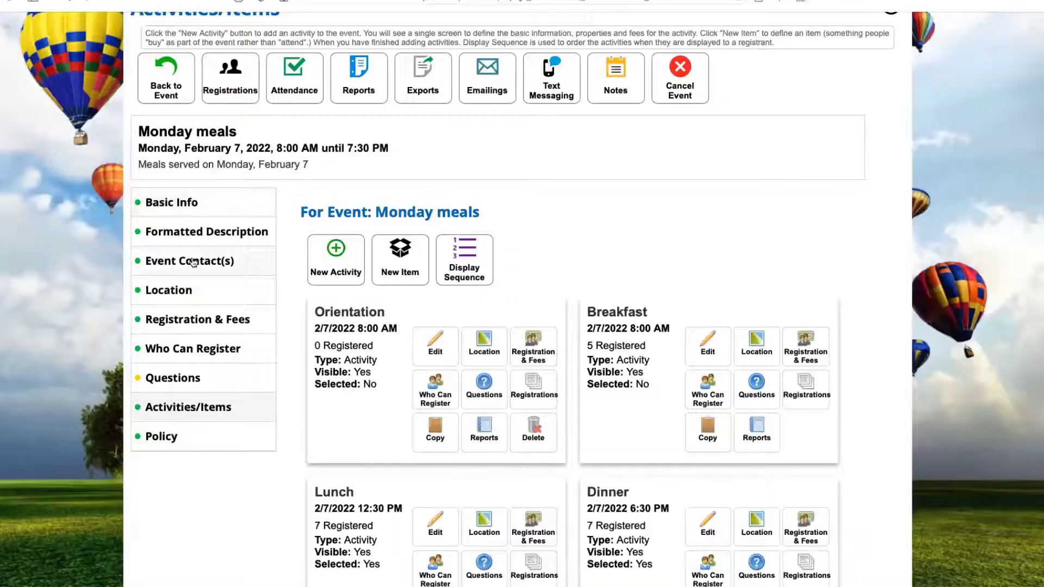
Step: Edit the Exhibit Hall event contact so that Show Email and Show Phone are both set to Everyone, and update the entry
left_click(193, 261)
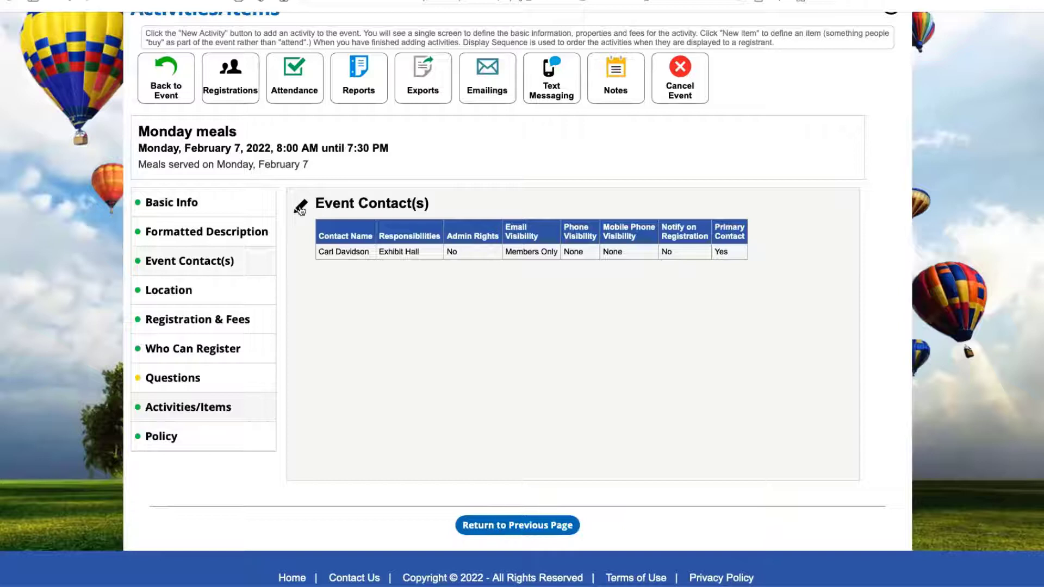
left_click(299, 208)
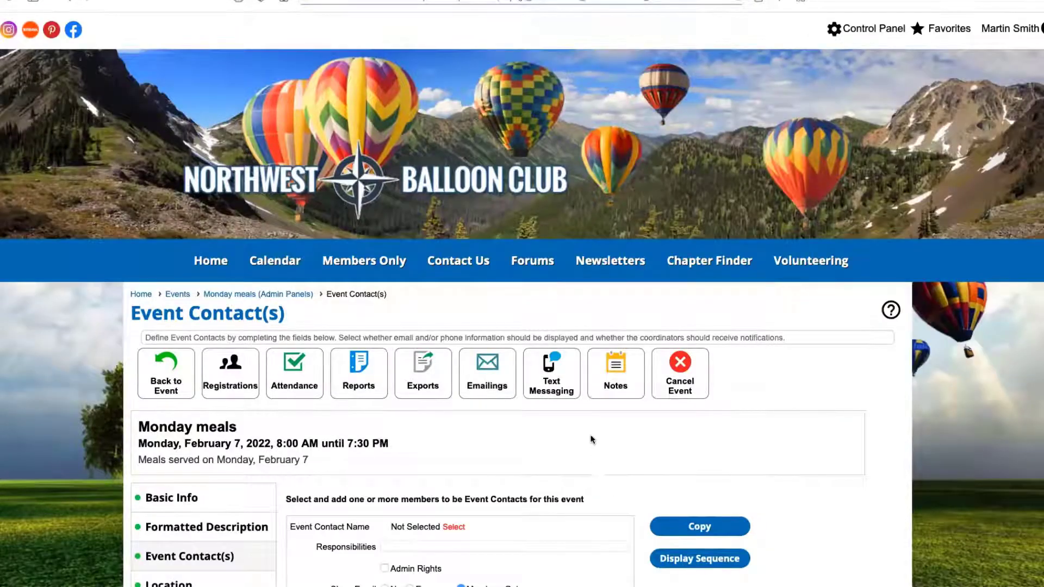
scroll(587, 429, "down", 3)
scroll(587, 429, "down", 1)
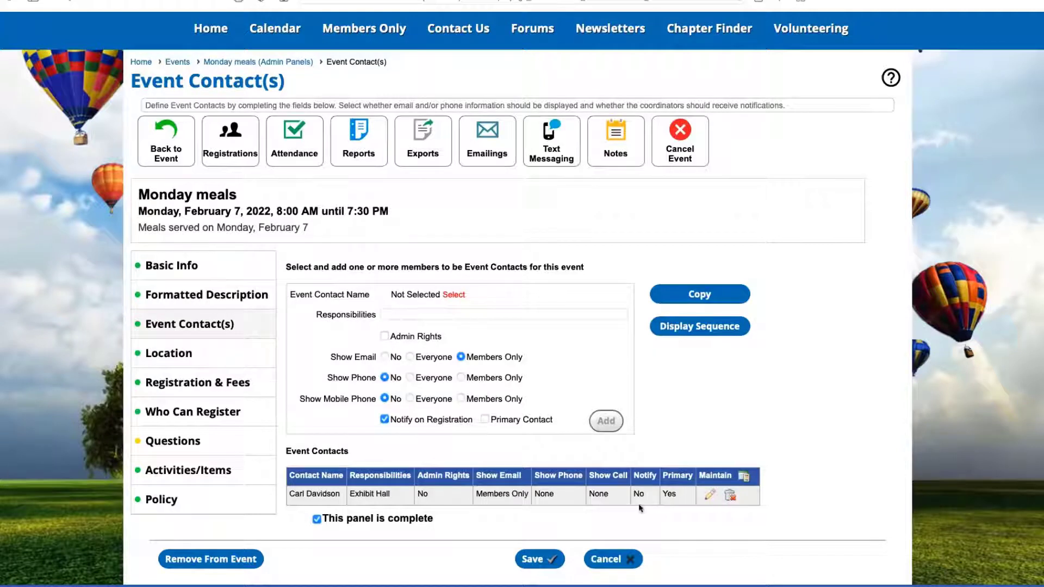
left_click(711, 496)
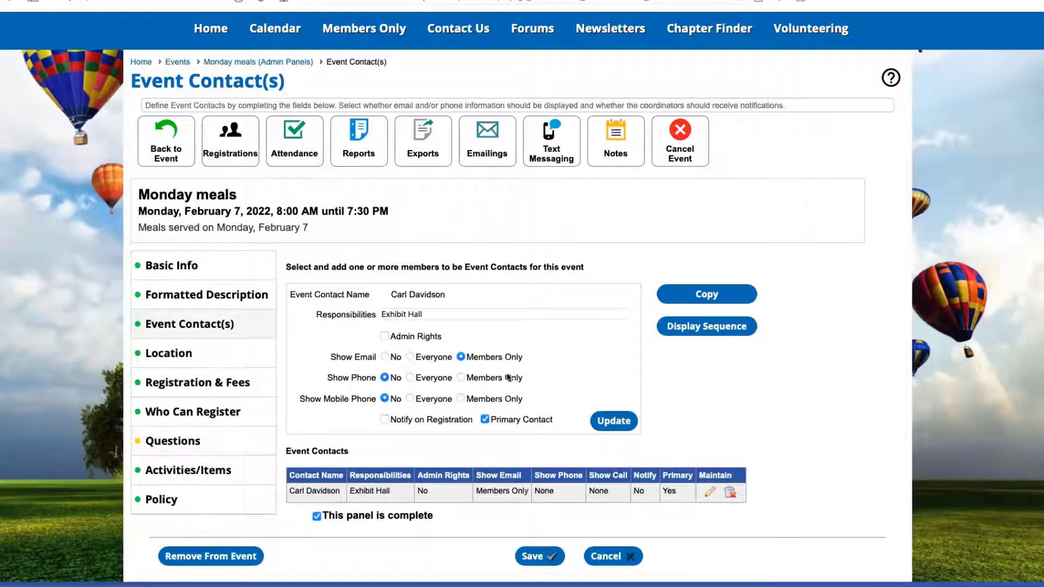
left_click(409, 378)
left_click(410, 357)
left_click(615, 421)
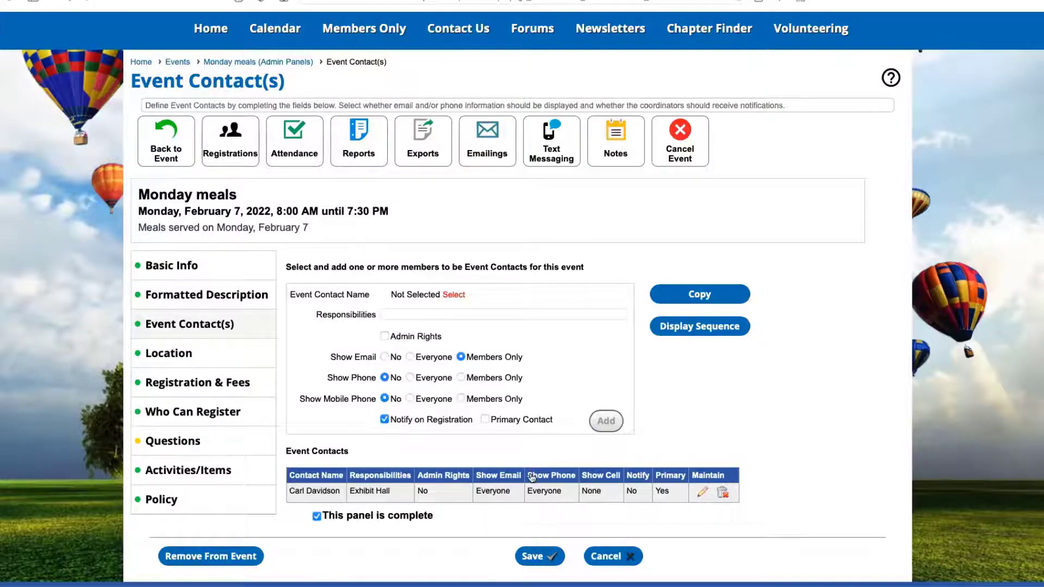
Step: Switch to PowerPoint to check the Event Calendar – 1 slide, and return to the event page in the browser
key("super+Tab")
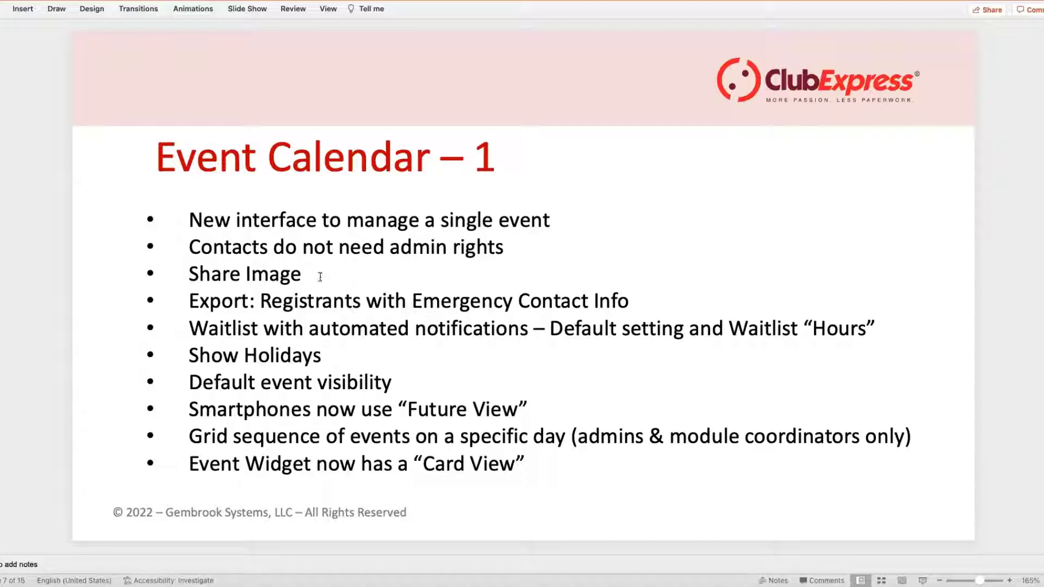
key("super+Tab")
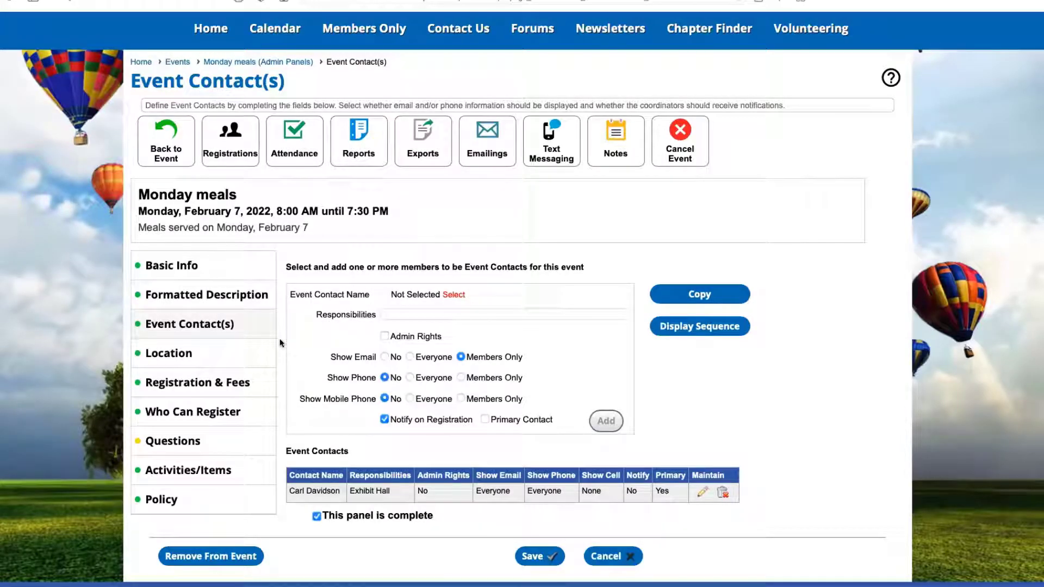
Step: Open the Monday meals event's Formatted Description editor and examine the Share Image setting
left_click(214, 295)
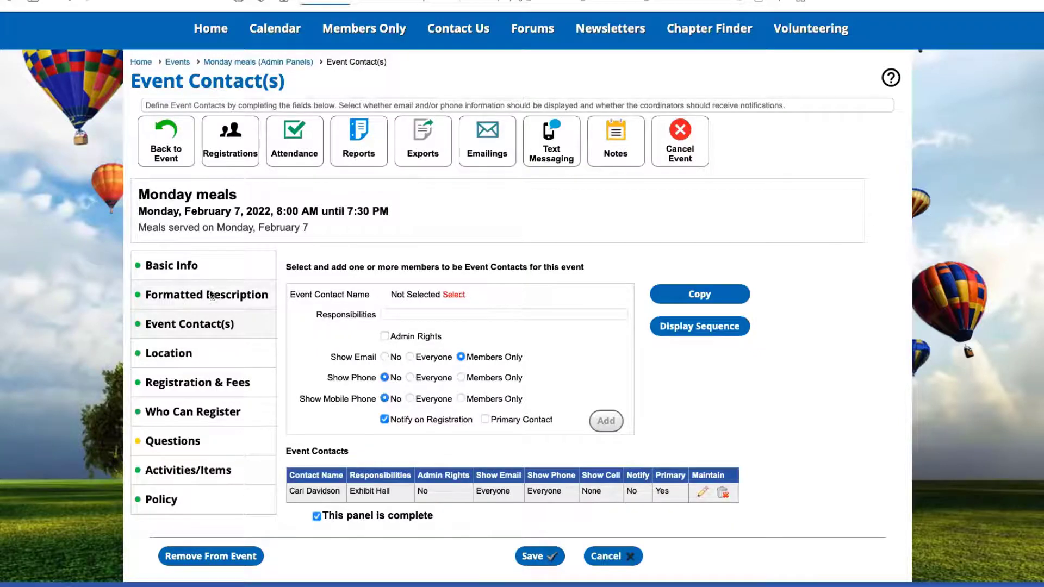
scroll(698, 401, "down", 8)
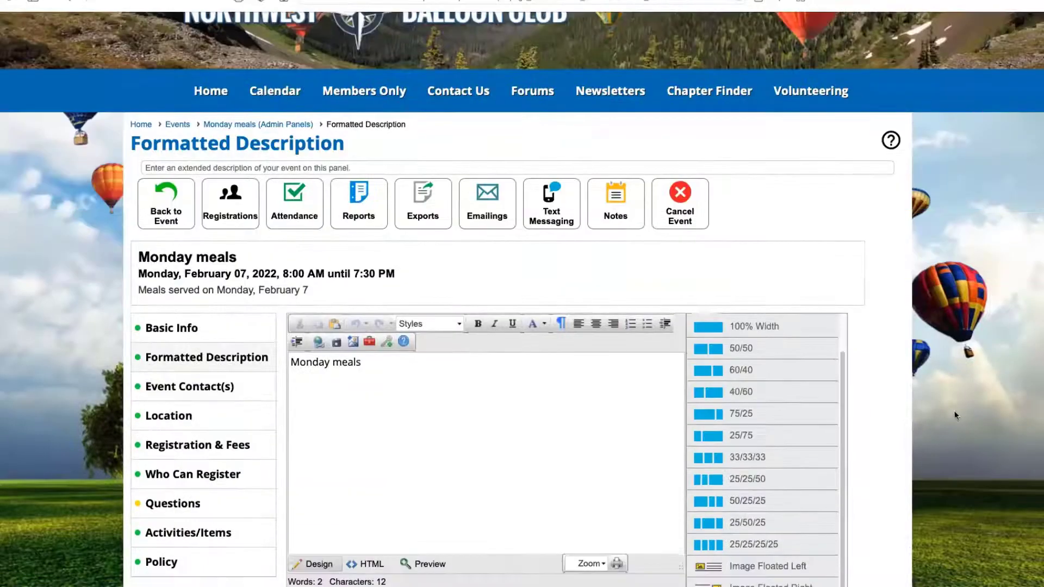
scroll(915, 422, "down", 1)
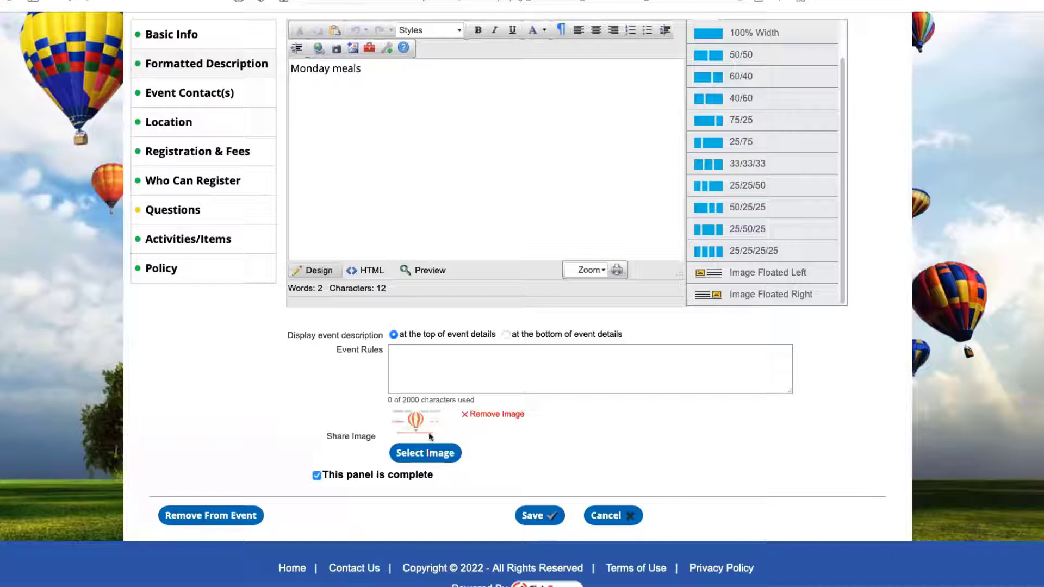
Step: Leave the Monday meals event and open the Event Defaults from the Events Manager
mouse_move(429, 435)
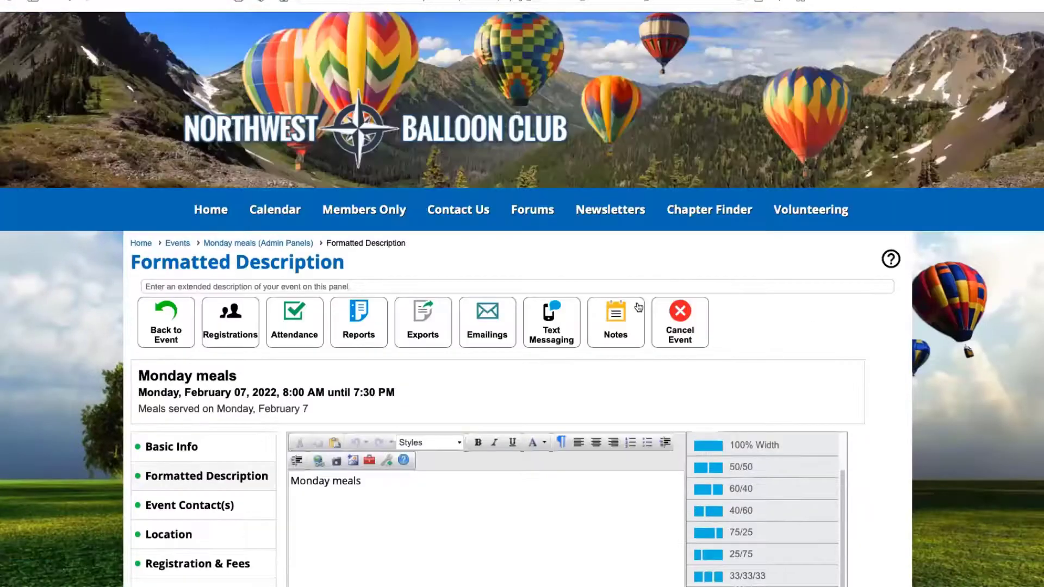
left_click(185, 243)
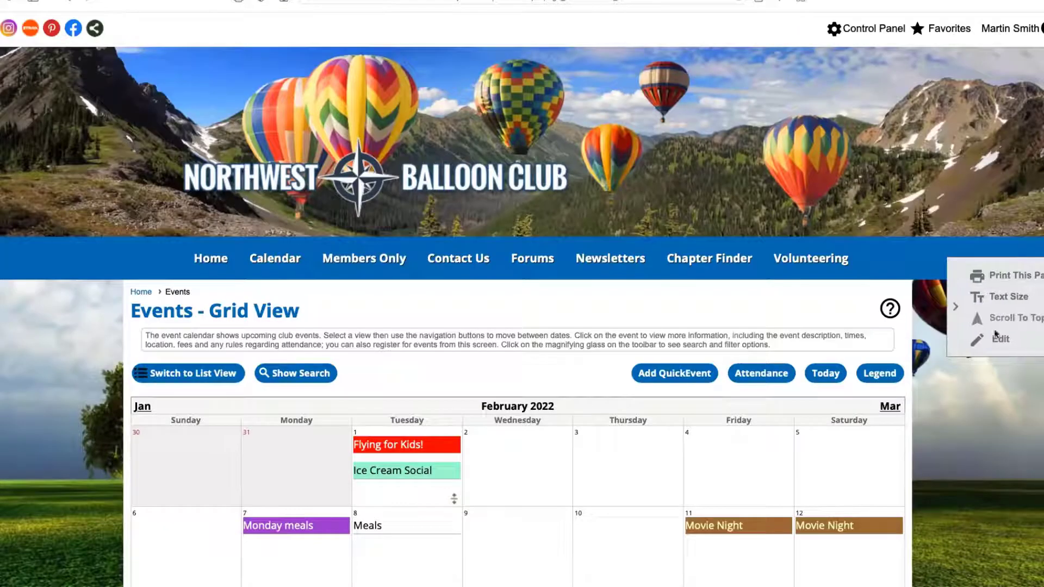
left_click(996, 339)
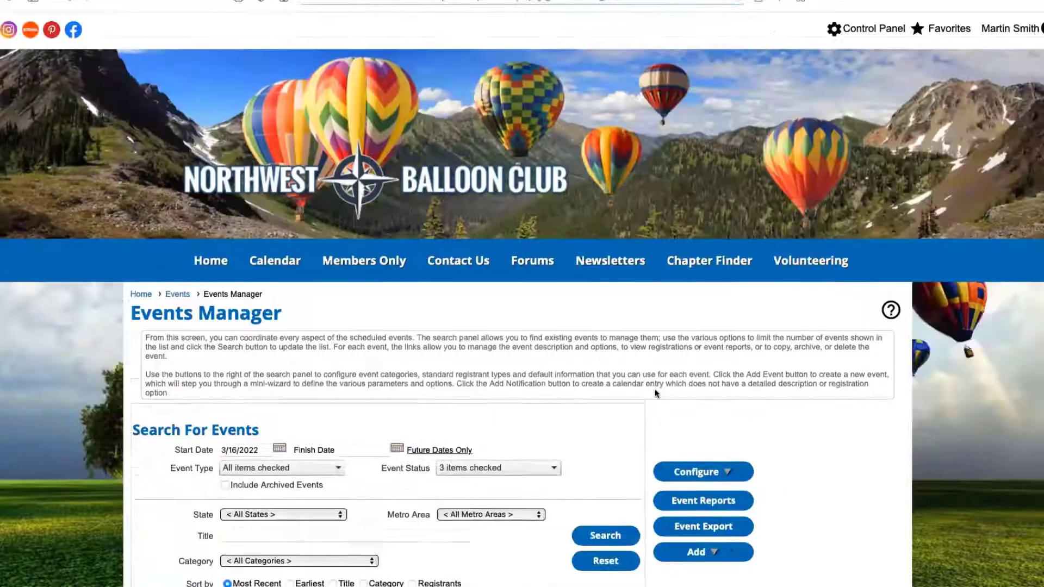
left_click(695, 384)
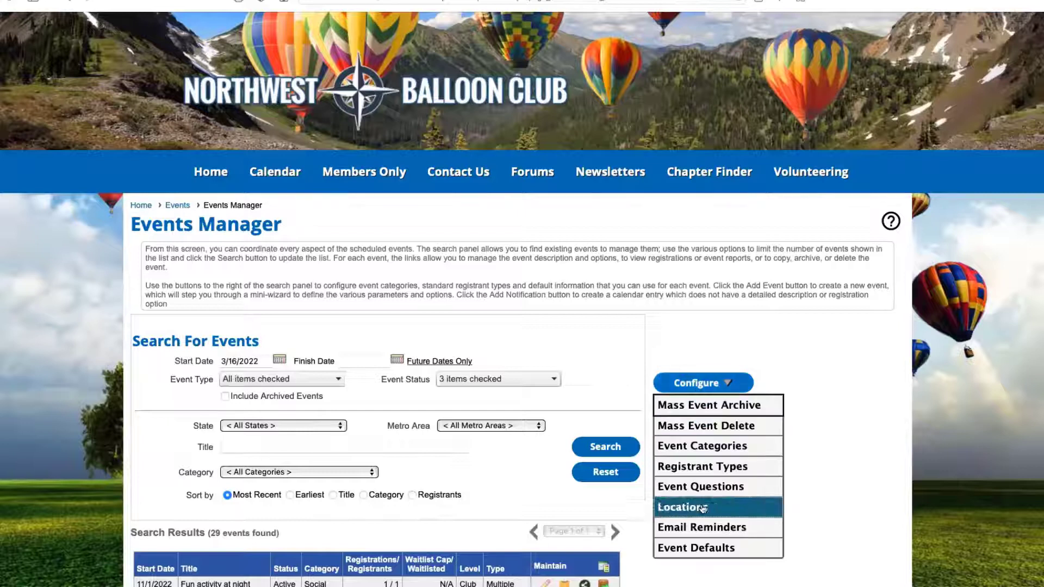
left_click(698, 549)
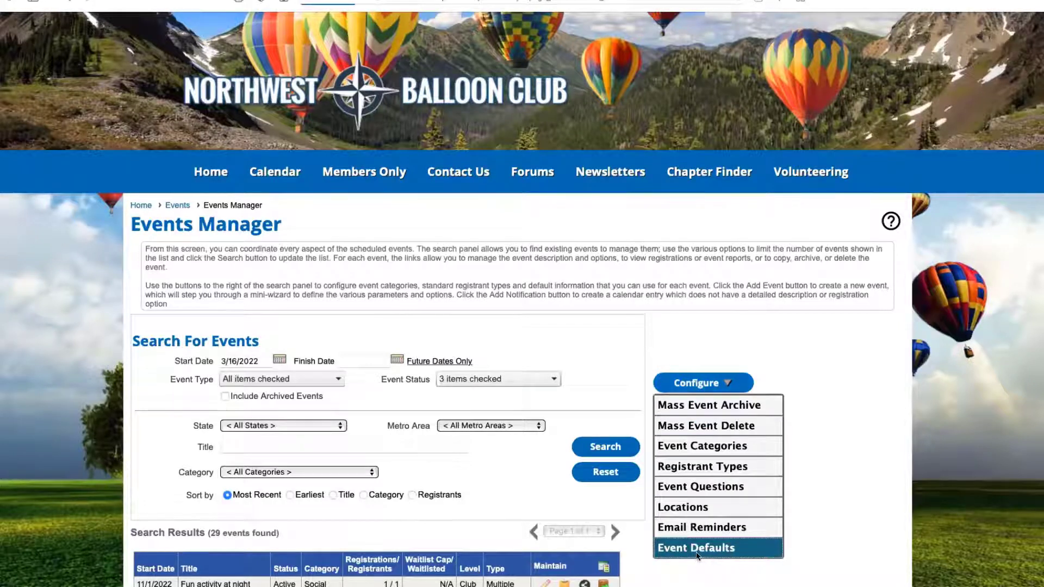
Step: Set Waitlist hours to 2 in the Registrations section of the event defaults
scroll(630, 333, "down", 10)
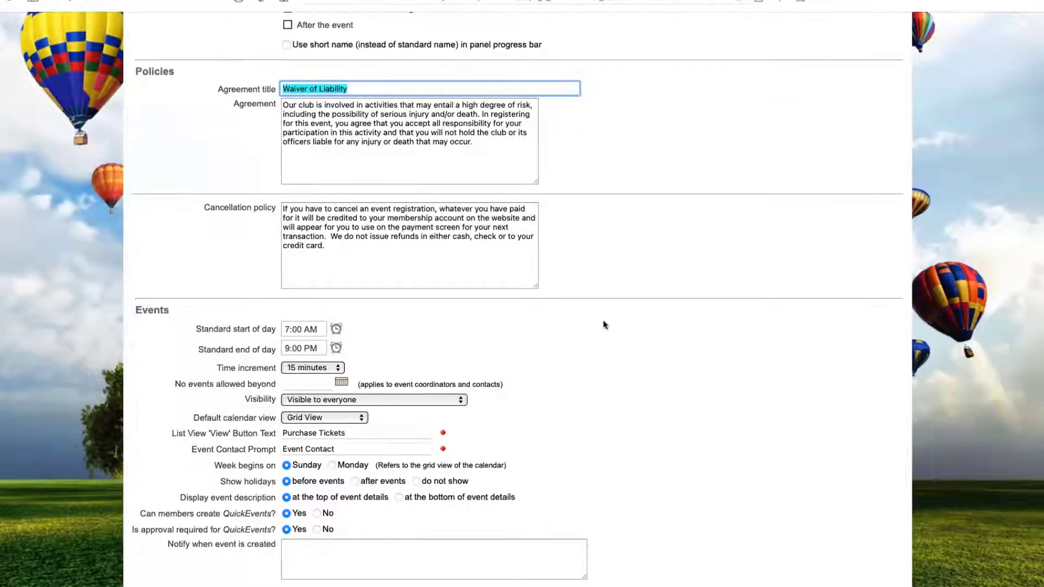
scroll(603, 325, "down", 3)
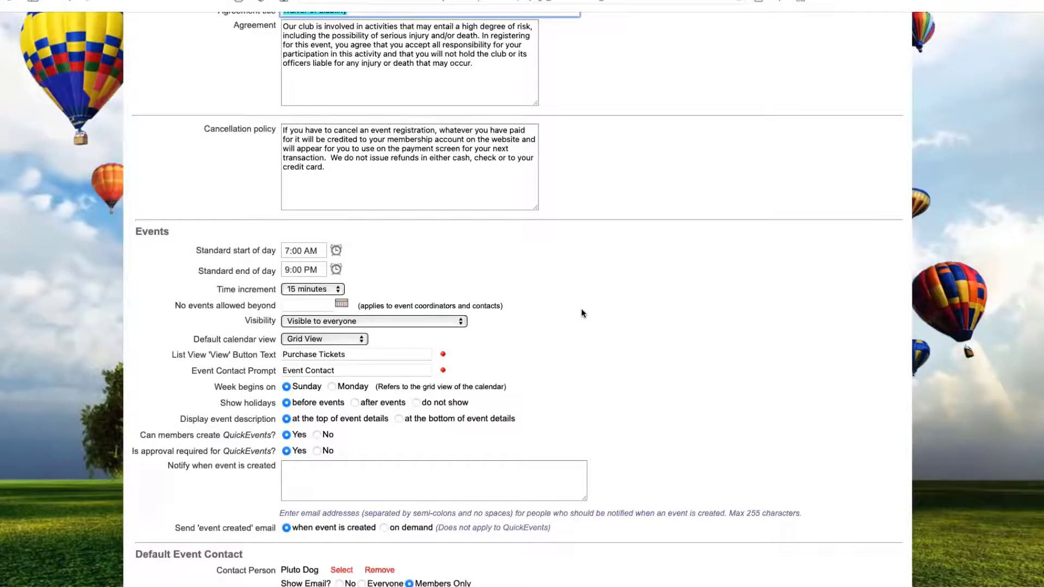
scroll(582, 314, "down", 13)
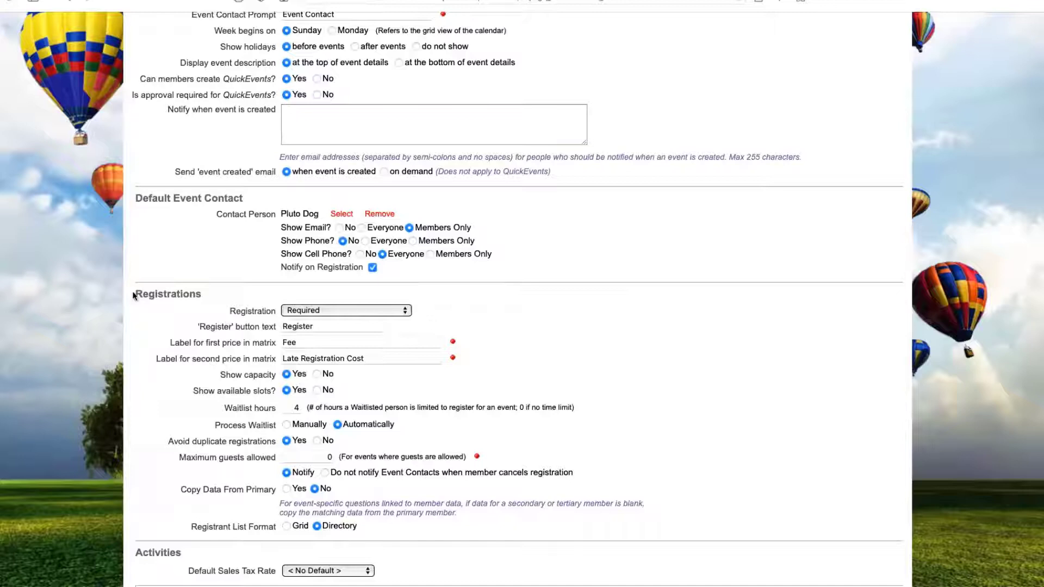
left_click_drag(215, 426, 276, 426)
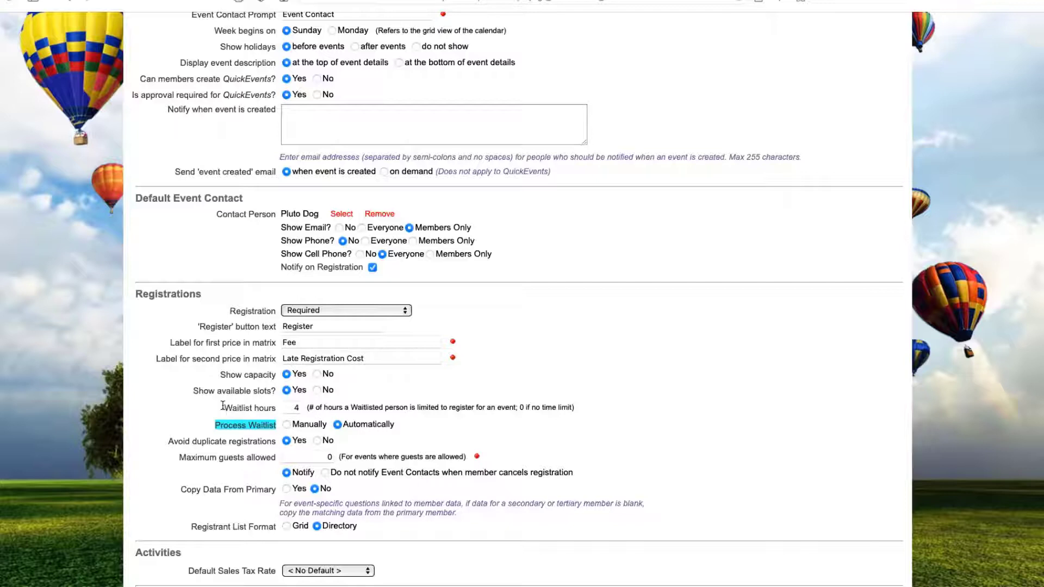
left_click_drag(224, 408, 277, 407)
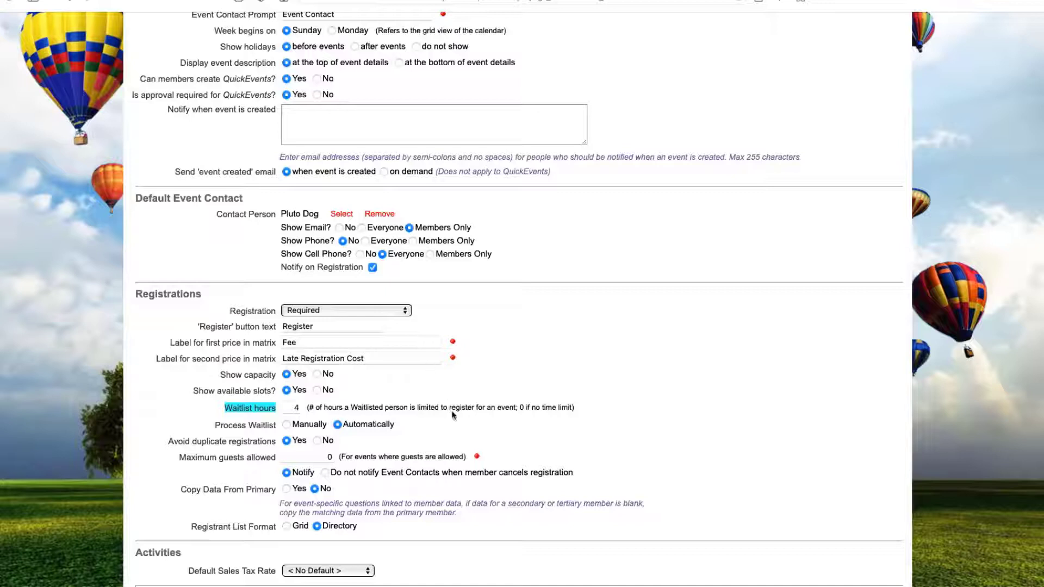
double_click(301, 405)
type("2")
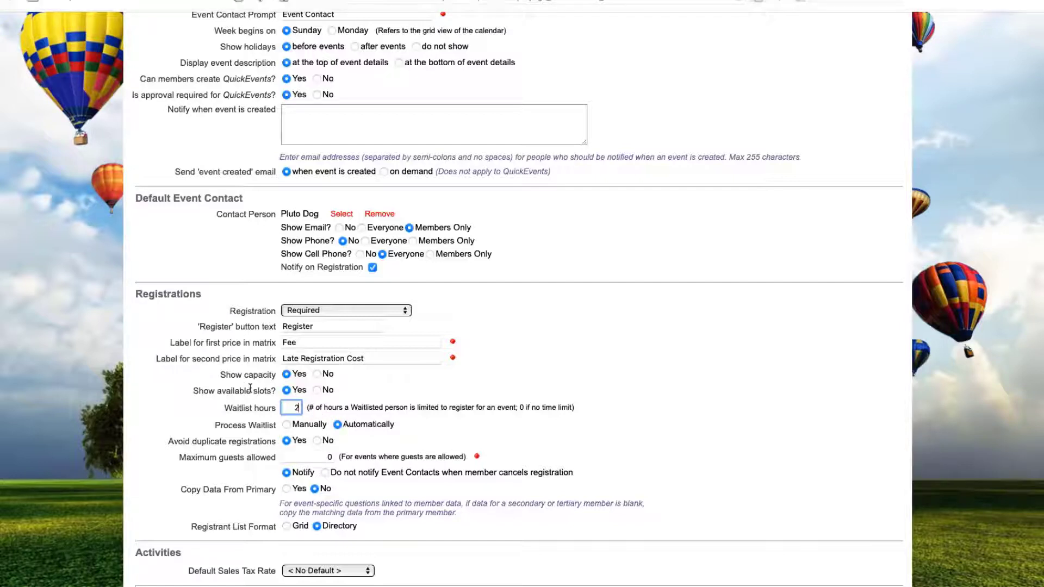
Step: Examine the default event Visibility choices and keep Visible to everyone
scroll(318, 351, "up", 1)
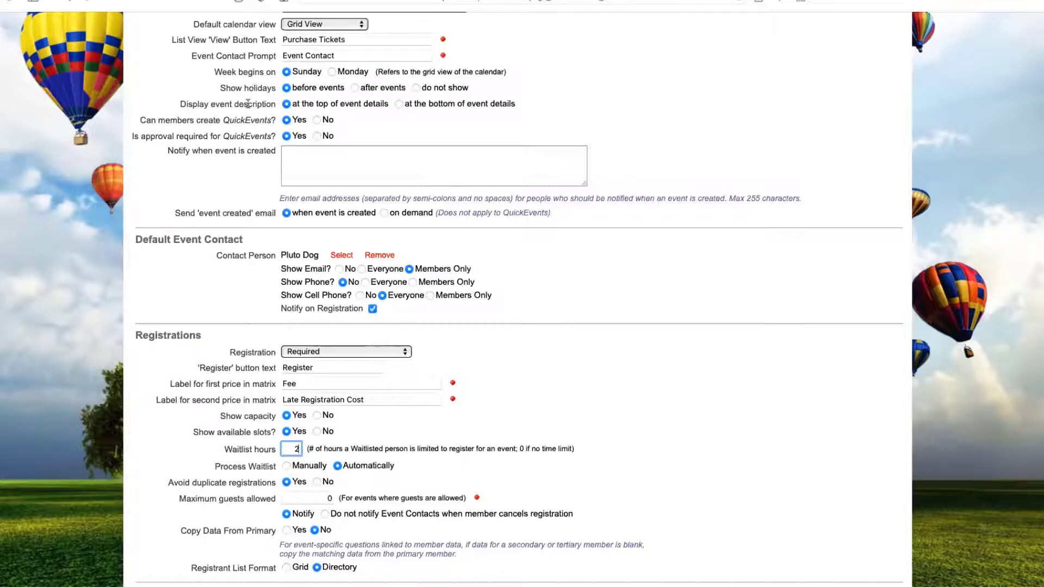
scroll(225, 201, "up", 1)
scroll(224, 201, "up", 1)
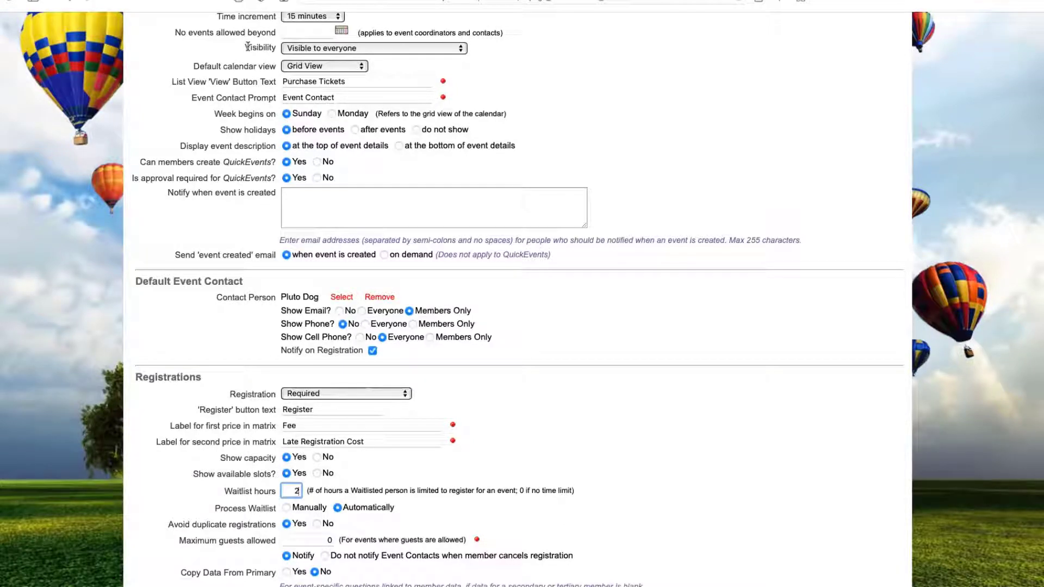
left_click(332, 51)
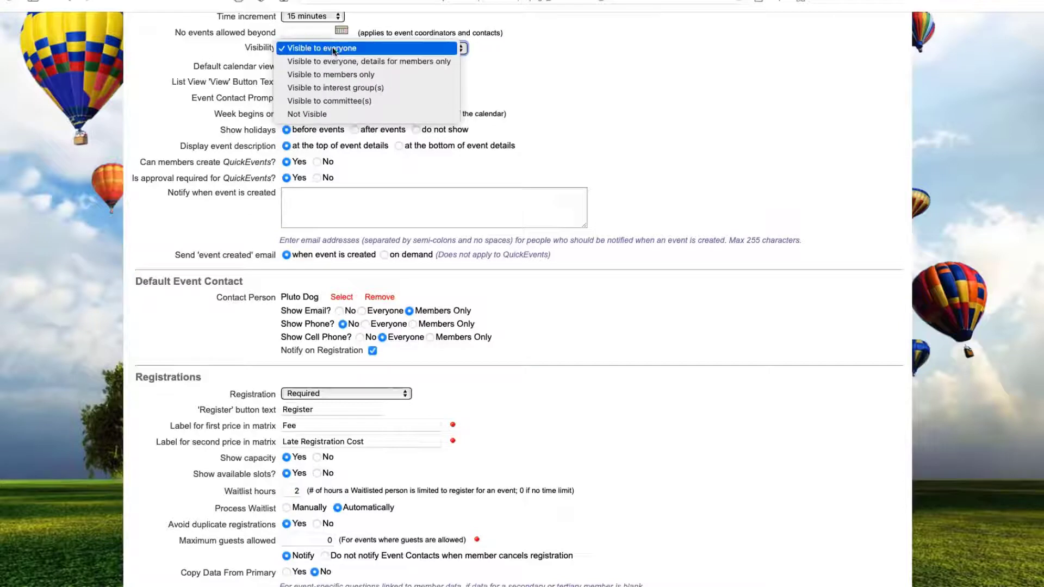
left_click(333, 51)
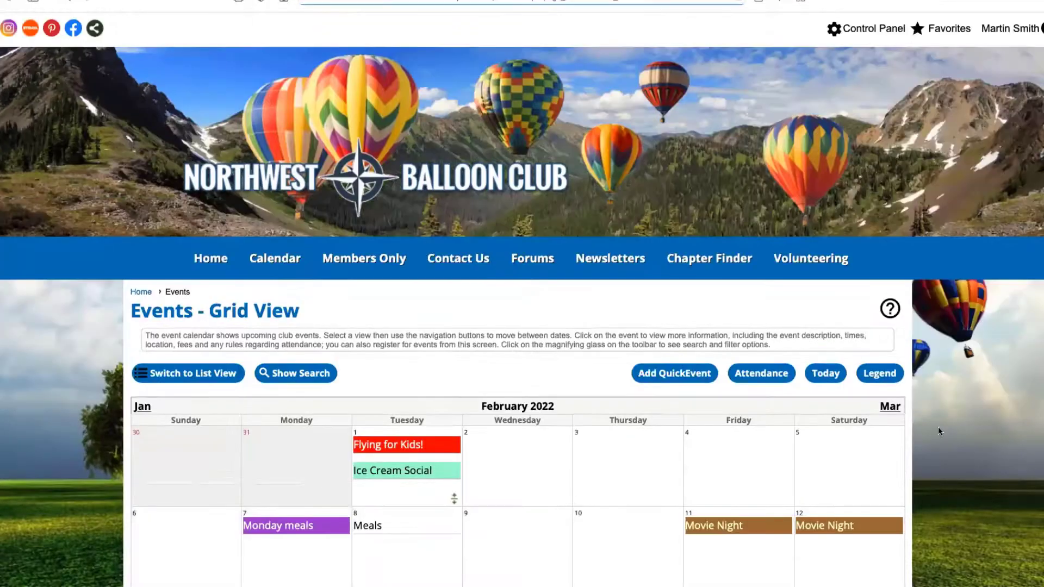
Step: In the March 2022 calendar, reorder the 3/26/2022 events so Flying for Kids! follows Pot Luck Luncheon, and save the order
left_click(890, 406)
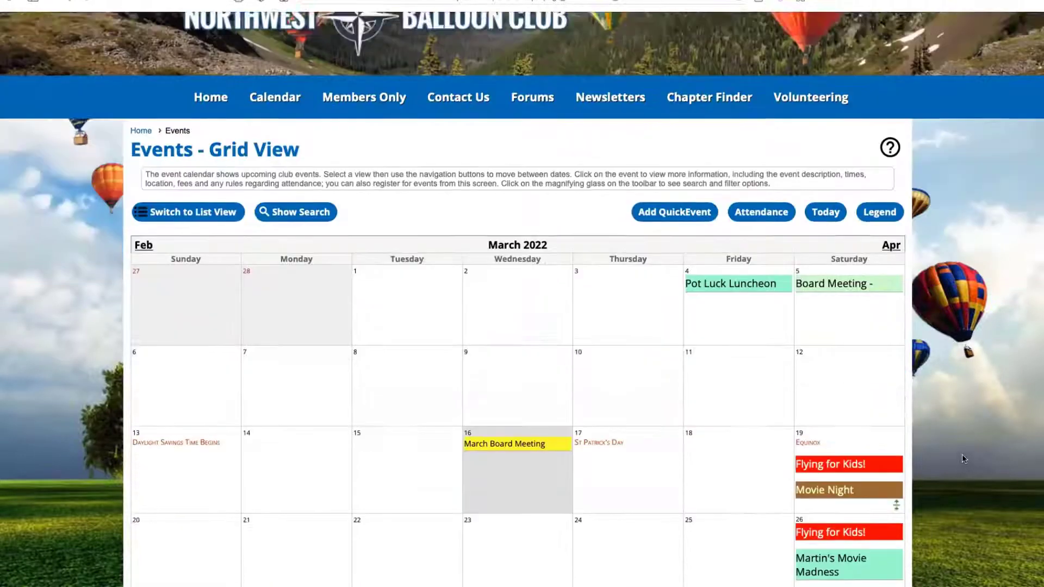
scroll(961, 454, "down", 5)
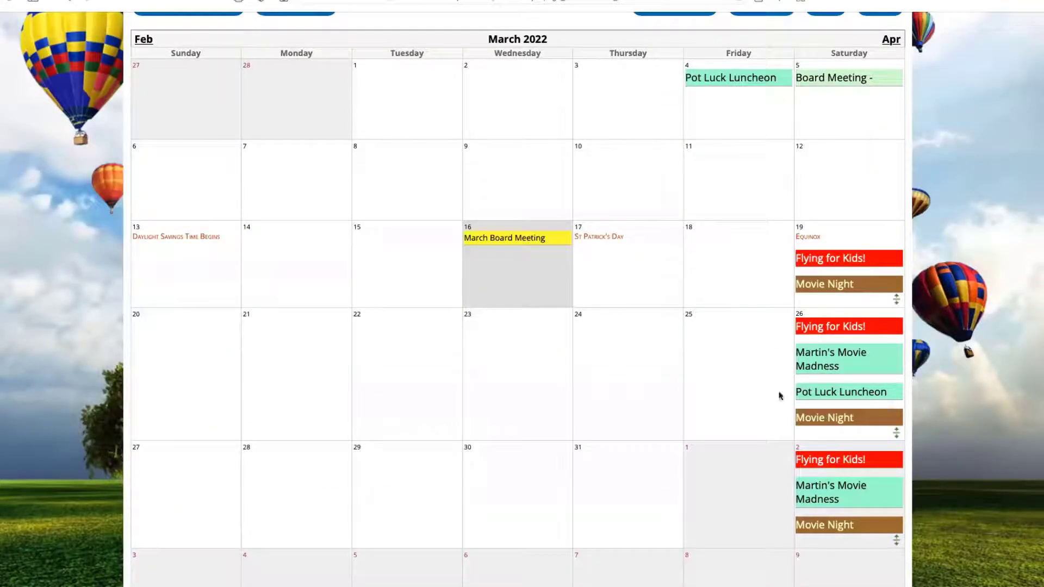
left_click(896, 432)
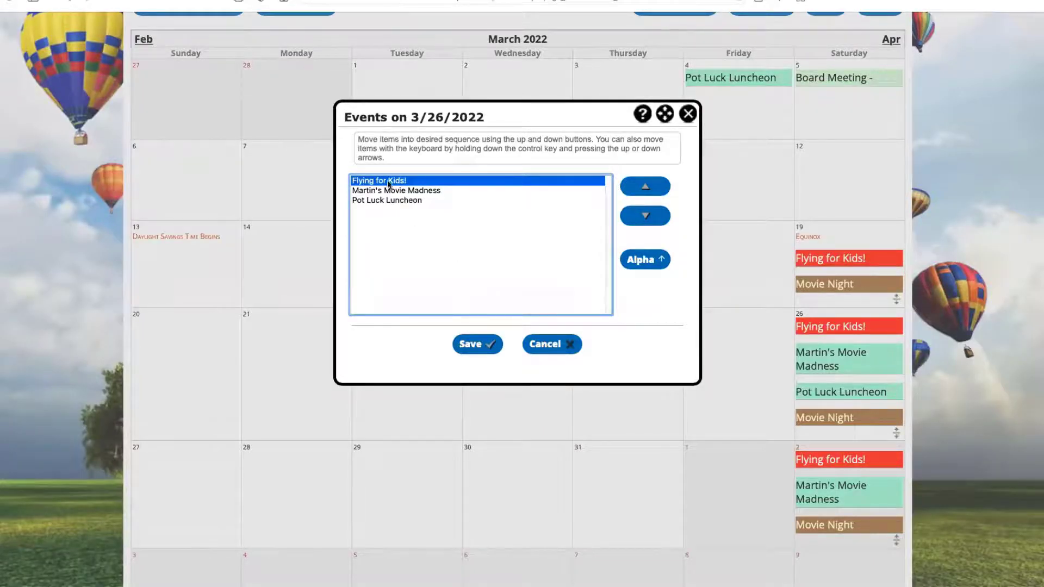
left_click(654, 217)
left_click(655, 218)
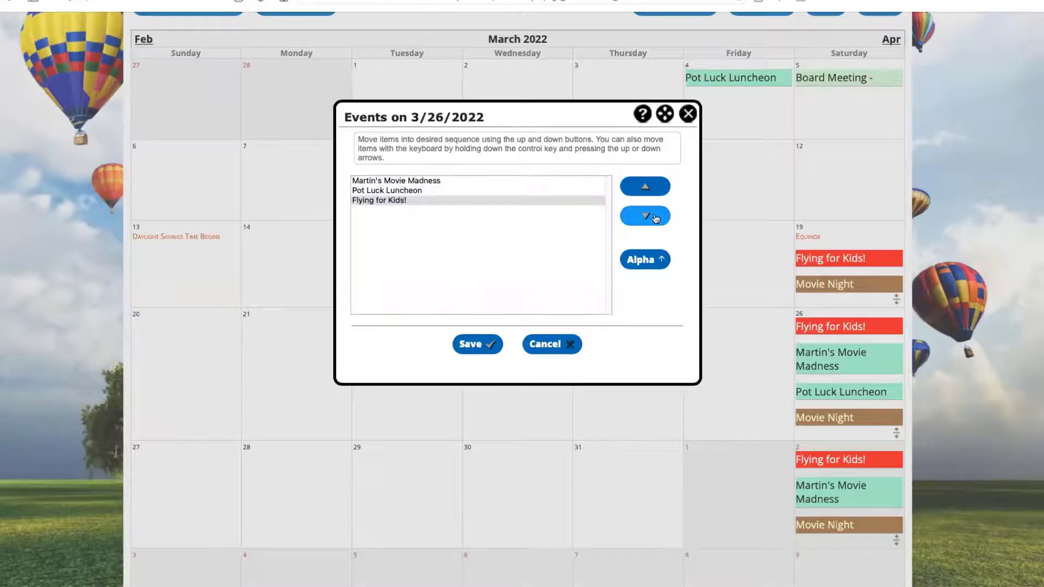
left_click(471, 341)
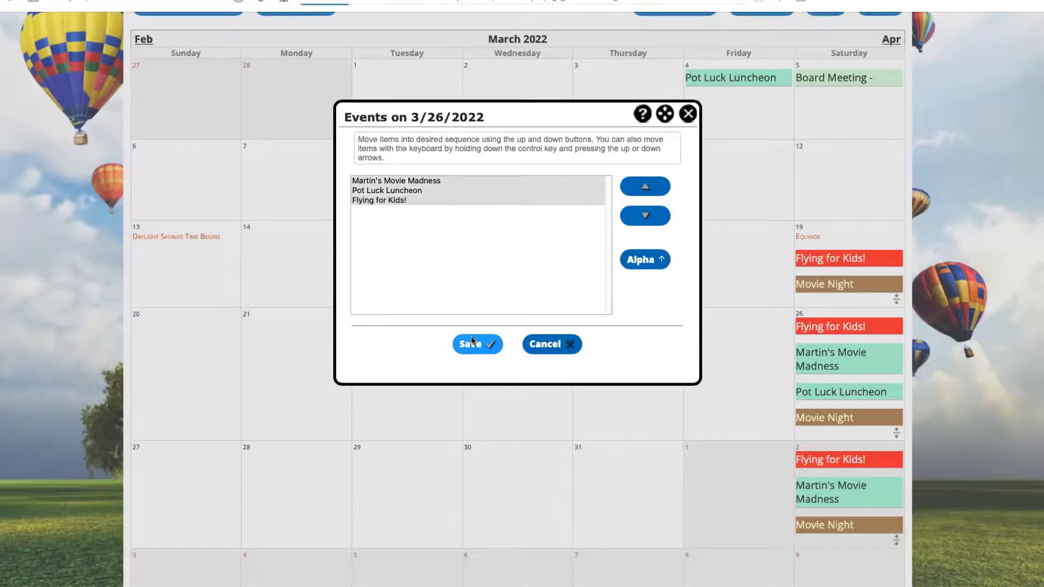
scroll(488, 344, "down", 2)
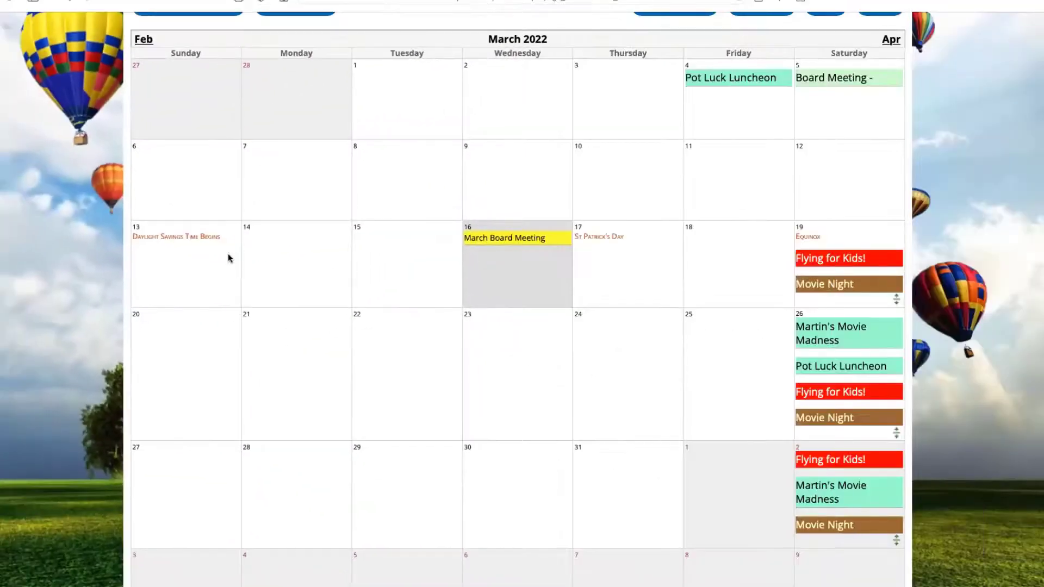
Step: Go to the club's home page and open its main version in the page editor
scroll(222, 261, "up", 4)
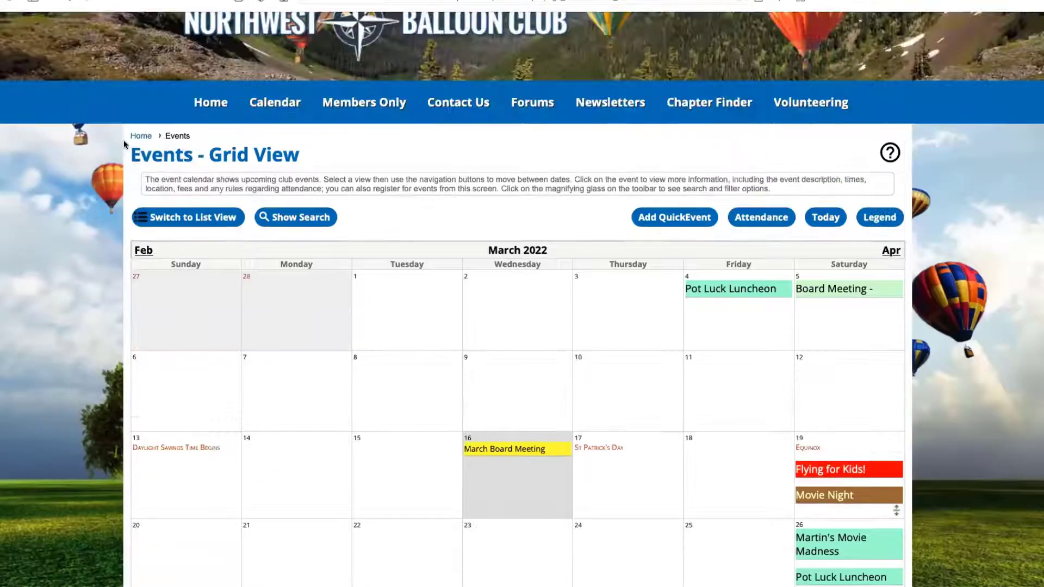
left_click(138, 135)
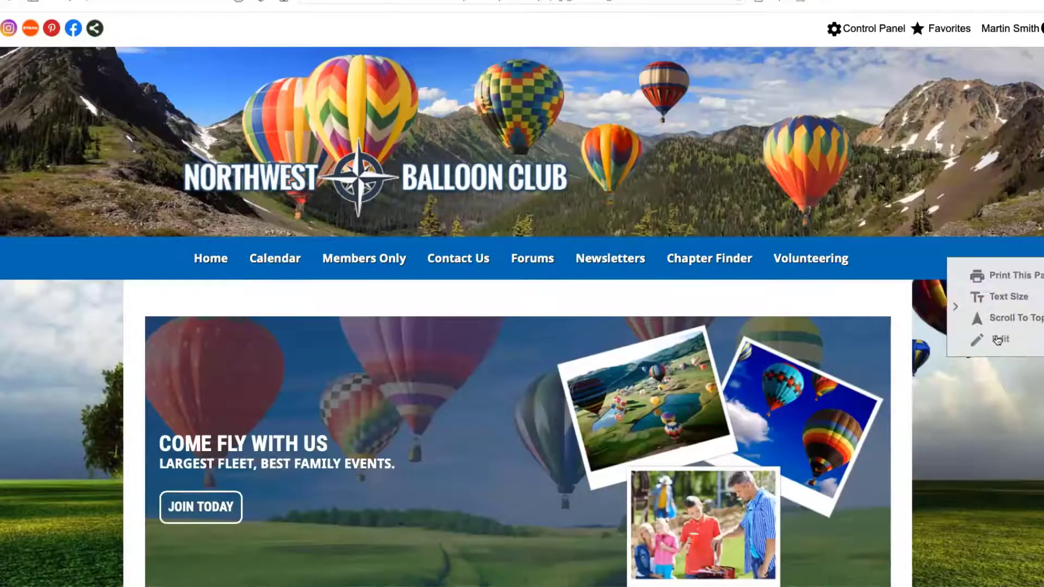
left_click(995, 337)
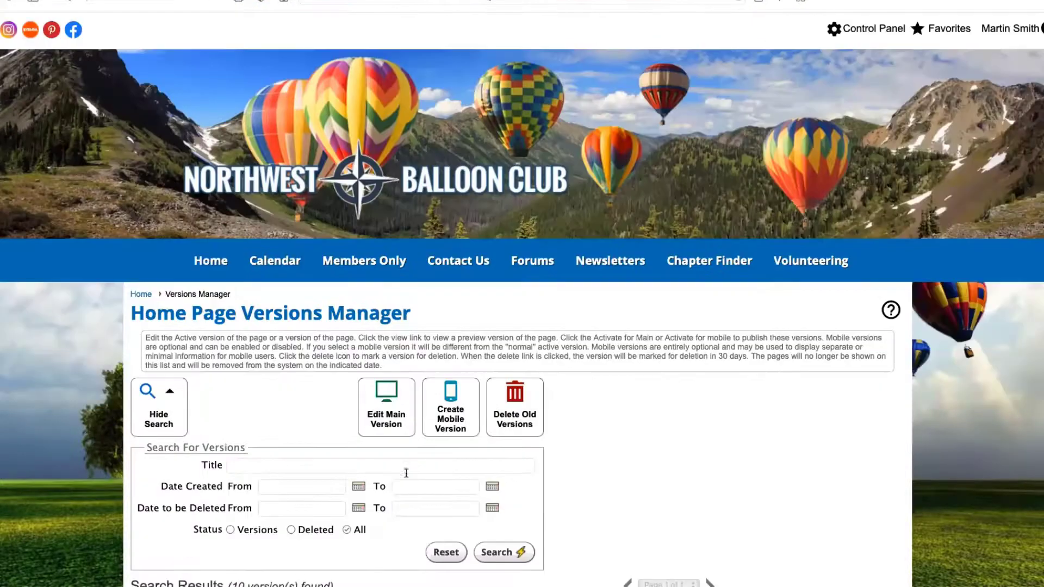
left_click(388, 395)
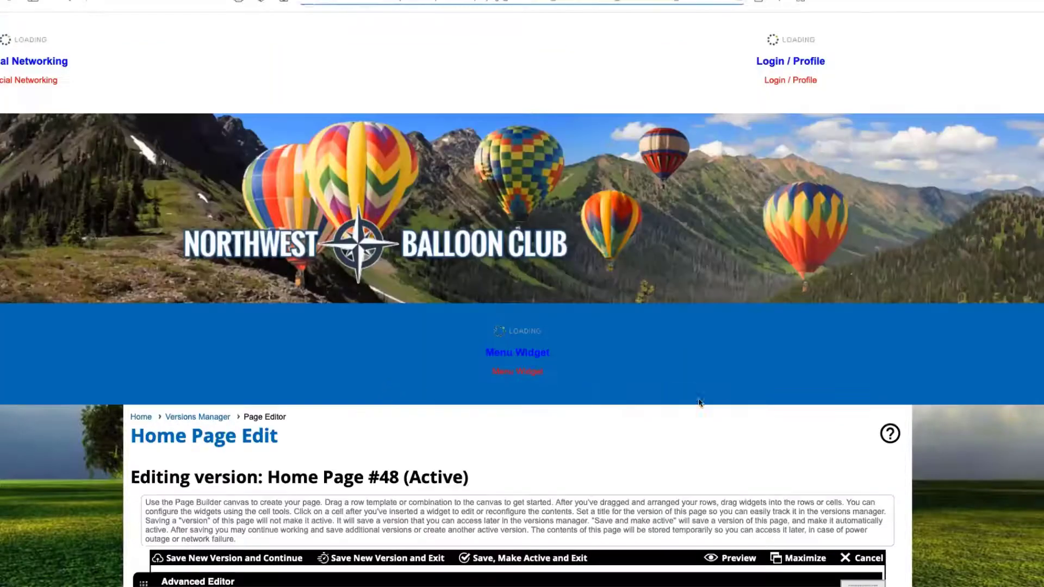
Step: Examine the settings of the Upcoming Events widget that shows event cards, and close them without changes
scroll(786, 404, "down", 7)
scroll(787, 405, "down", 6)
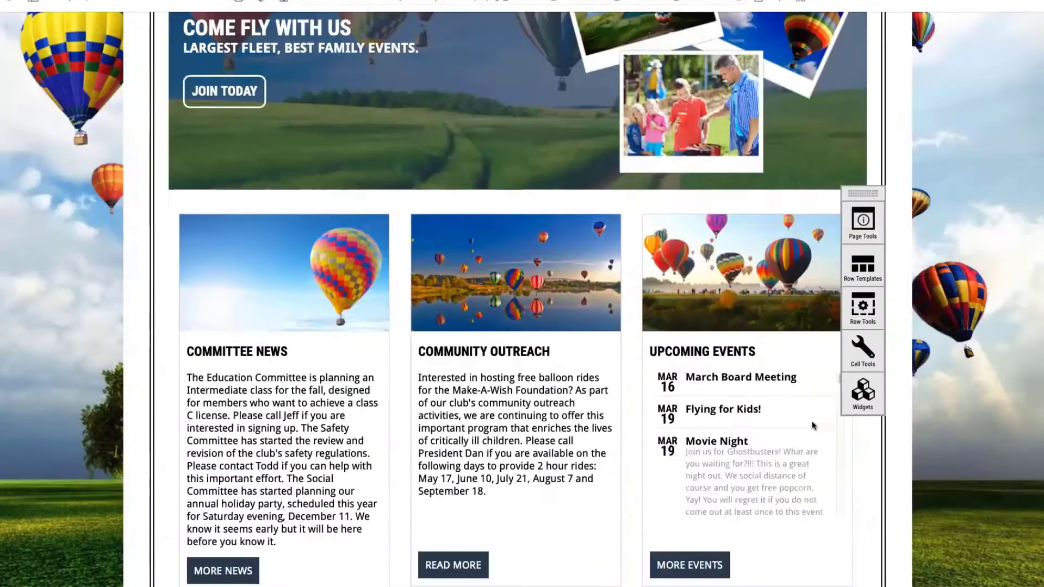
scroll(886, 455, "down", 7)
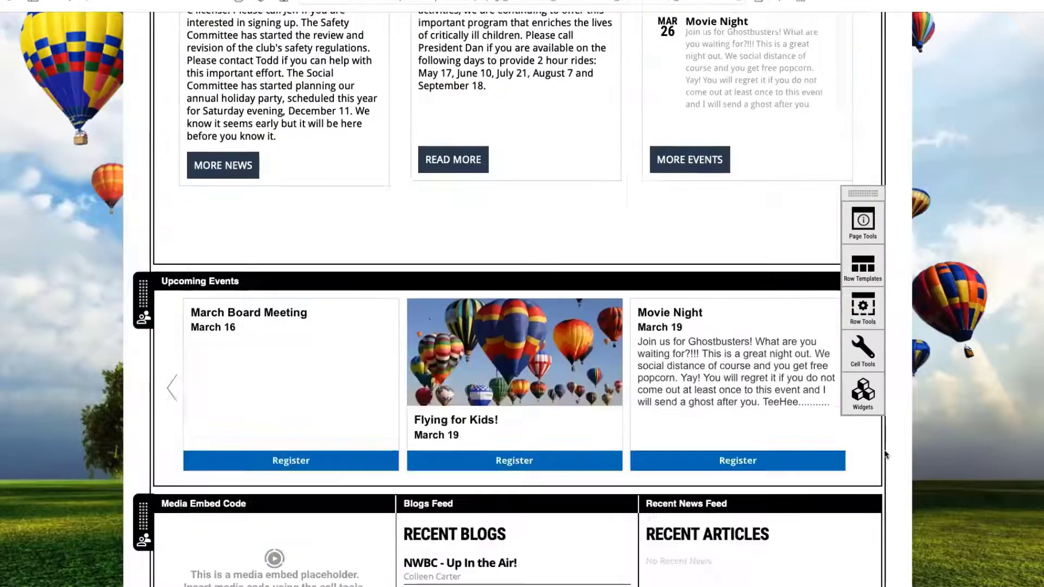
scroll(421, 128, "down", 3)
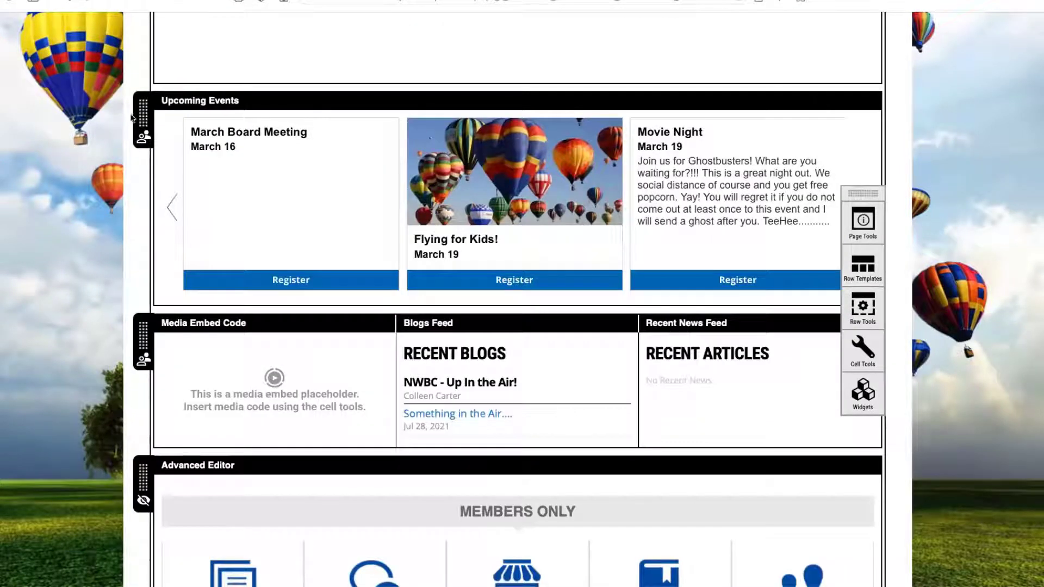
left_click(168, 165)
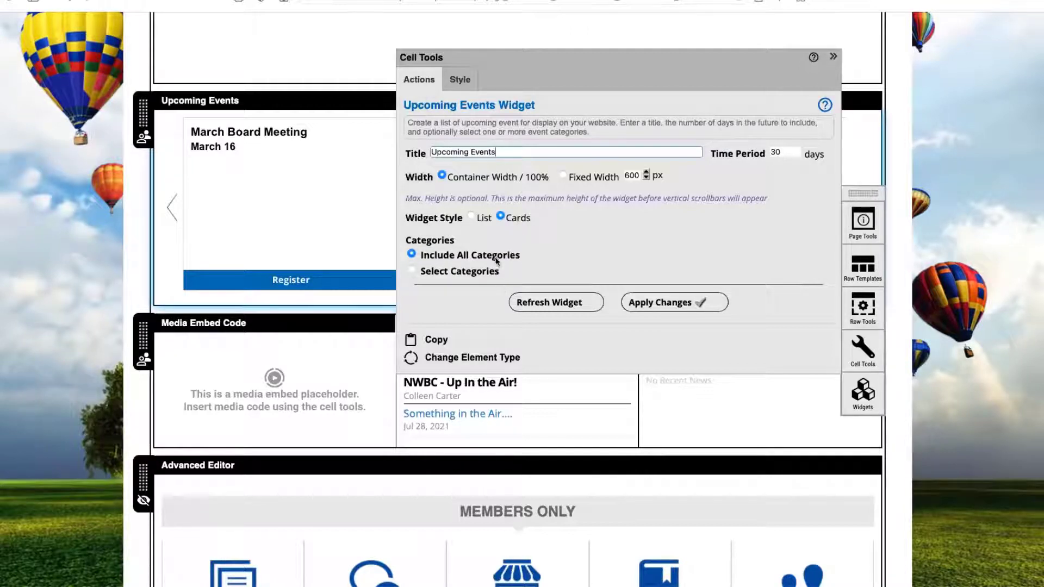
left_click(833, 57)
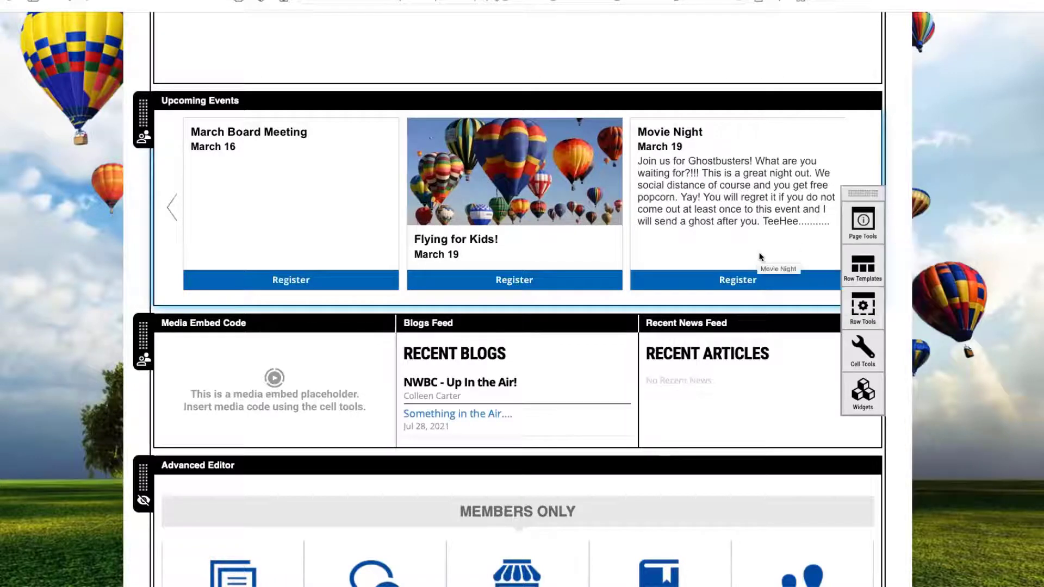
Step: Return to the live home page and examine the Upcoming Events list and the event cards carousel
scroll(709, 273, "up", 1)
scroll(709, 273, "up", 15)
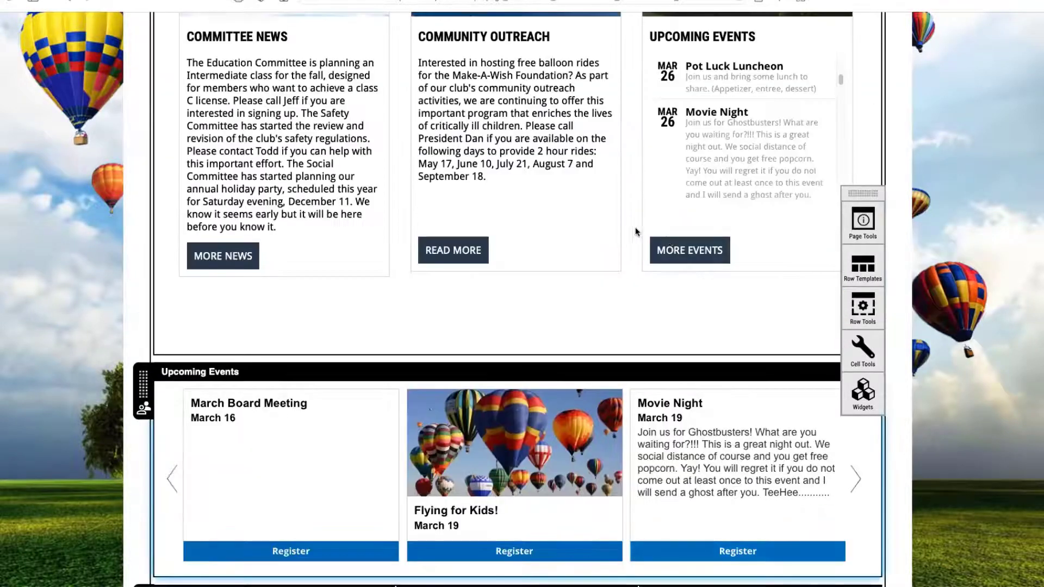
scroll(174, 58, "up", 3)
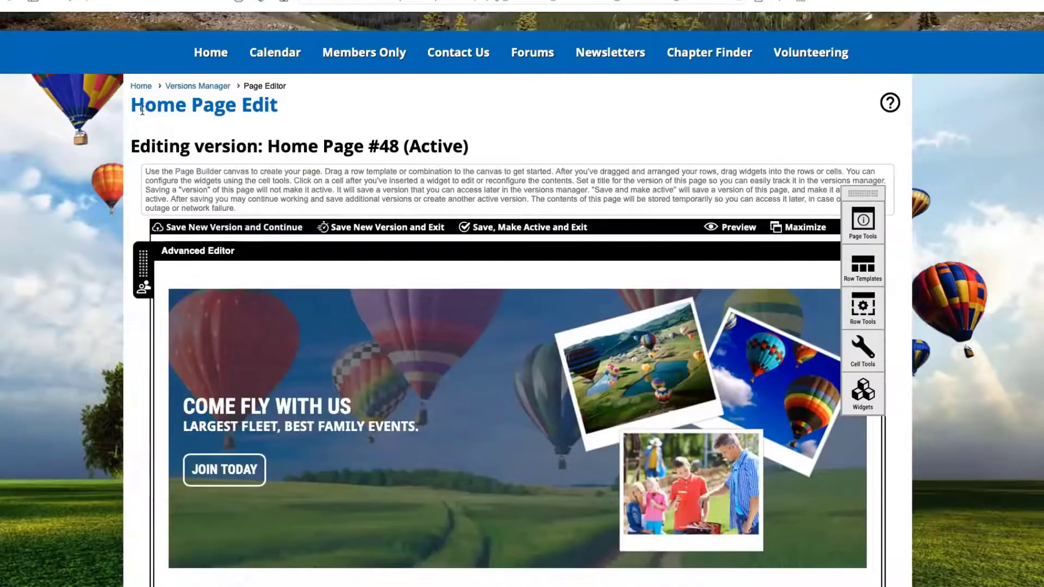
left_click(143, 89)
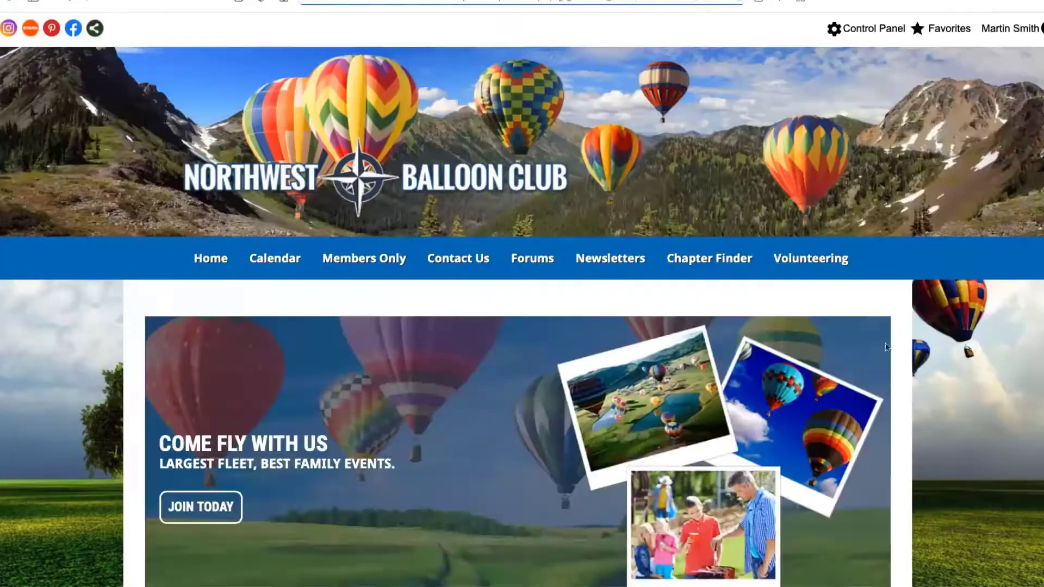
scroll(861, 335, "down", 7)
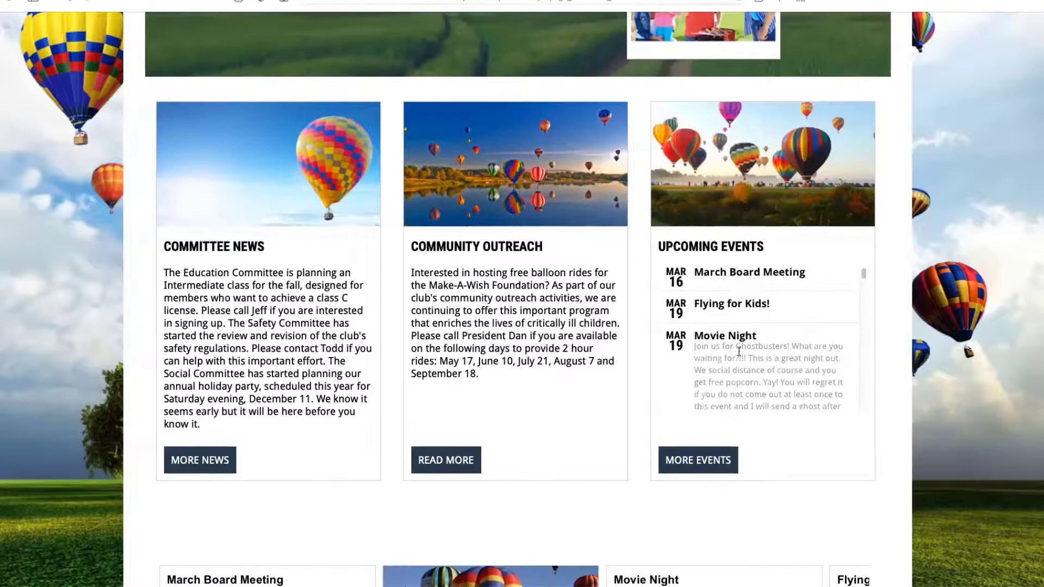
mouse_move(864, 276)
left_mouse_down()
mouse_move(865, 359)
mouse_move(867, 274)
left_mouse_up()
scroll(914, 379, "down", 6)
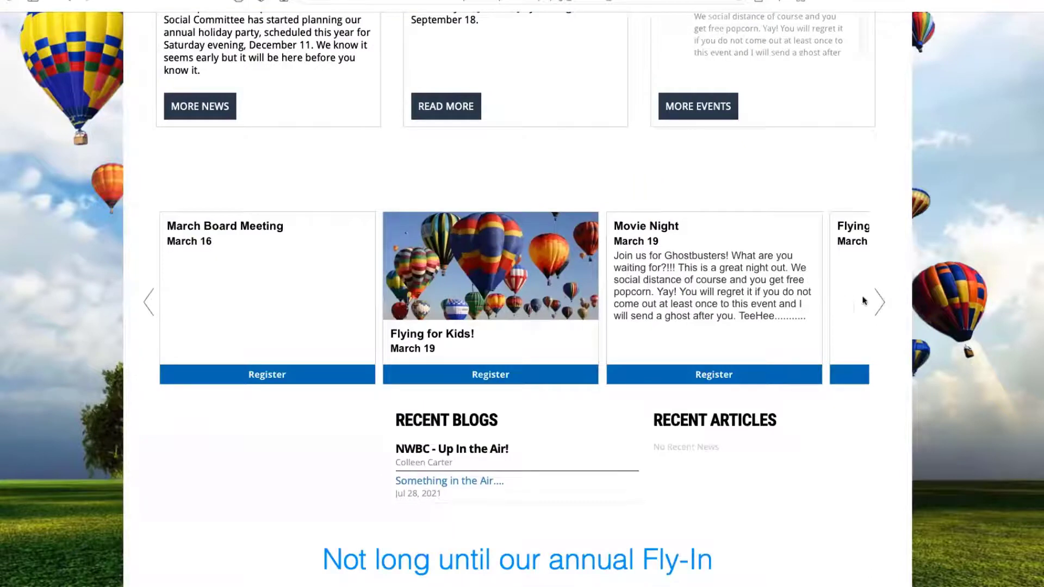
Step: Page forward through the event cards carousel until the first April event card is reached
left_click(880, 302)
left_click(880, 302)
left_click(880, 303)
left_click(880, 302)
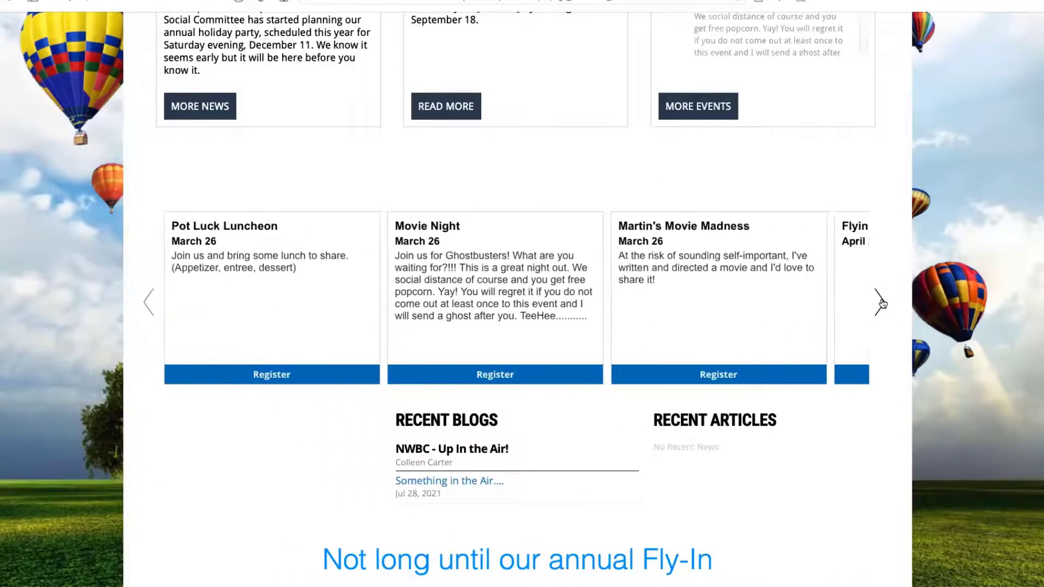
left_click(880, 302)
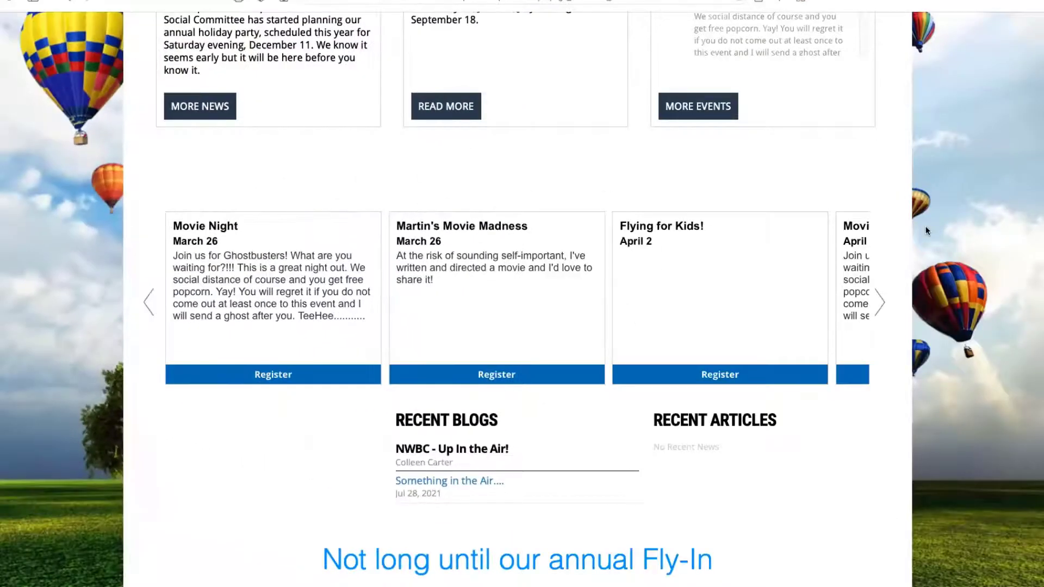
Step: Open the Monday meals event from the February 2022 calendar and show its admin options
scroll(926, 223, "up", 15)
left_click(274, 222)
scroll(436, 271, "down", 1)
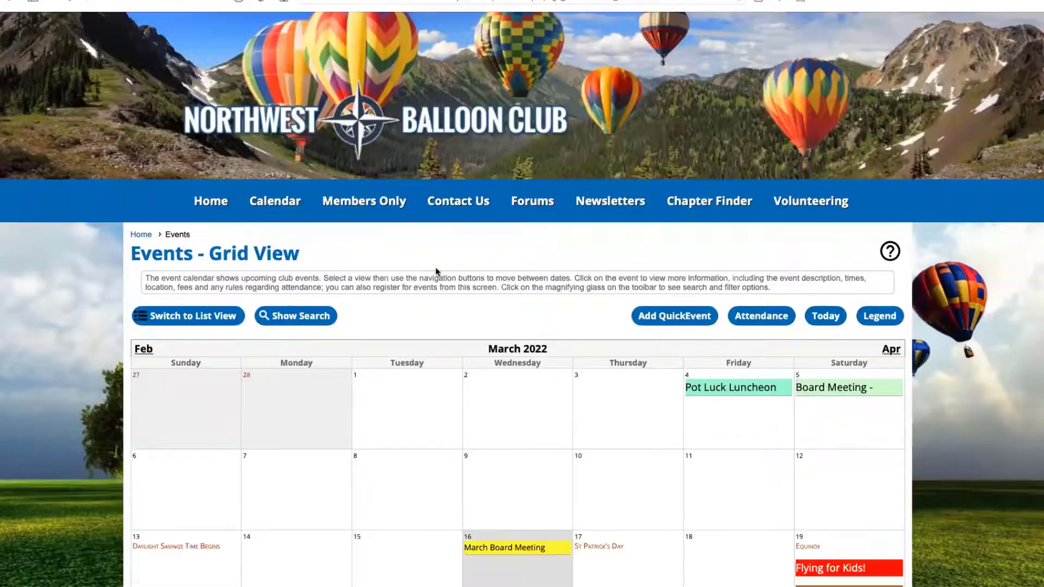
scroll(436, 271, "down", 3)
left_click(143, 187)
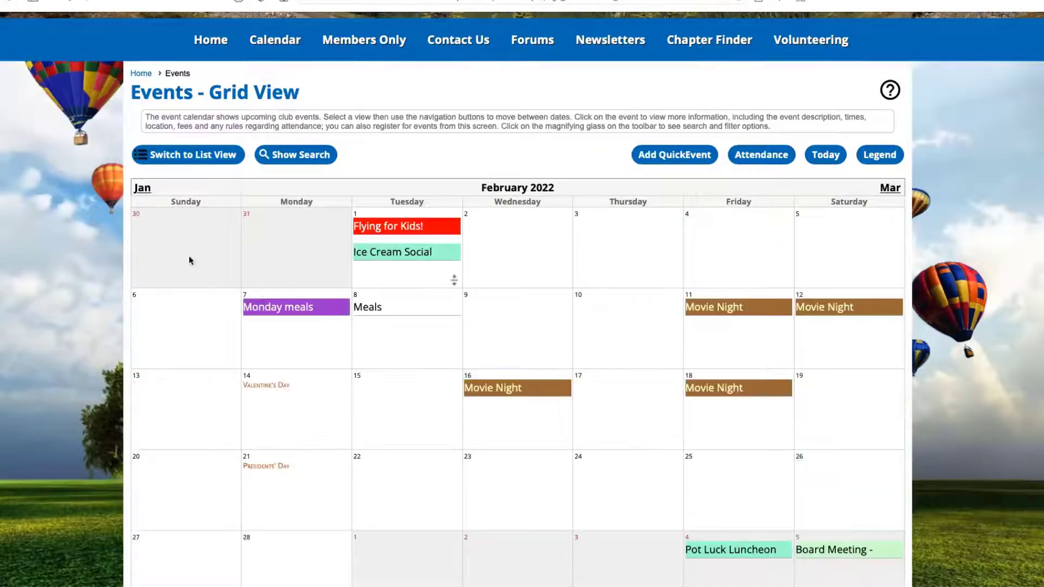
left_click(270, 307)
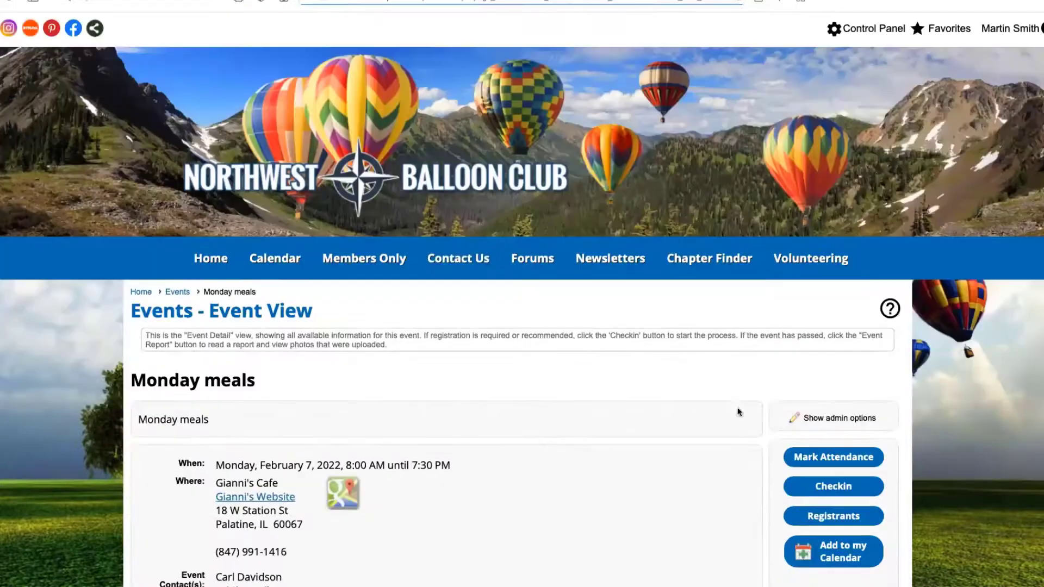
left_click(834, 418)
scroll(928, 389, "down", 5)
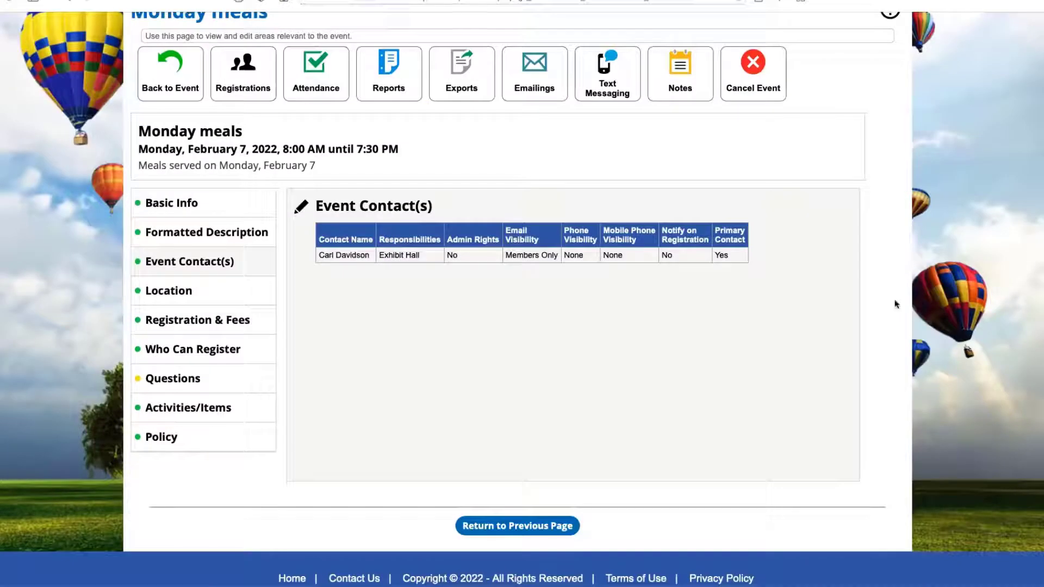
Step: Open the Monday meals location for editing, and try the Virtual Only location type before restoring Physical
left_click(170, 292)
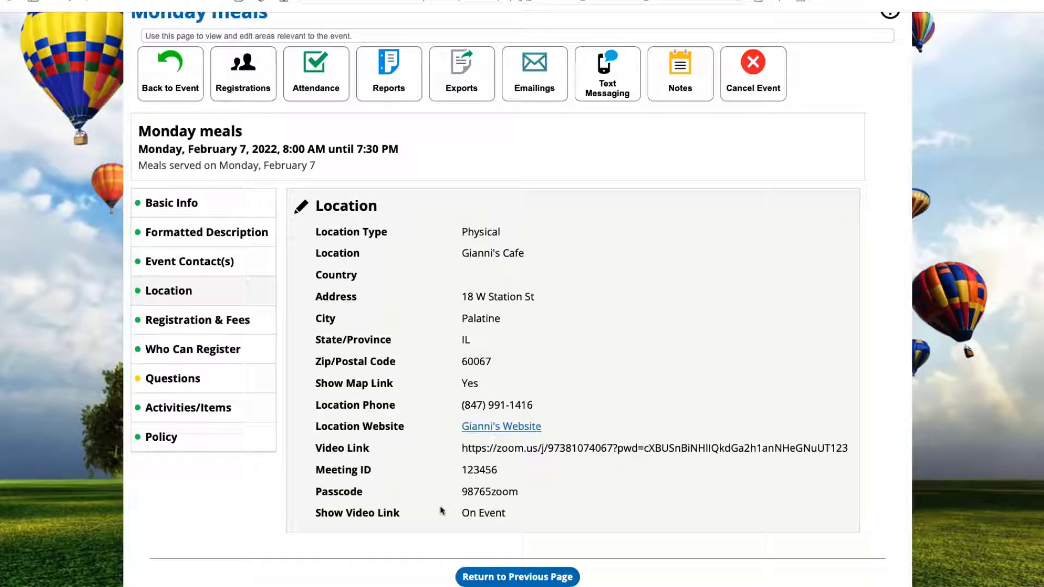
left_click(301, 206)
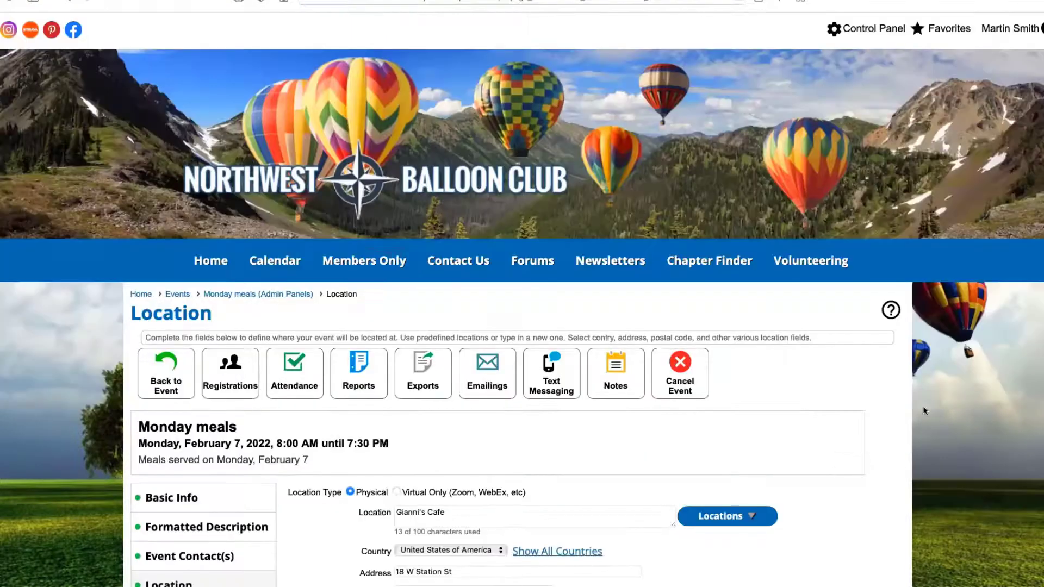
scroll(872, 412, "down", 7)
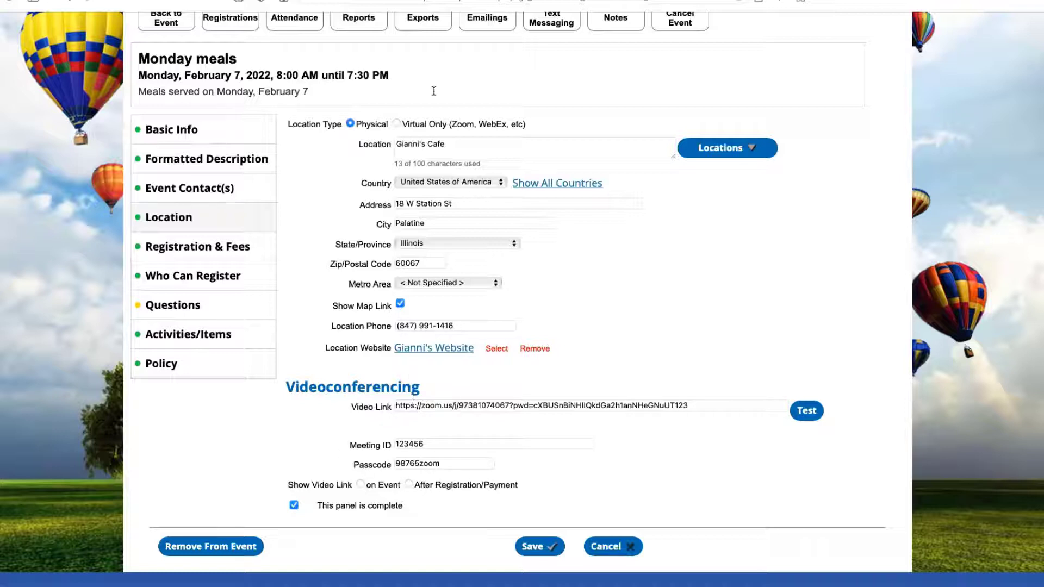
left_click(396, 124)
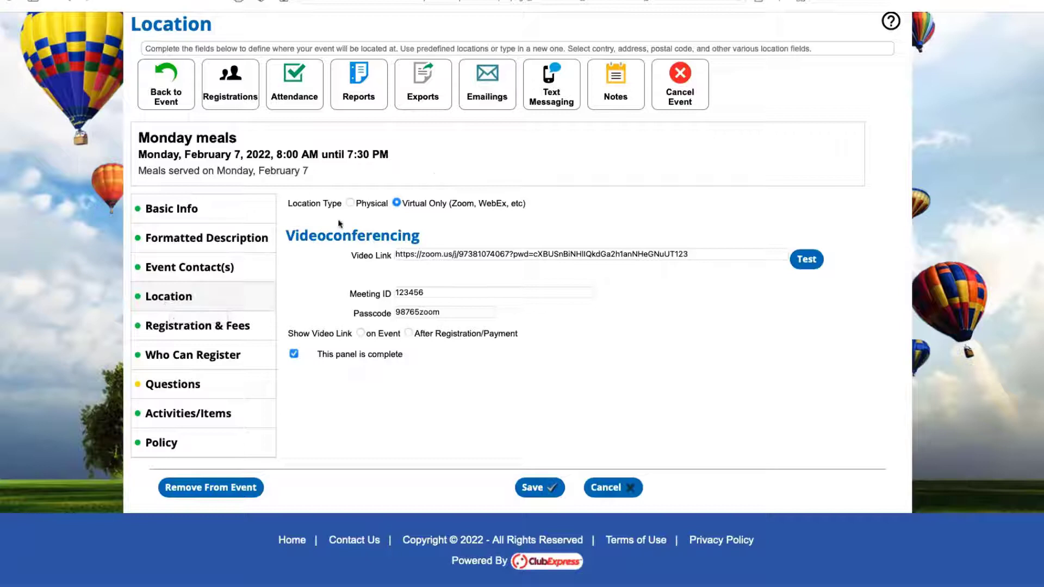
left_click(349, 203)
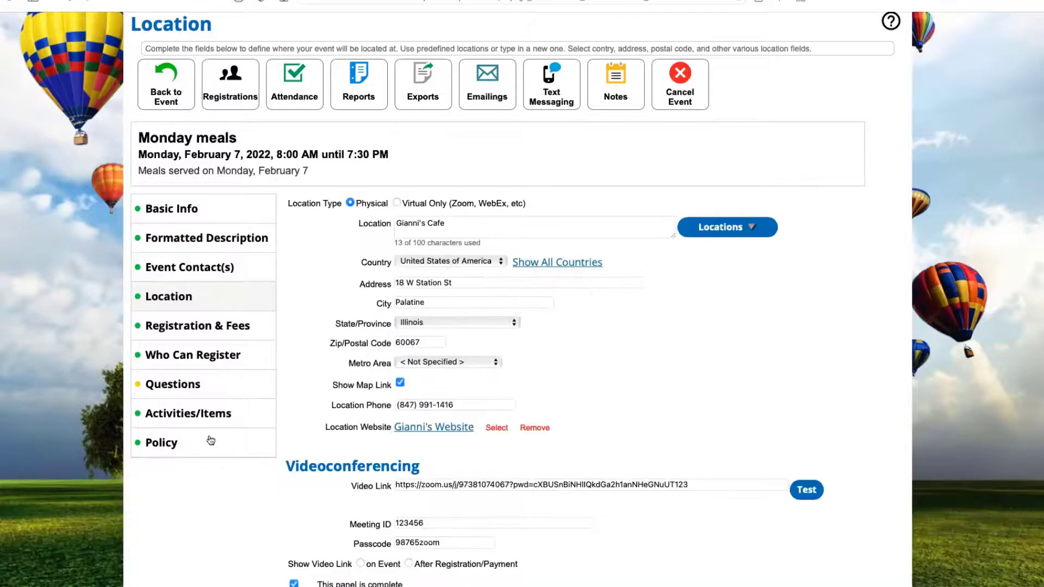
Step: From the event's Activities/Items, examine the Orientation activity's separate location and videoconferencing settings, and leave them without saving
mouse_move(179, 413)
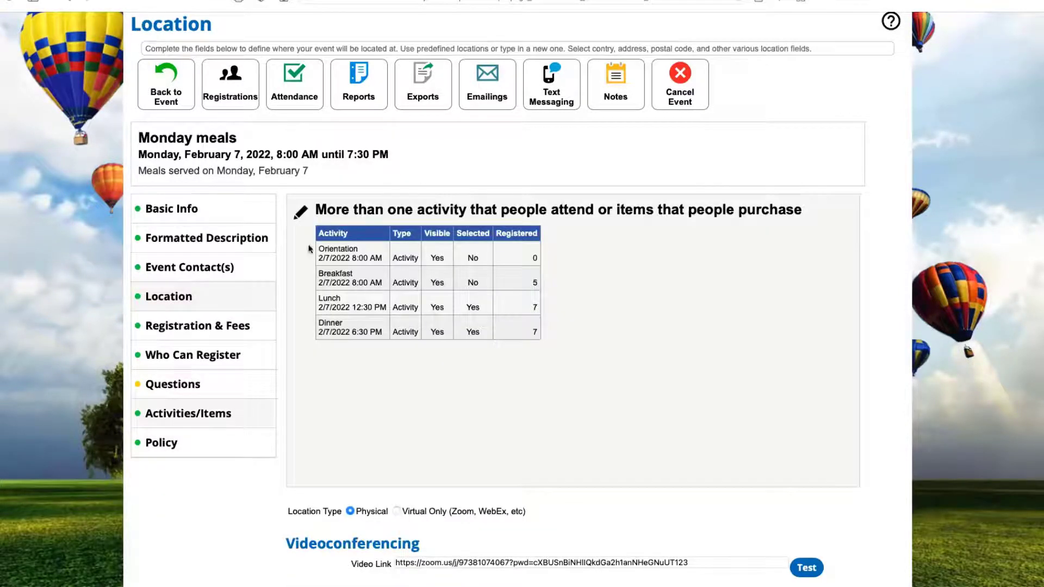
left_click(301, 212)
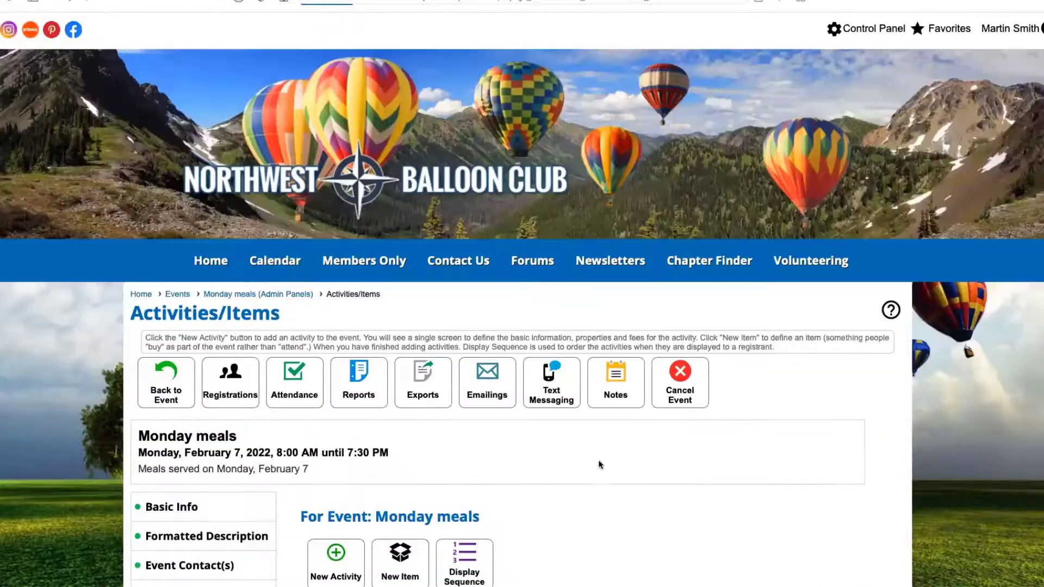
scroll(628, 444, "down", 5)
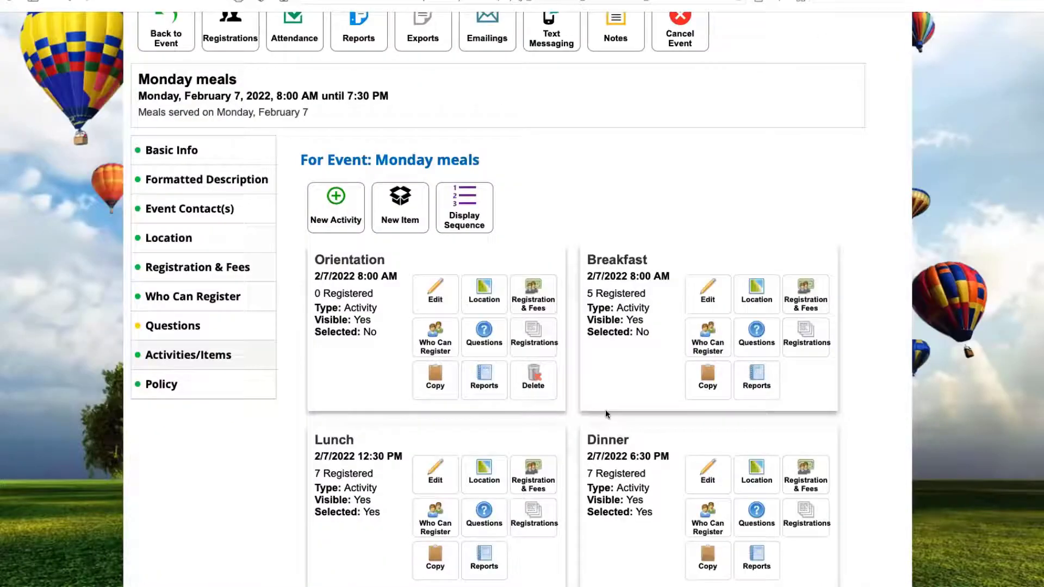
left_click(484, 291)
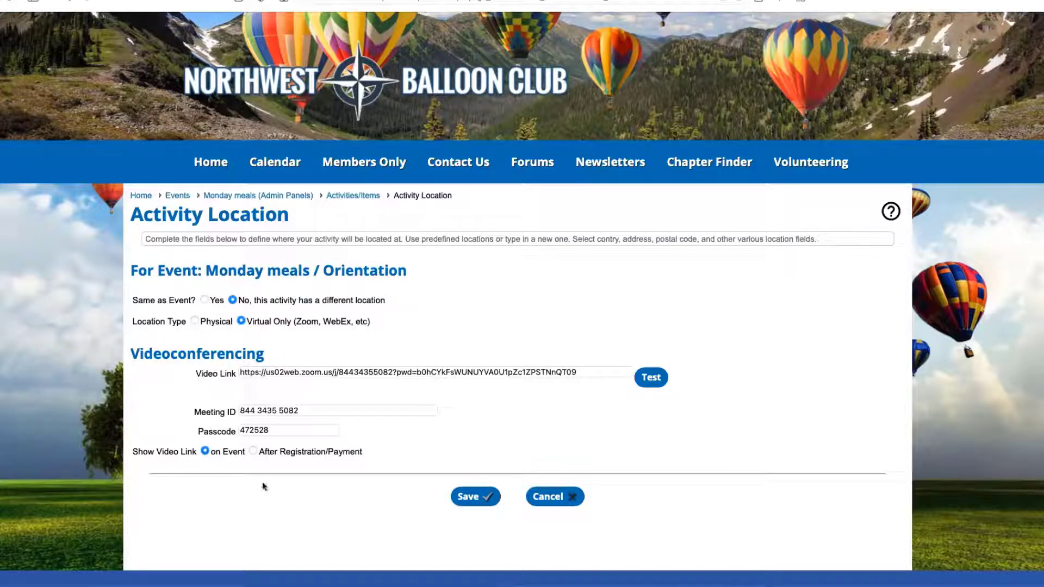
left_click(558, 499)
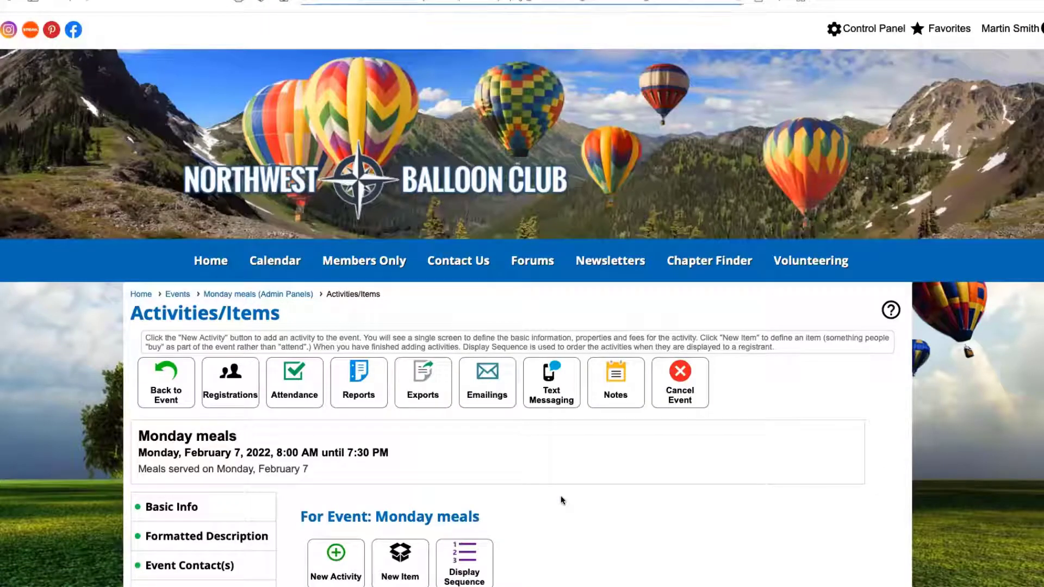
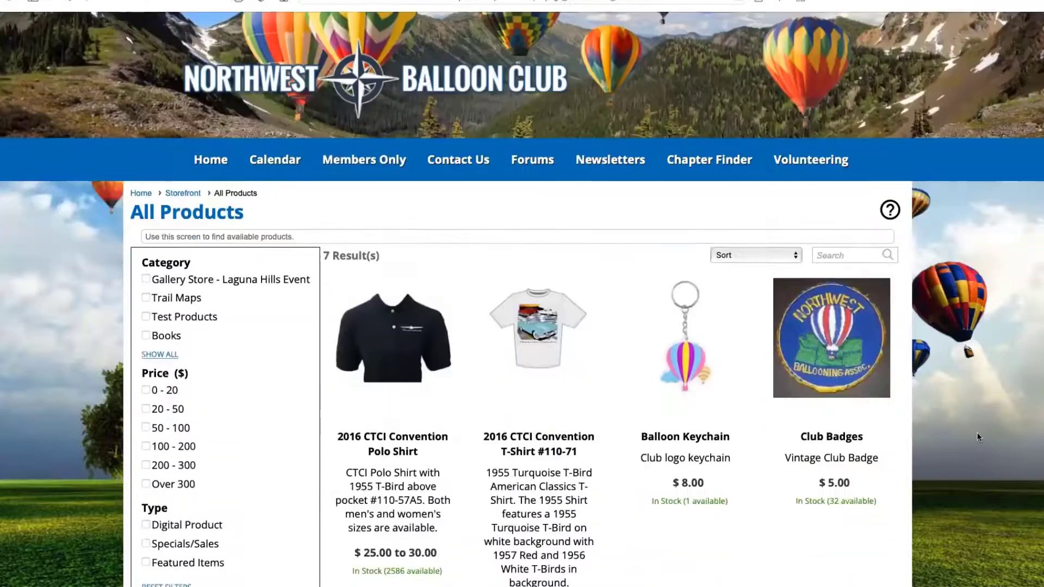
Step: Expand the storefront's full category list and filter the products by Clothing and the 20 - 50 price range
scroll(975, 429, "up", 1)
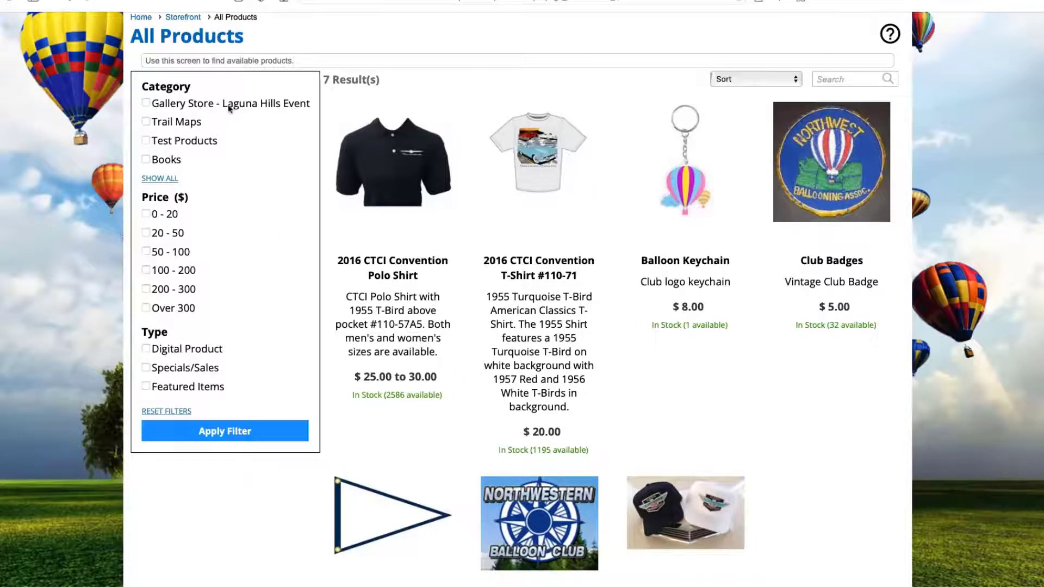
left_click(158, 179)
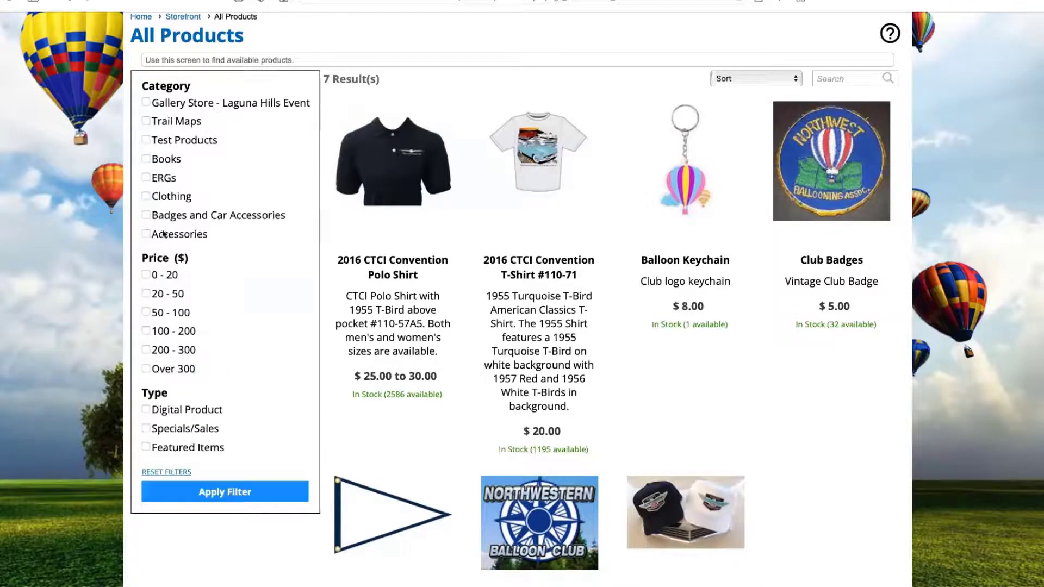
left_click(163, 472)
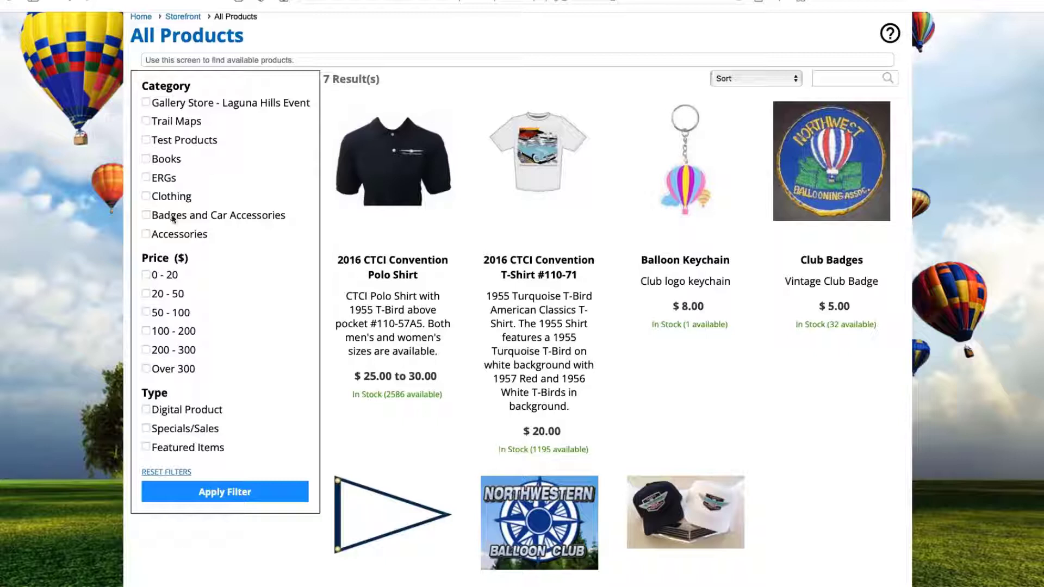
left_click(145, 196)
left_click(222, 492)
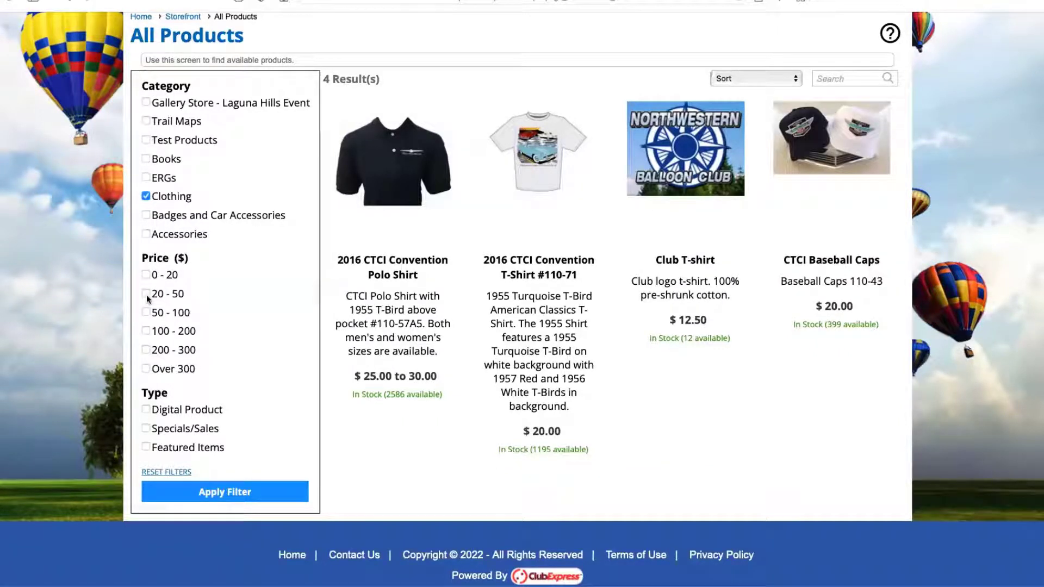
left_click(230, 495)
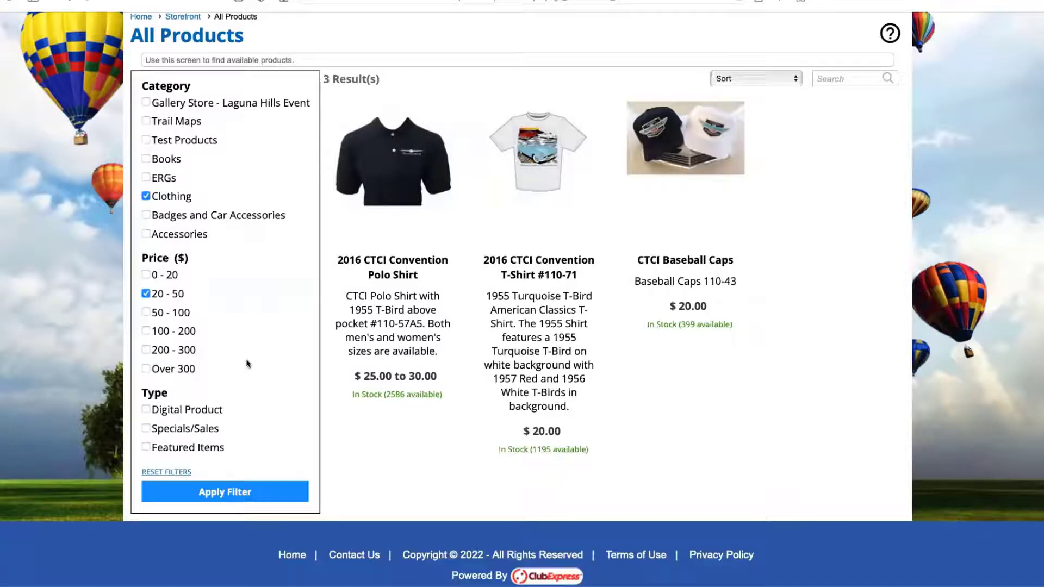
Step: Add two 2016 CTCI Convention Polo Shirts in Size Large to the cart
left_click(397, 263)
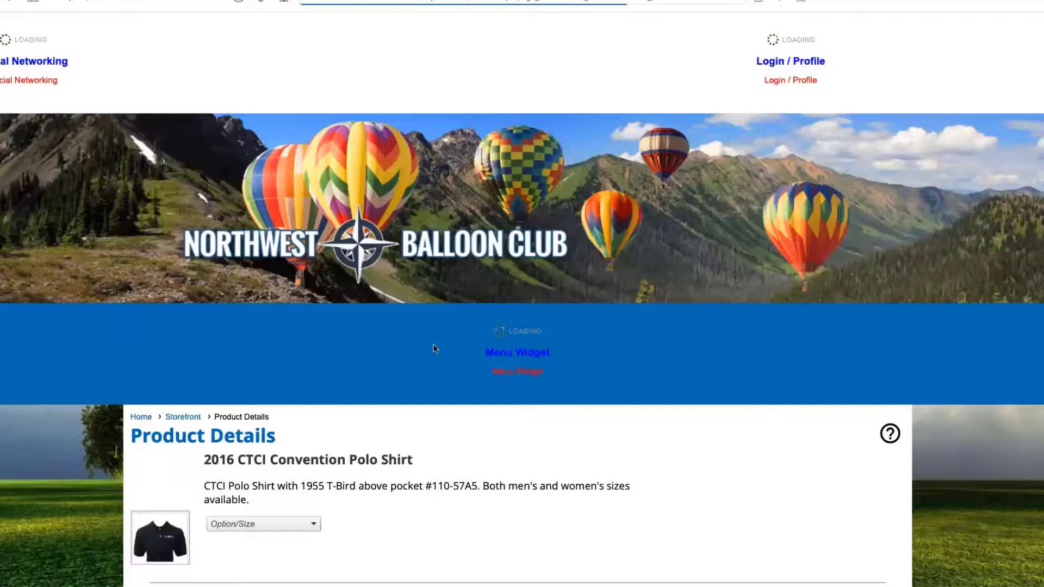
scroll(511, 424, "down", 2)
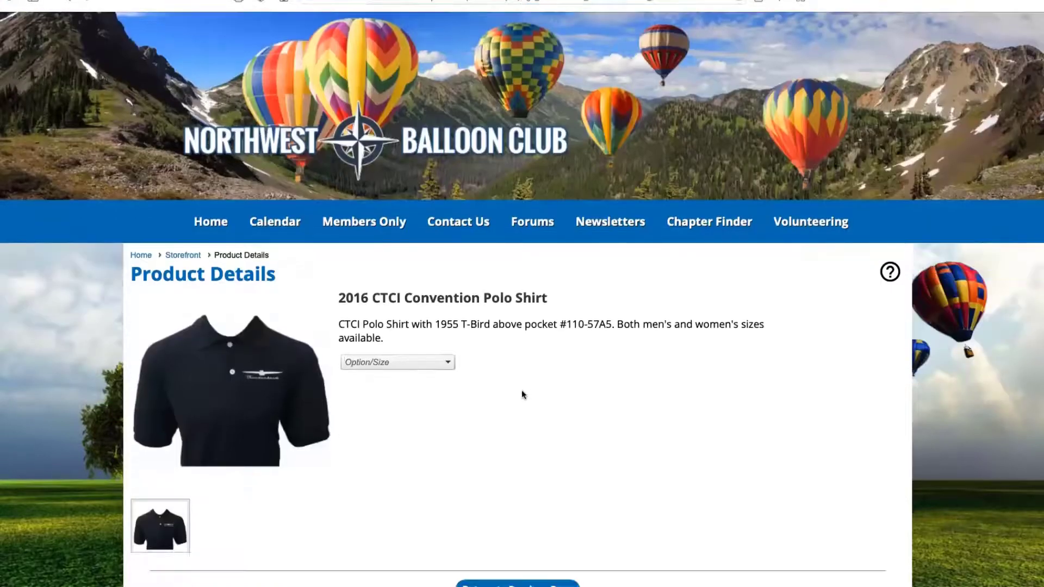
scroll(523, 391, "down", 2)
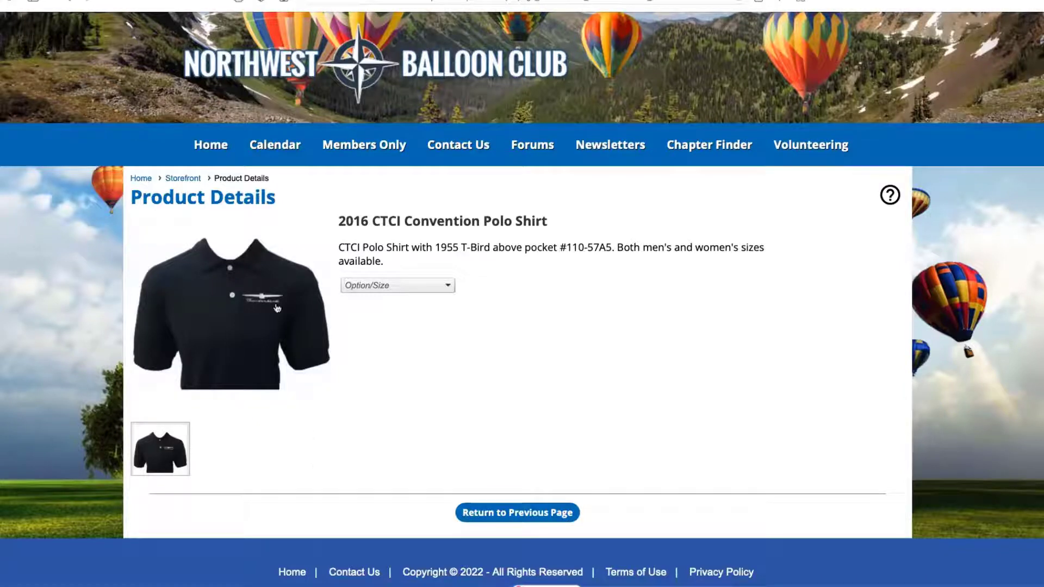
left_click(445, 286)
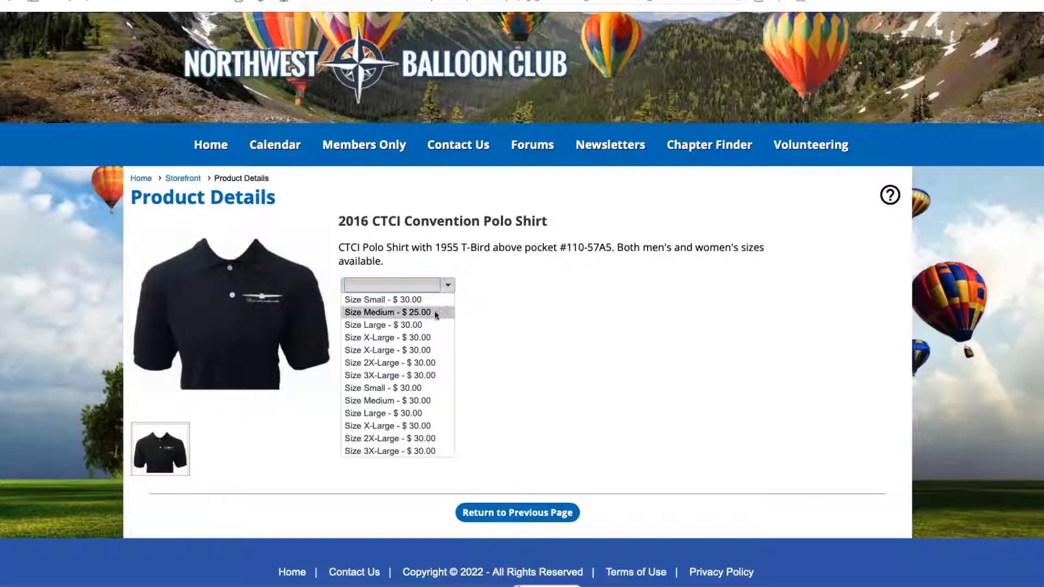
left_click(370, 325)
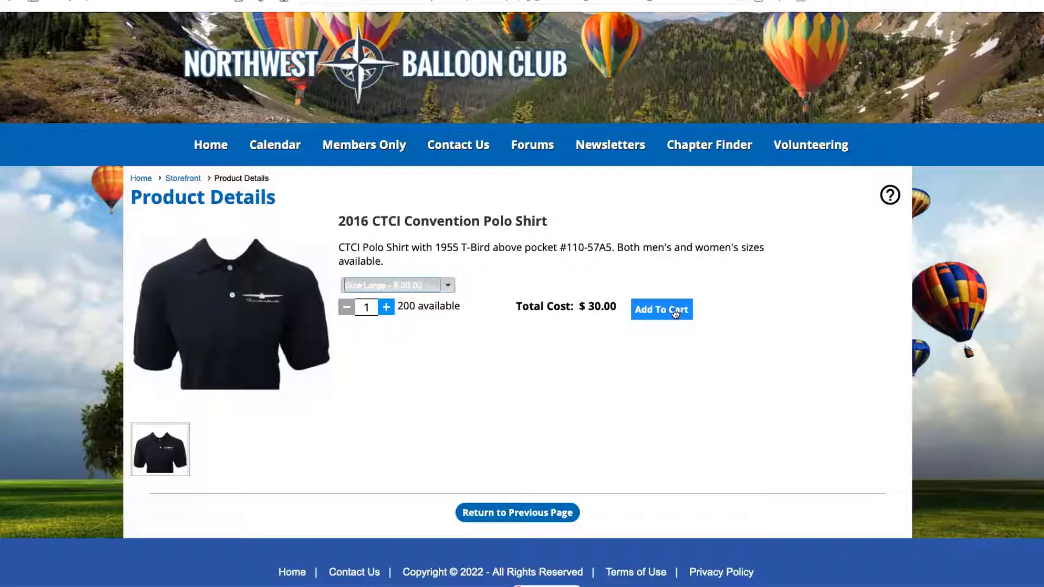
left_click(386, 308)
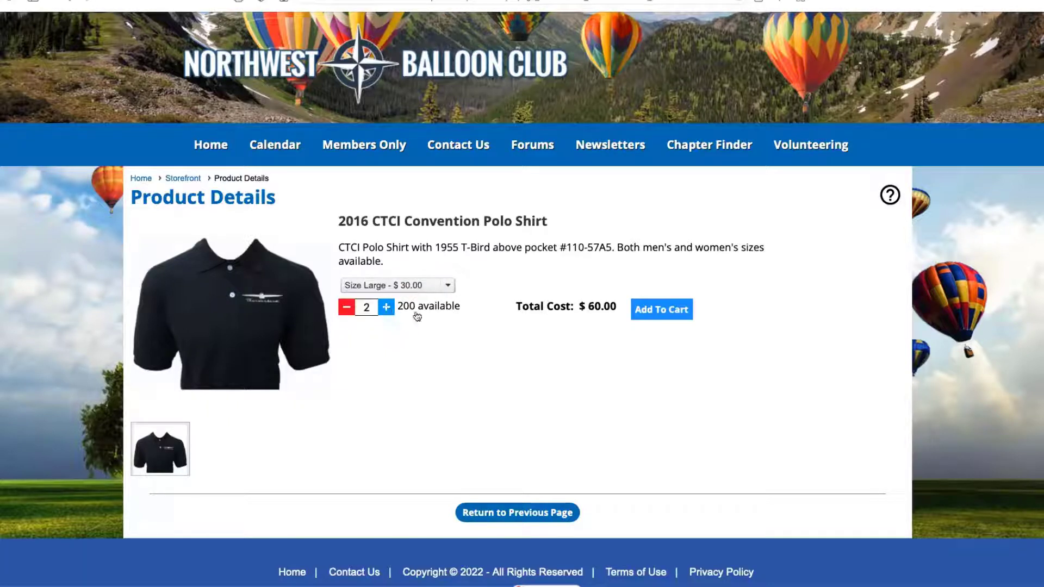
left_click(669, 309)
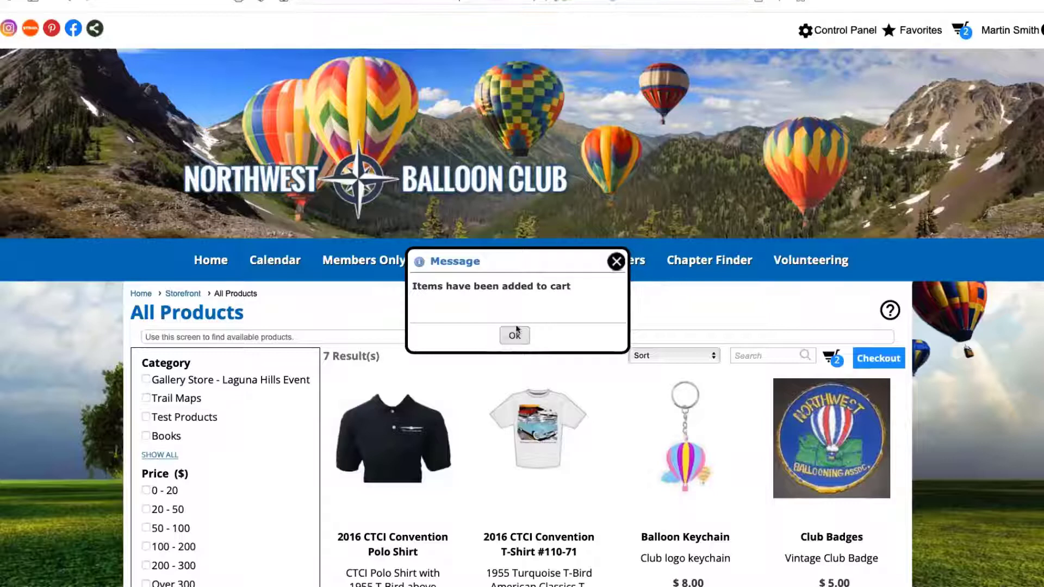
left_click(516, 331)
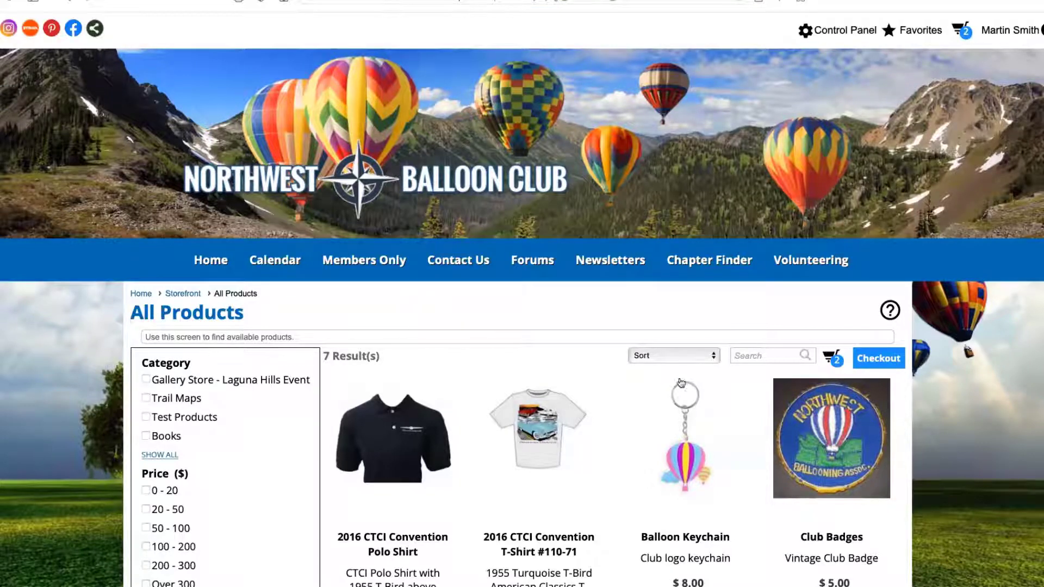
Step: Review the product sort options without choosing one, and open the shopping cart to start its checkout
left_click(682, 357)
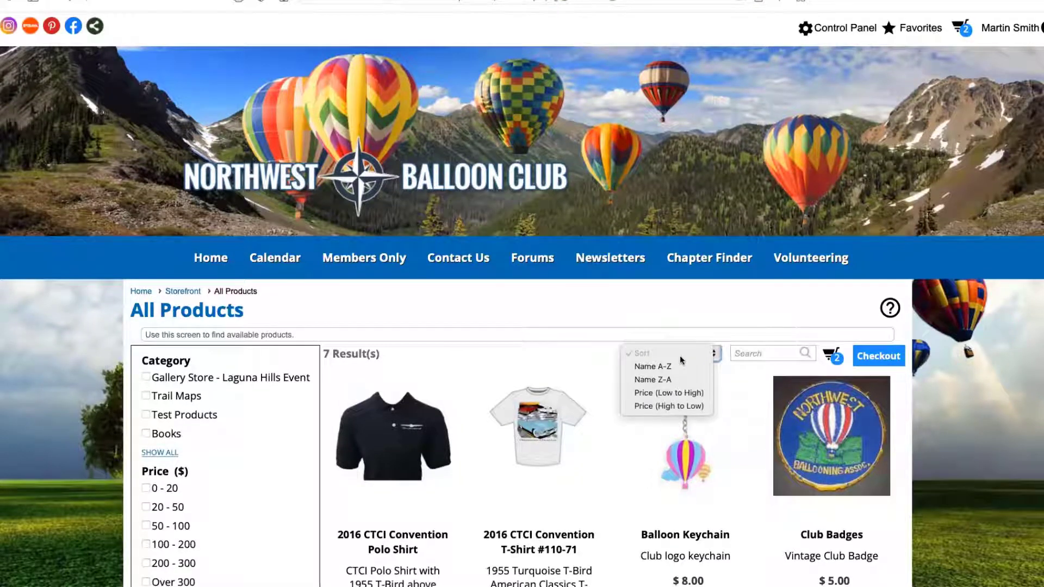
left_click(718, 357)
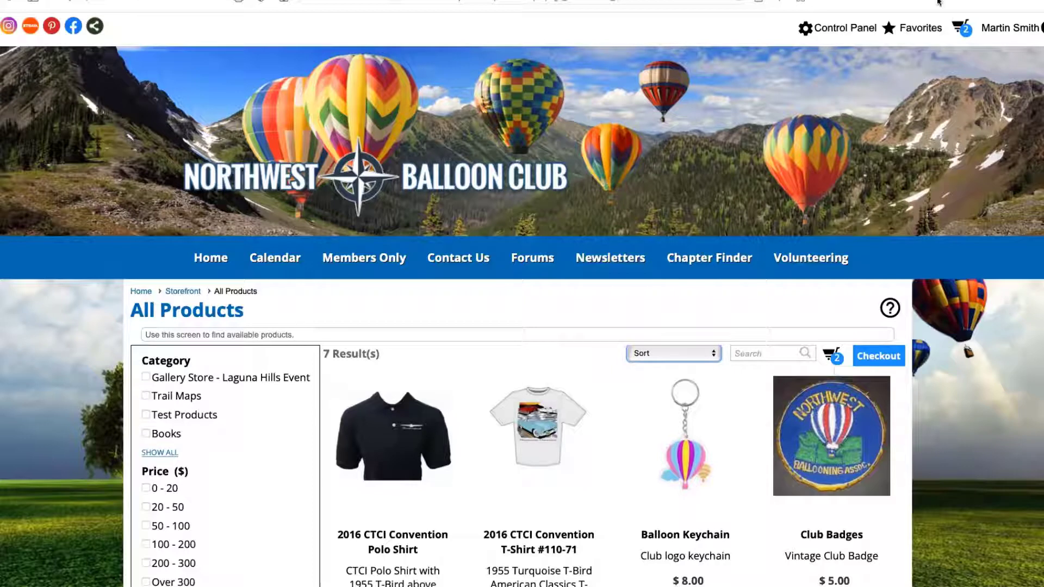
mouse_move(1008, 28)
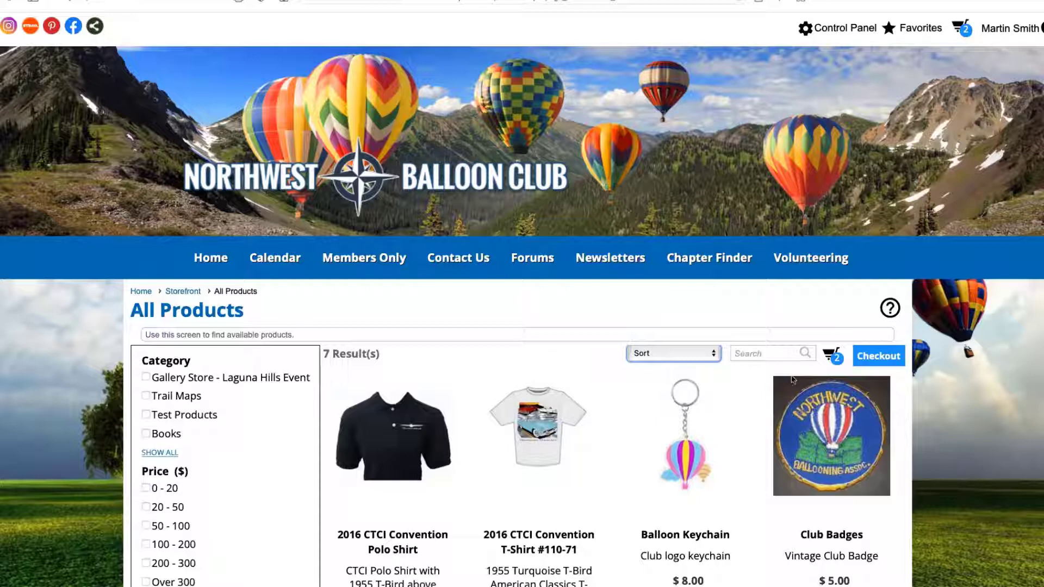
left_click(836, 357)
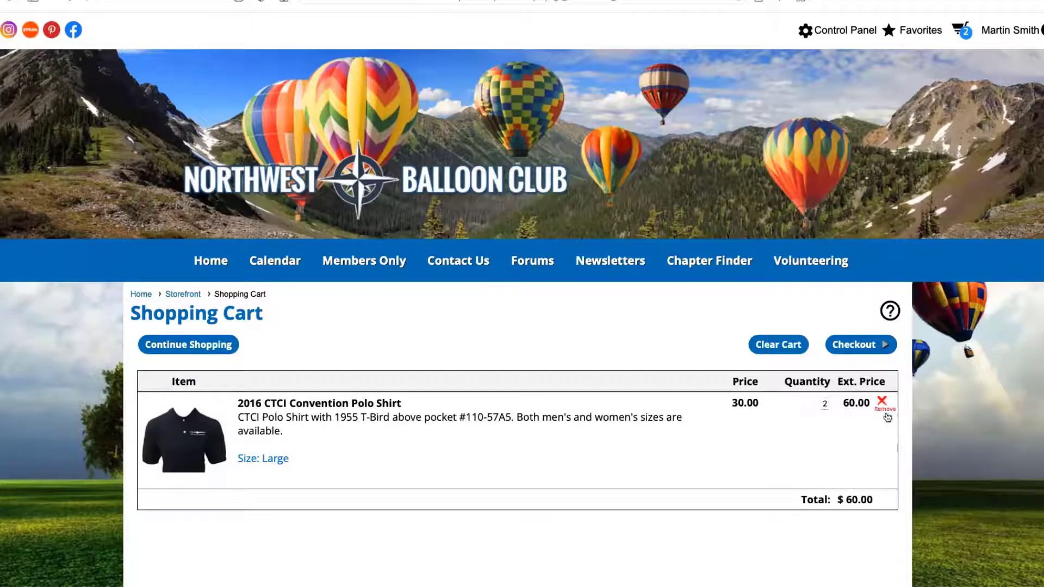
left_click(855, 345)
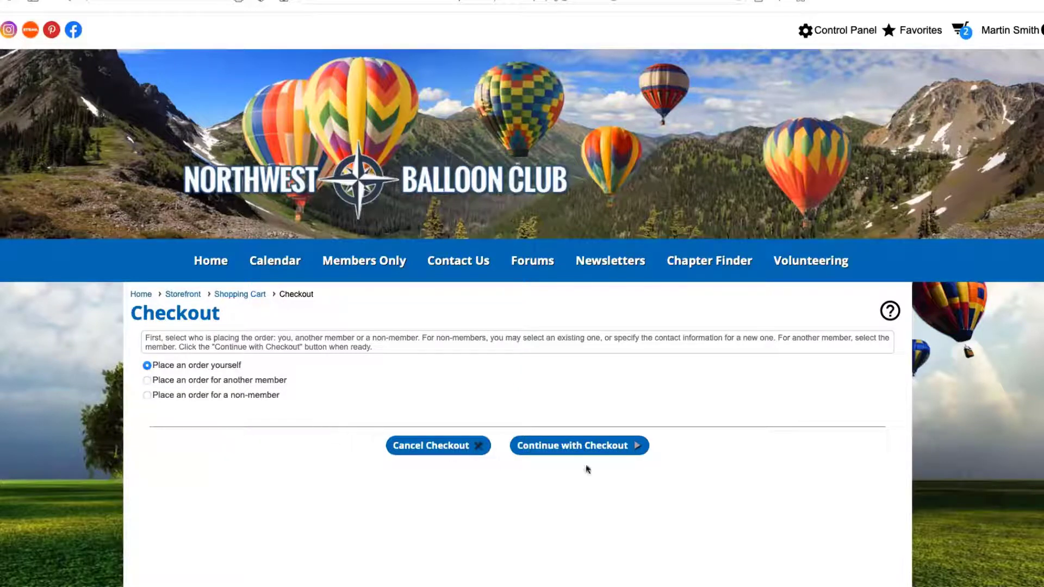
Step: Place the order for yourself, review the Primary Address and Deliver by Reindeer shipping method, and continue to the gift message
left_click(562, 450)
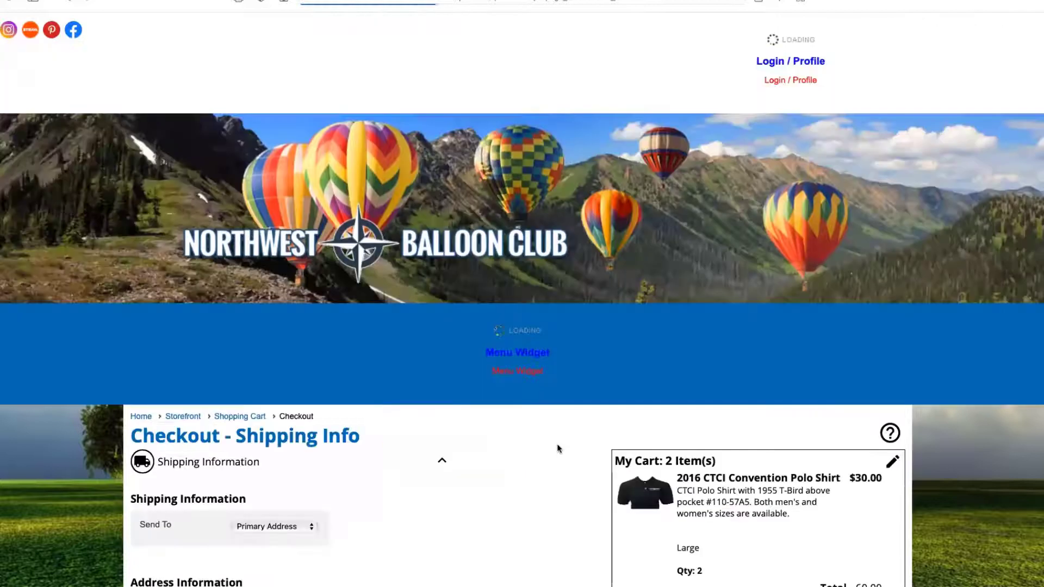
scroll(537, 432, "down", 2)
scroll(538, 427, "down", 3)
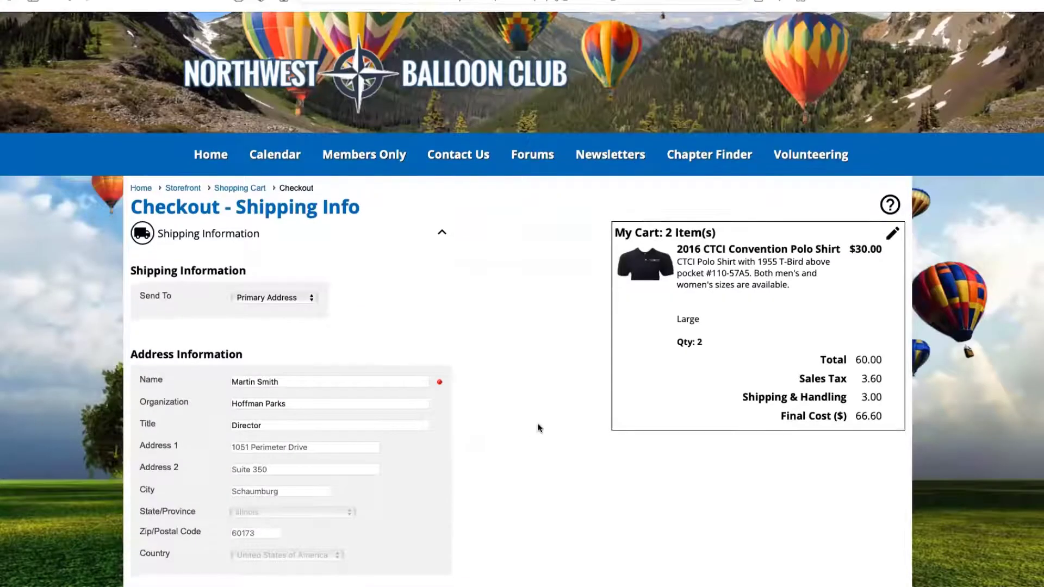
scroll(539, 428, "down", 1)
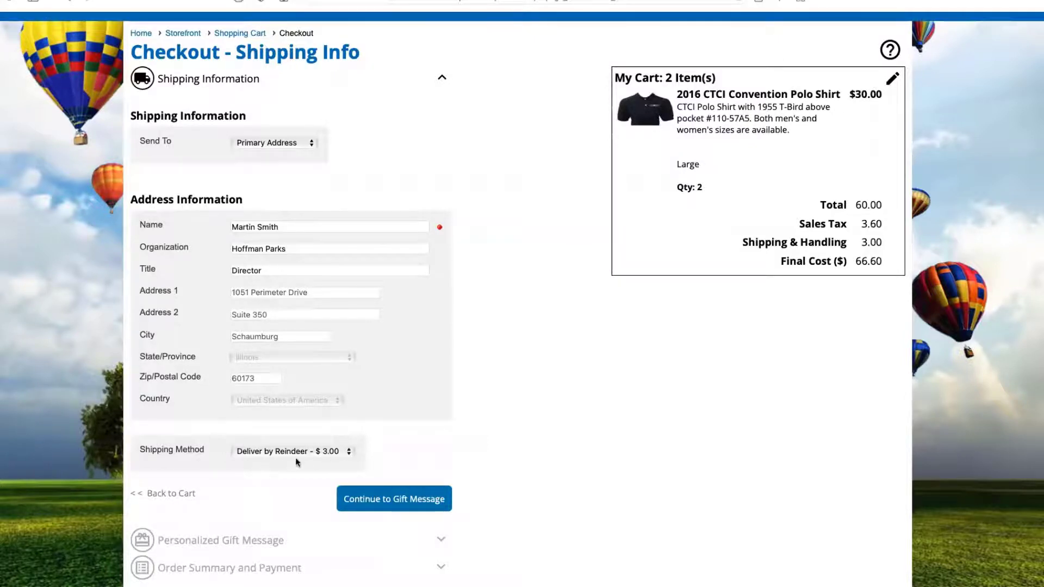
scroll(514, 392, "down", 1)
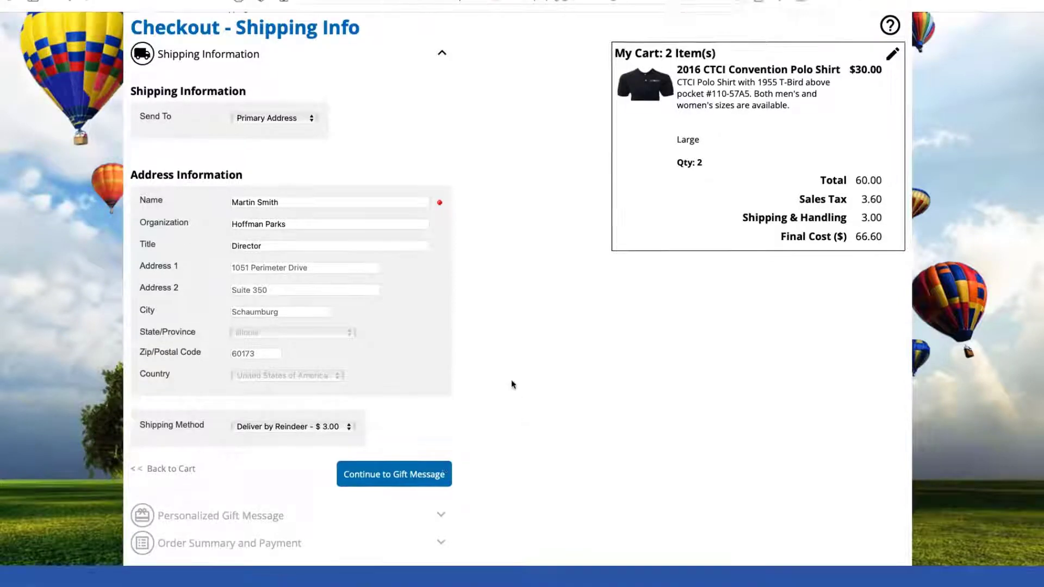
scroll(511, 384, "down", 2)
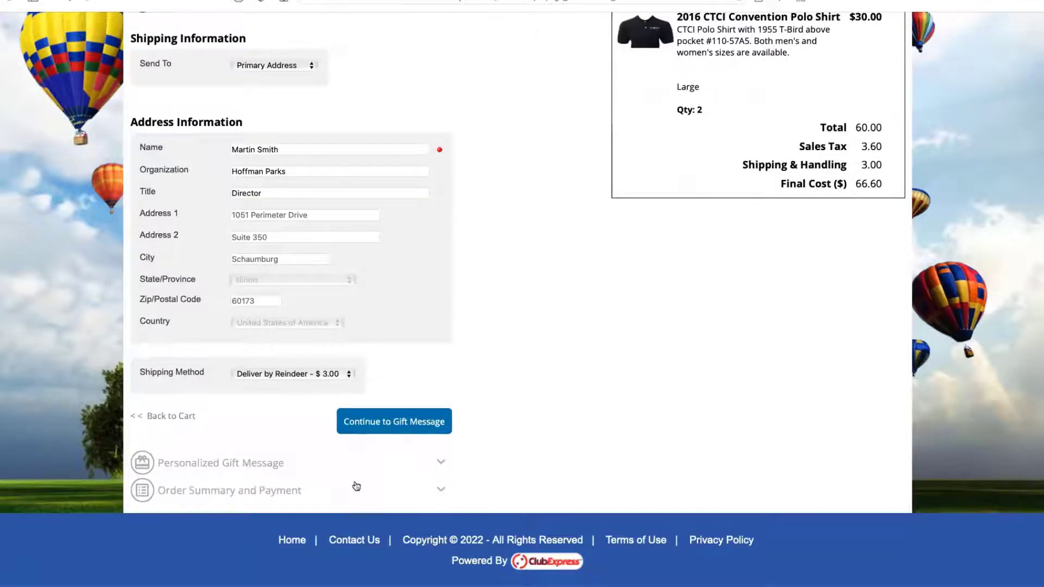
left_click(385, 425)
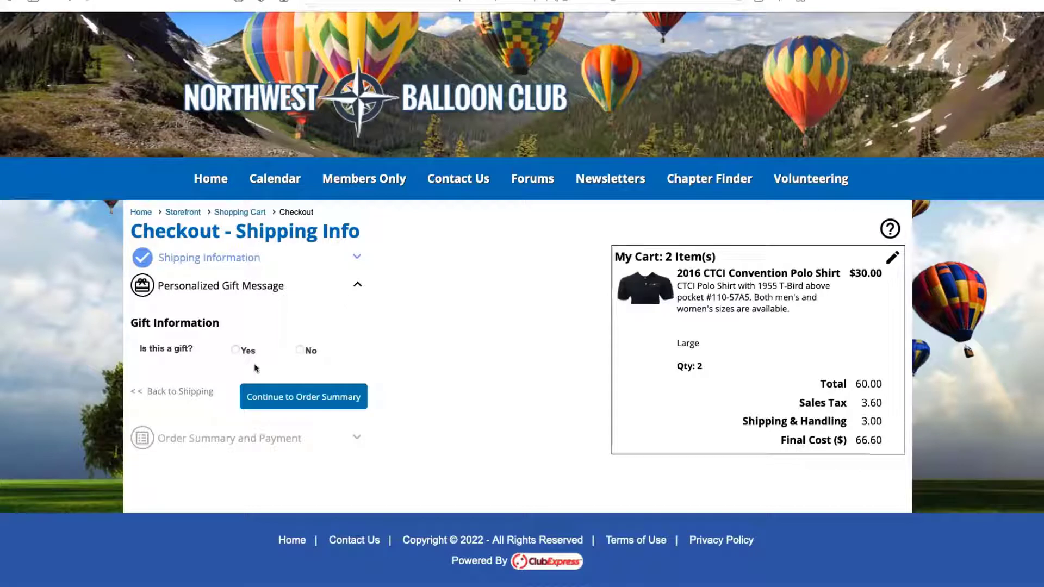
Step: Mark the order as not a gift and review the order summary before payment
left_click(300, 350)
left_click(307, 401)
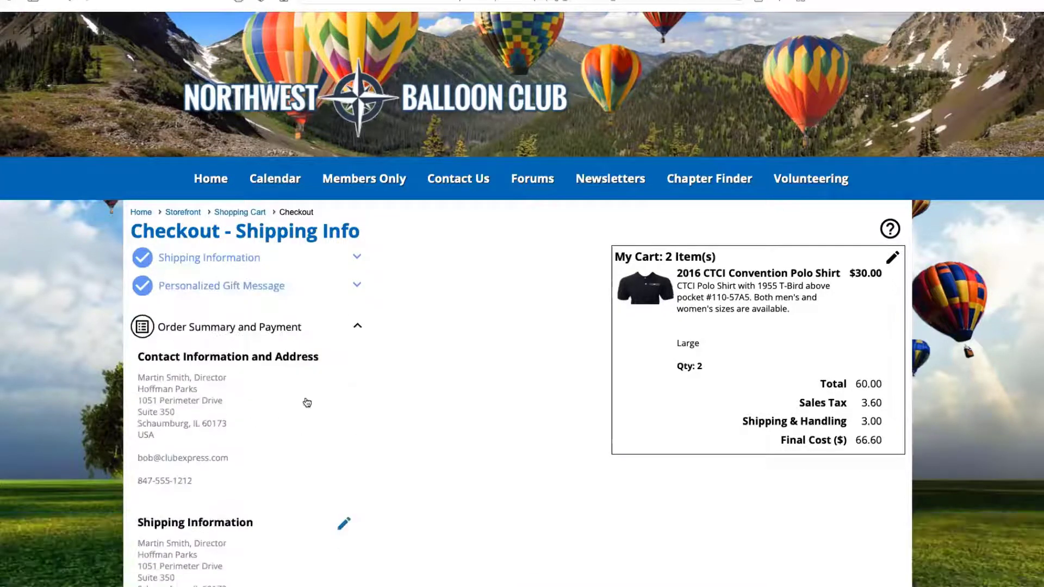
scroll(487, 409, "down", 3)
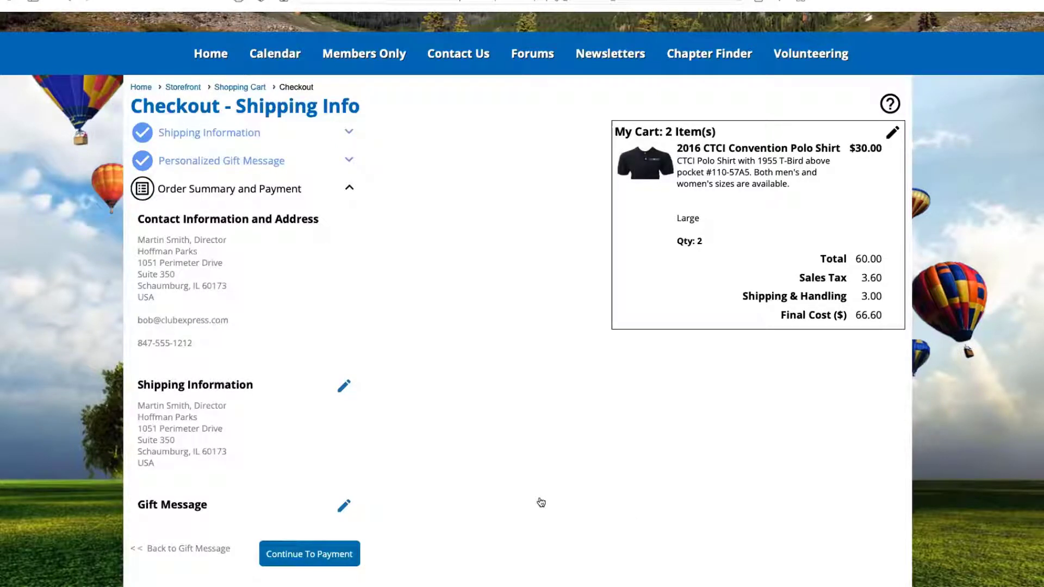
Step: Leave the checkout for the storefront's product list and open the Product Manager for editing
key("super+Tab")
left_click(183, 88)
mouse_move(1038, 343)
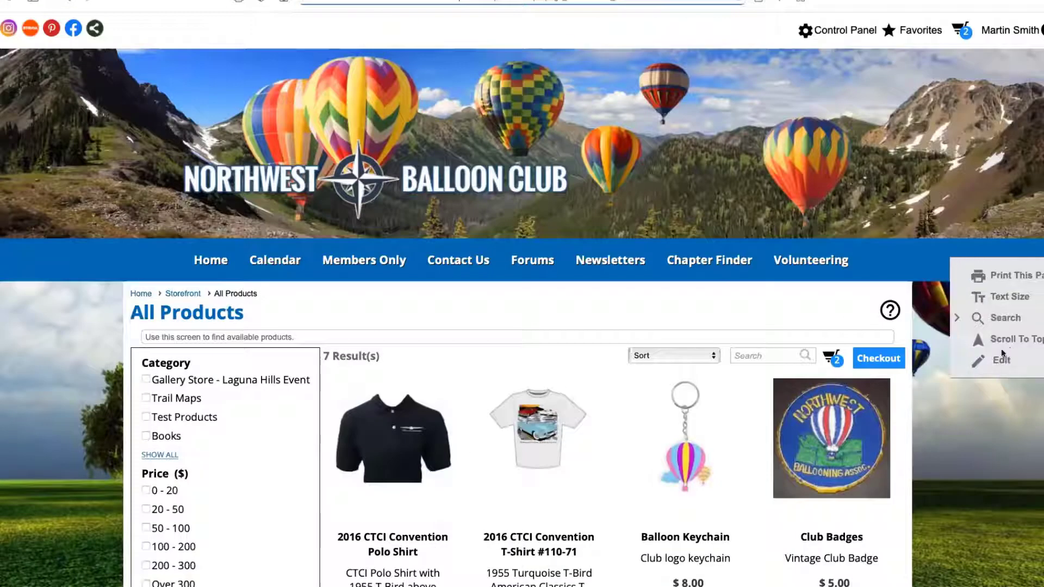
left_click(997, 359)
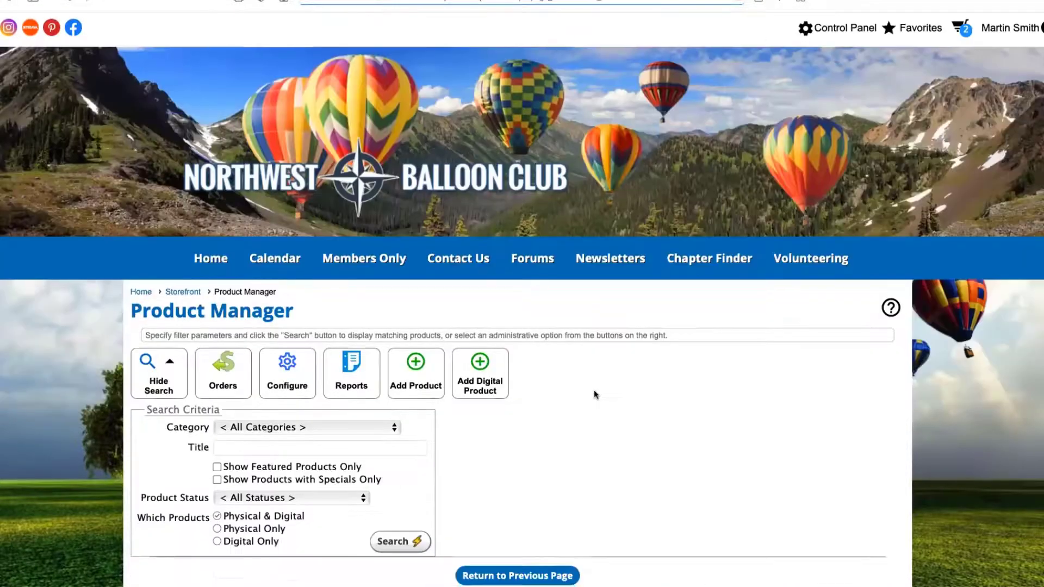
scroll(587, 384, "down", 3)
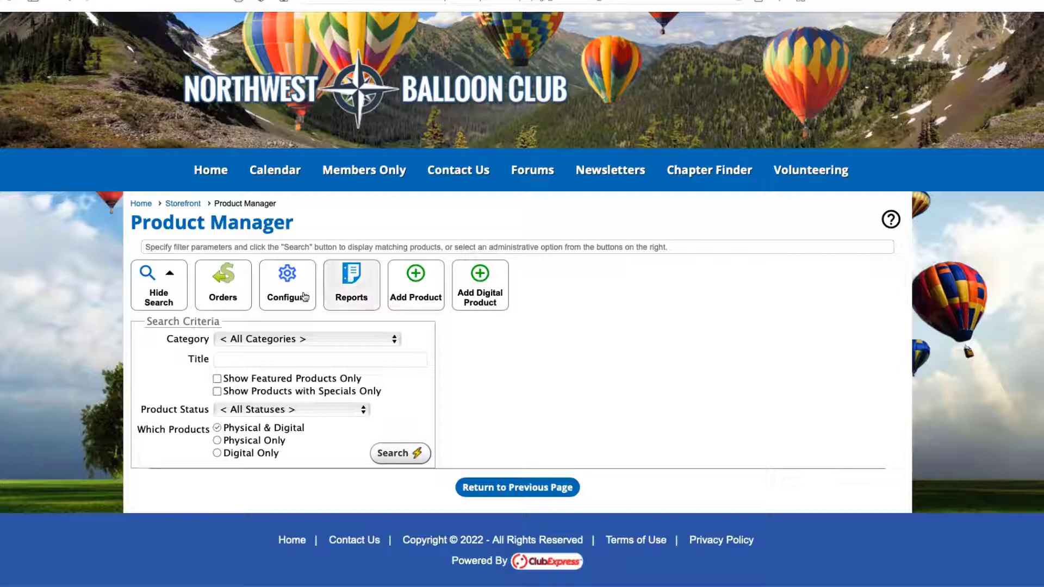
Step: Add a product color named Burnt Umber and go back to the Product Manager
left_click(288, 286)
left_click(305, 343)
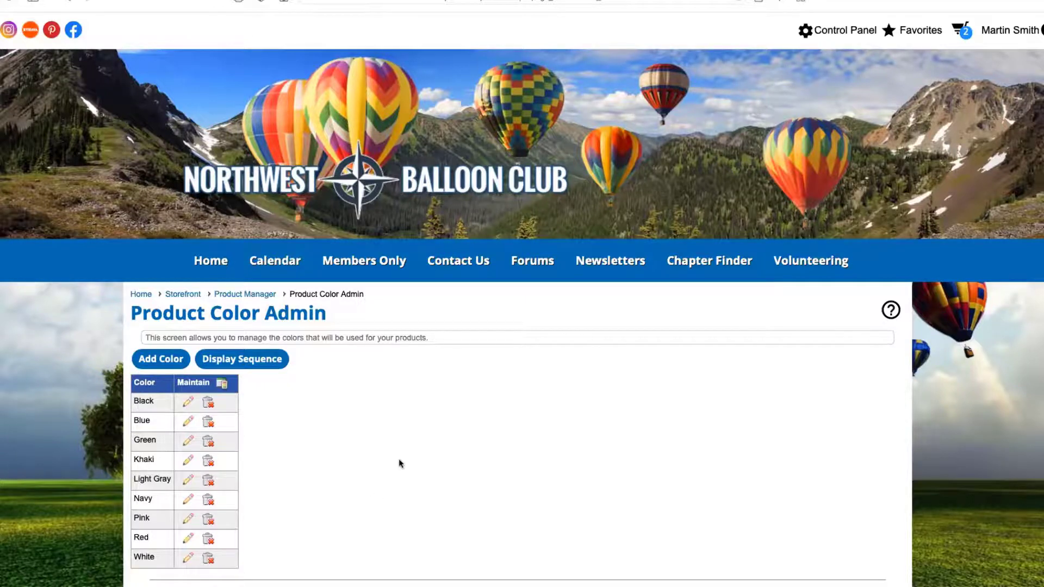
scroll(373, 435, "down", 3)
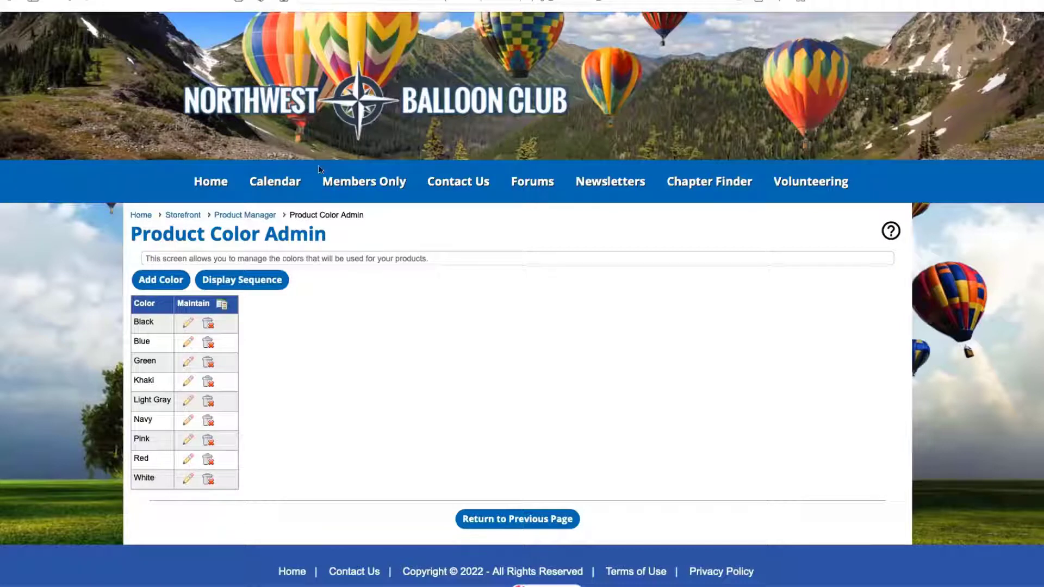
left_click(161, 280)
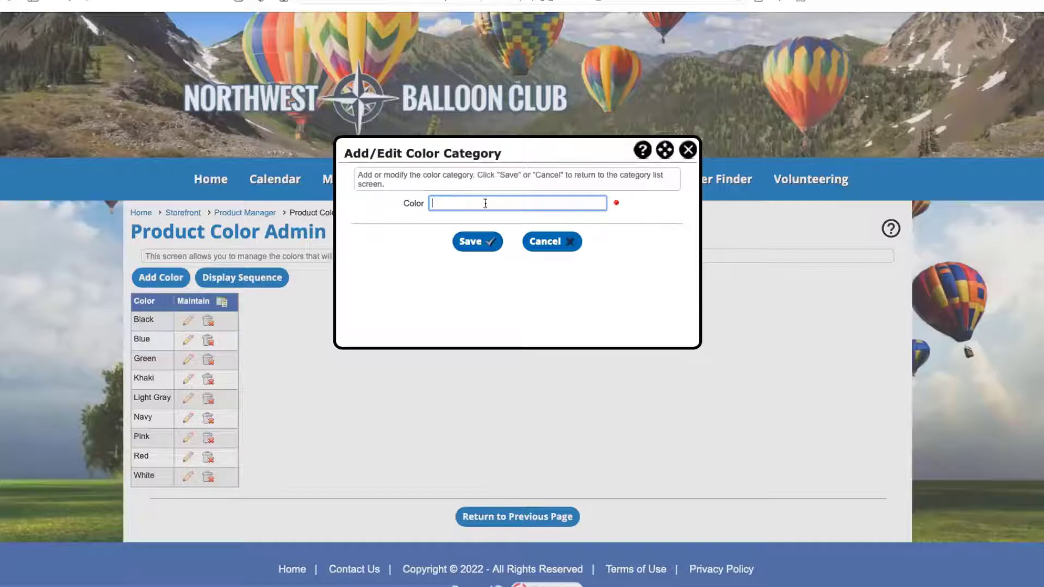
type("Burnt Umber")
left_click(475, 241)
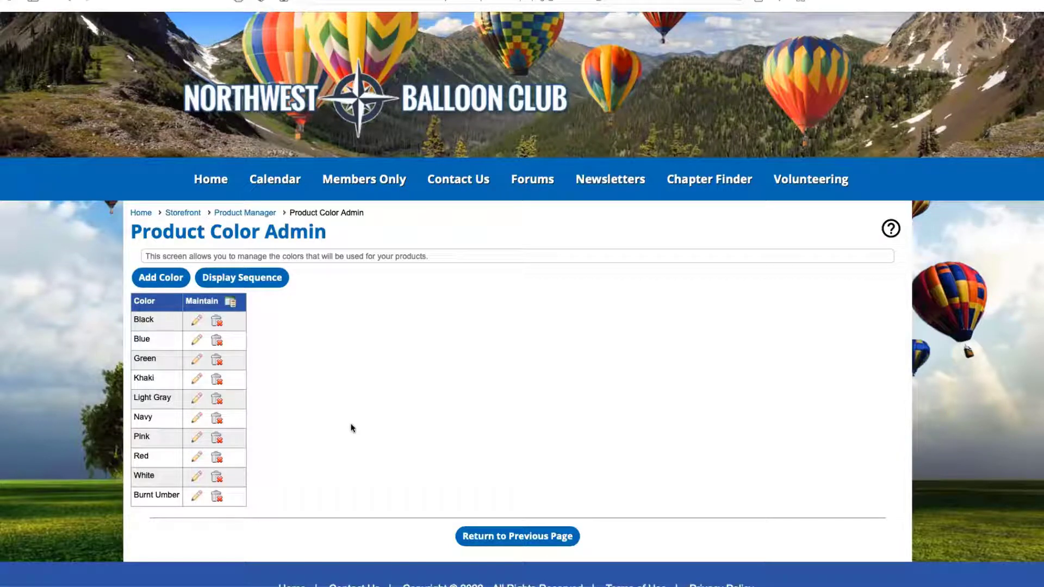
left_click(517, 538)
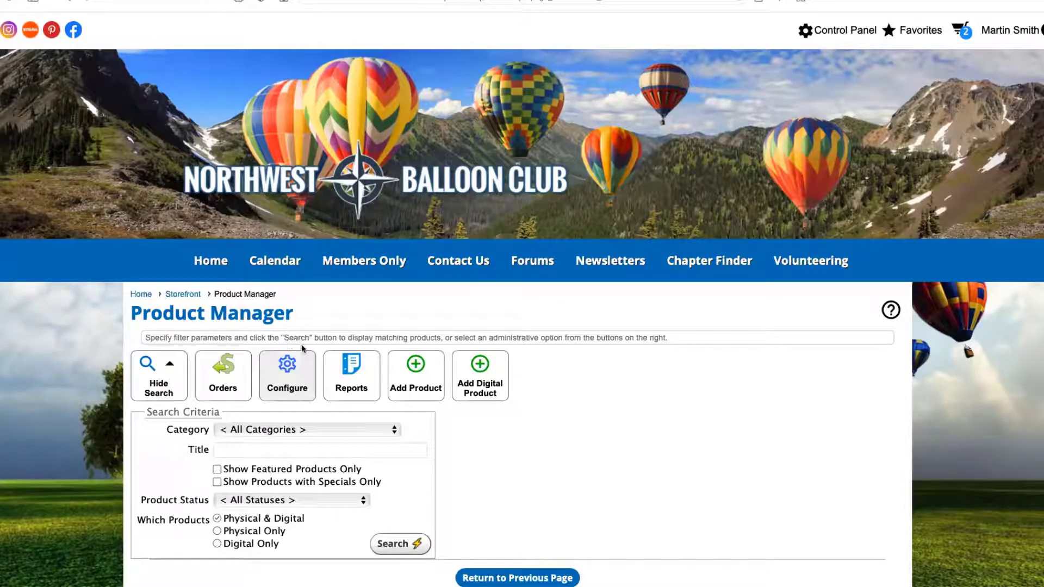
Step: Add a product size category named Shoes
left_click(294, 370)
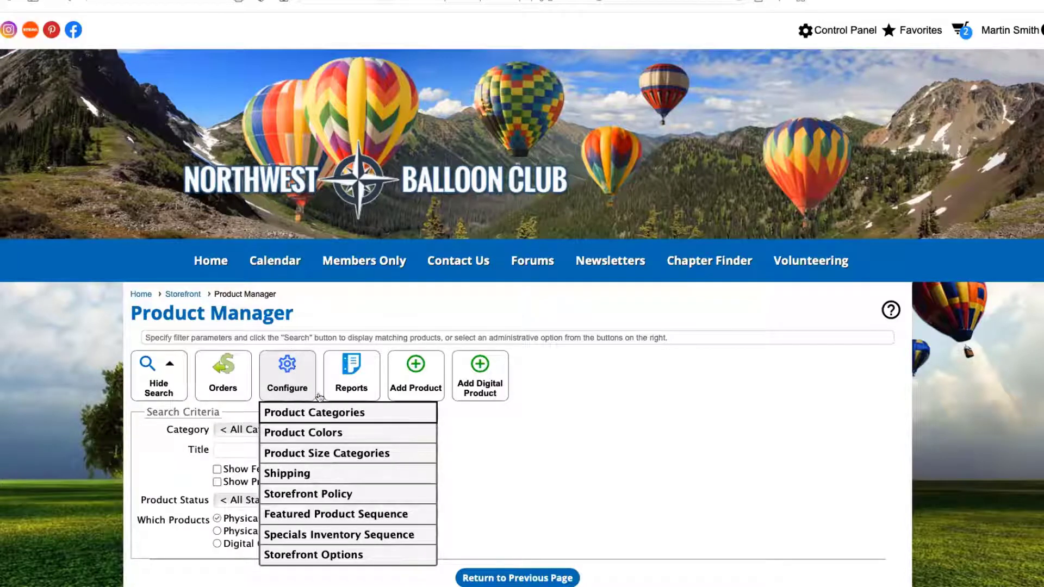
left_click(333, 454)
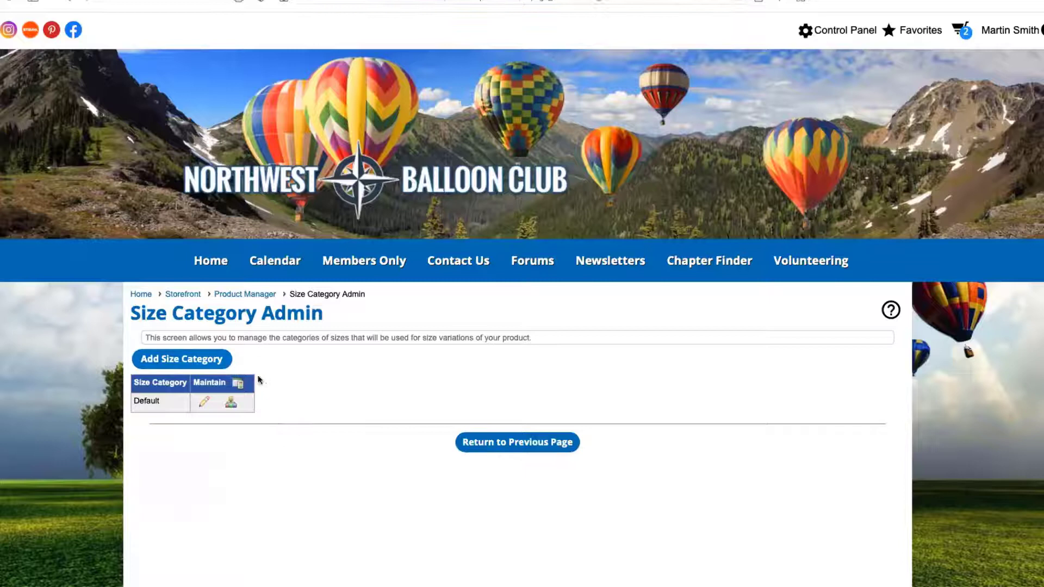
left_click(230, 360)
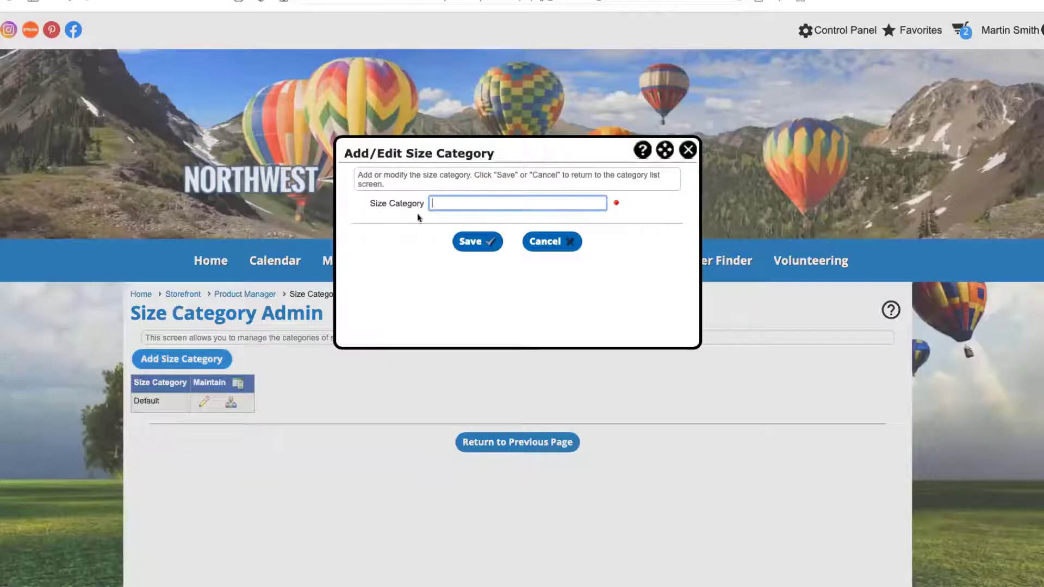
type("Shoes")
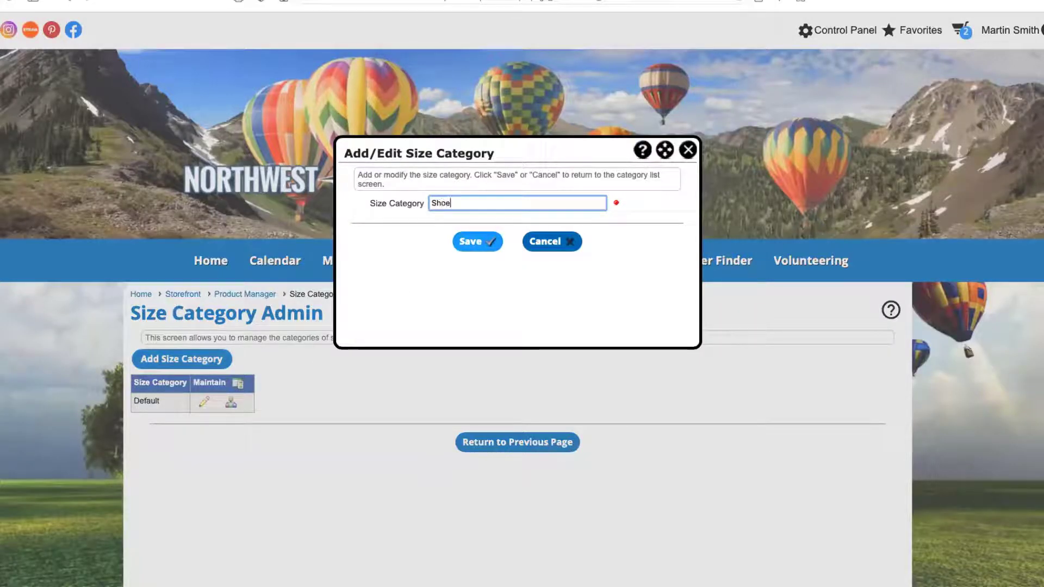
left_click(475, 241)
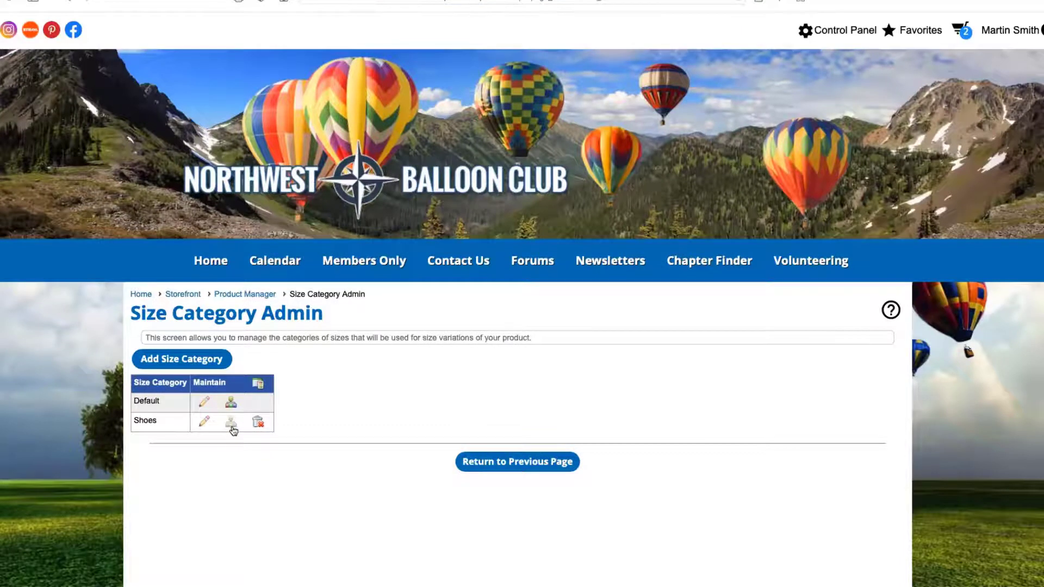
Step: Add the size Women's 5-6 to the Shoes size category
left_click(231, 424)
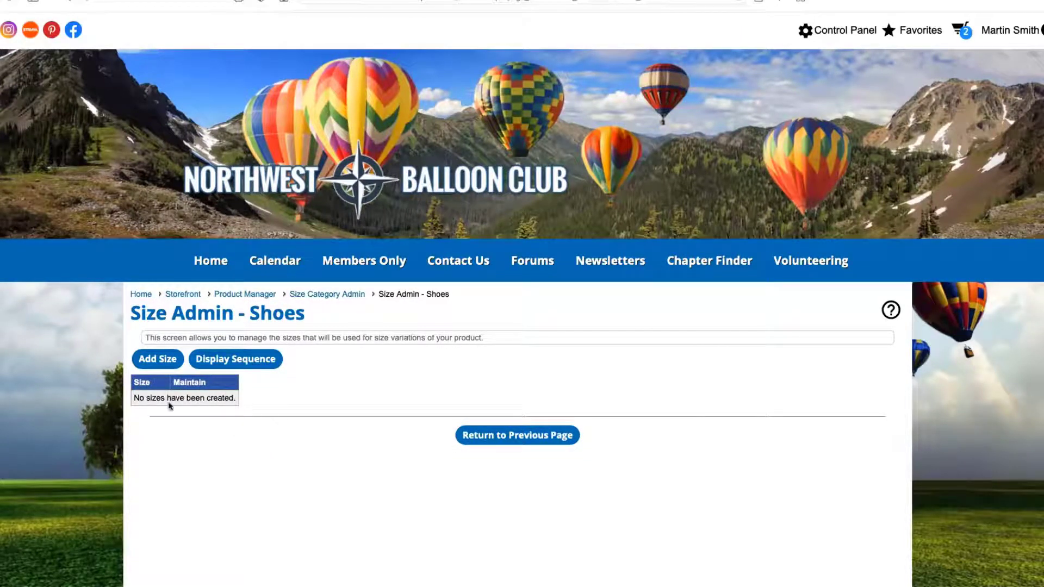
left_click(157, 359)
type("Women")
type("'s 5")
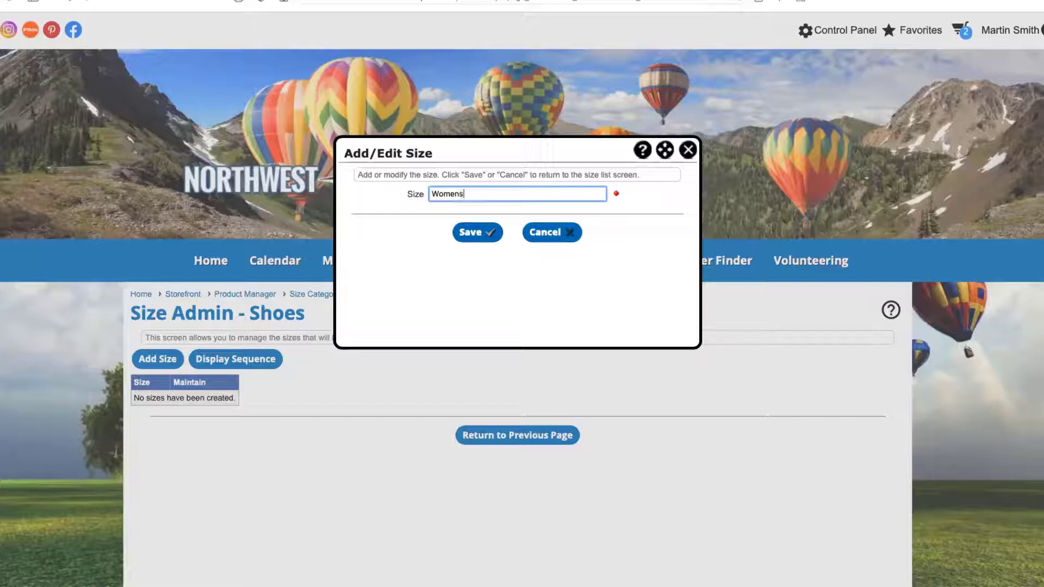
type("-6")
left_click(483, 231)
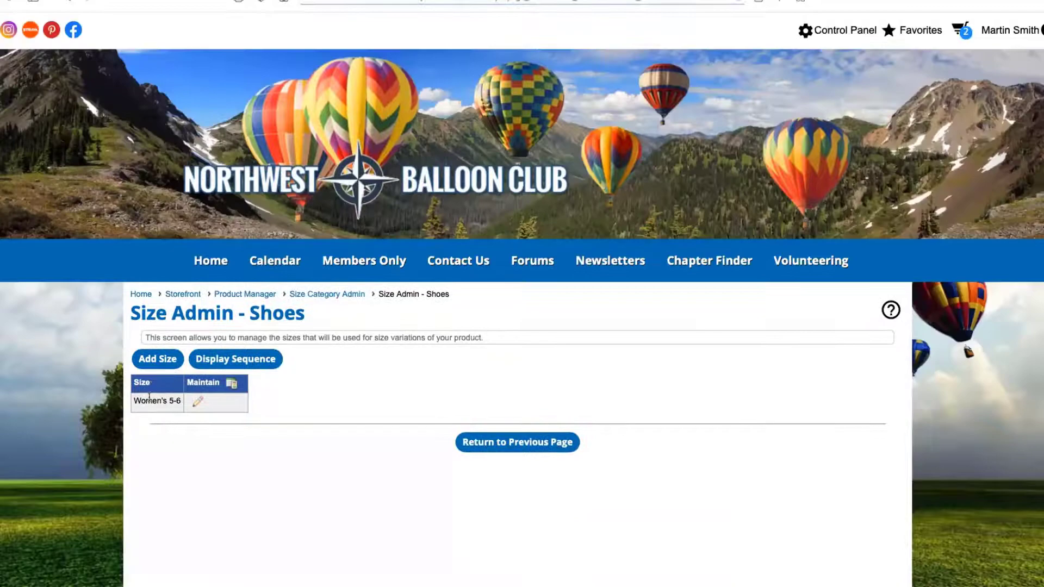
Step: Add the size Women's 7-8 to the Shoes category and return to the size category list
left_click(157, 358)
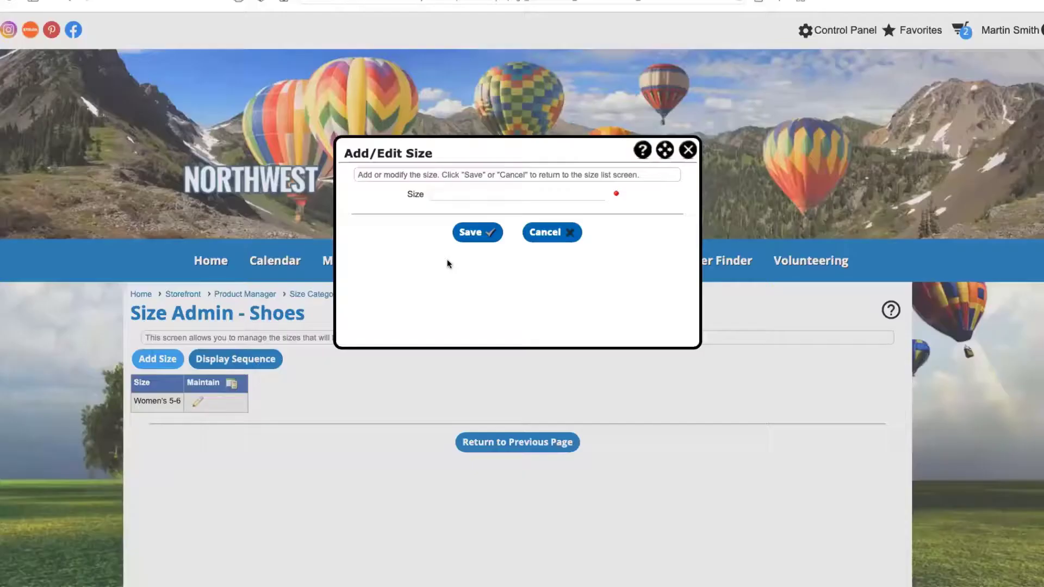
type("Women's 7-")
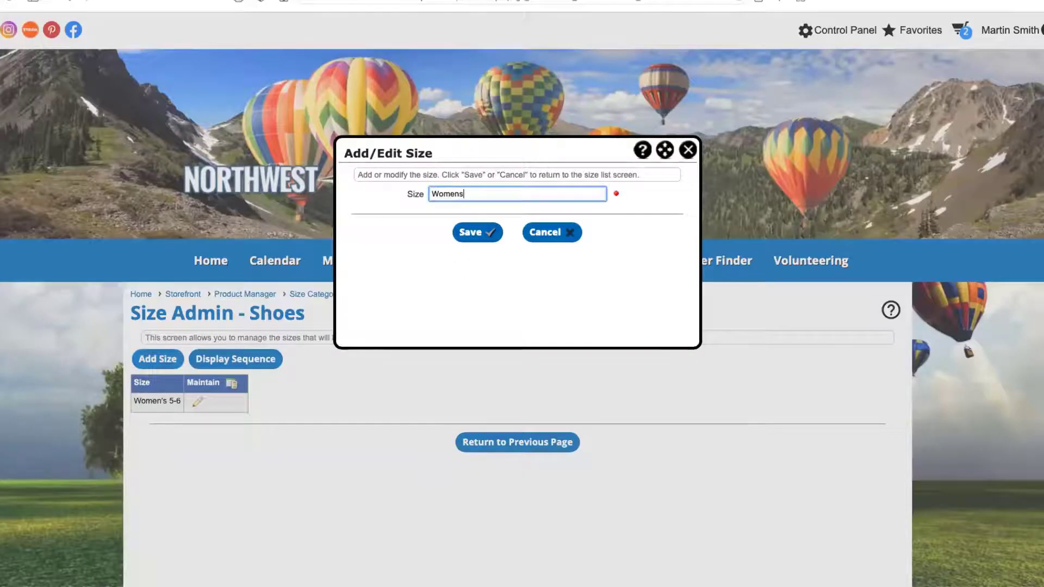
type("8")
left_click(478, 232)
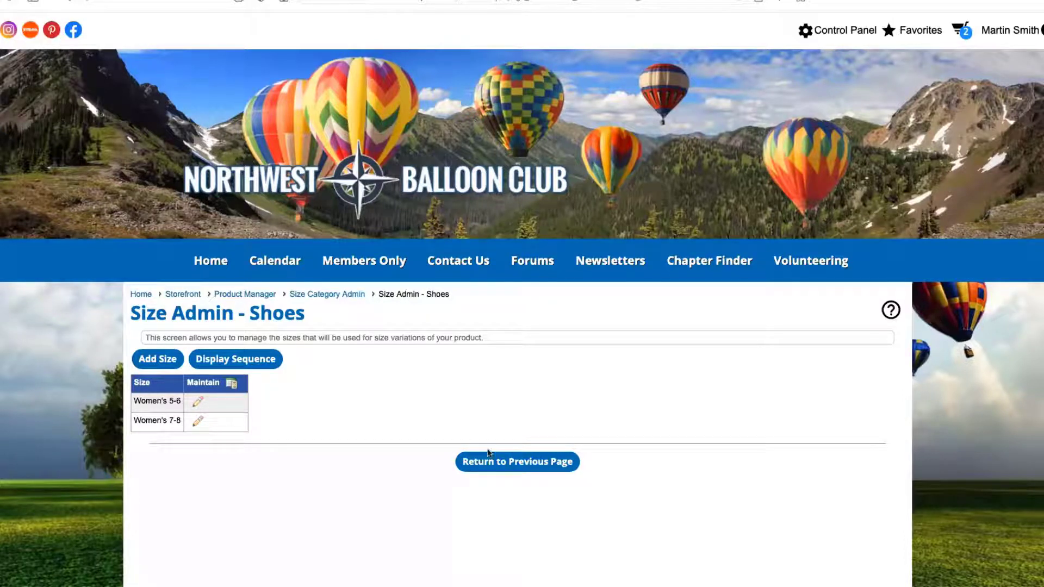
left_click(503, 461)
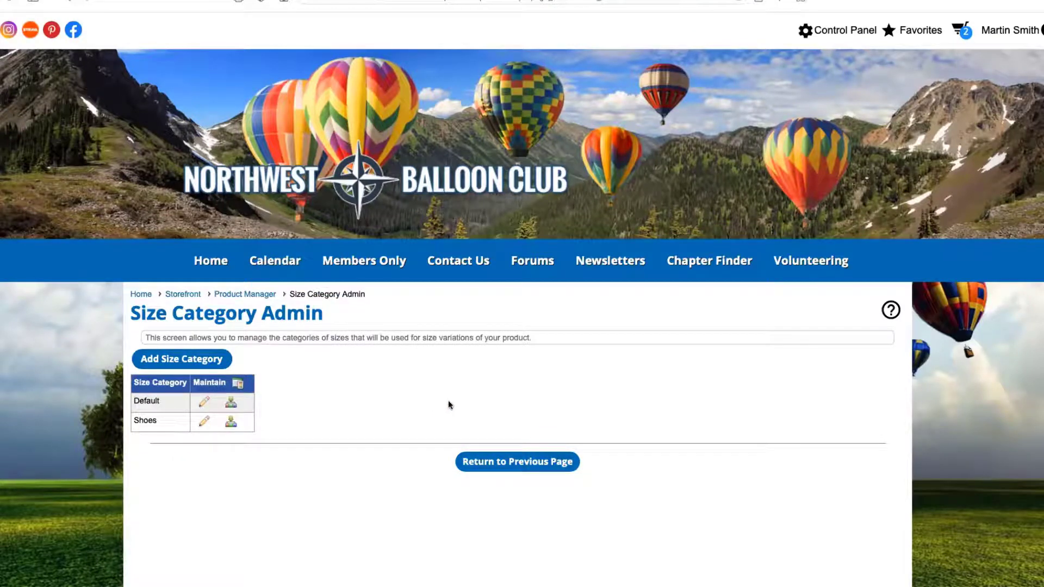
Step: Reopen the Product Manager from the storefront, review the Storefront Options from general settings to shipping, and save them
left_click(191, 294)
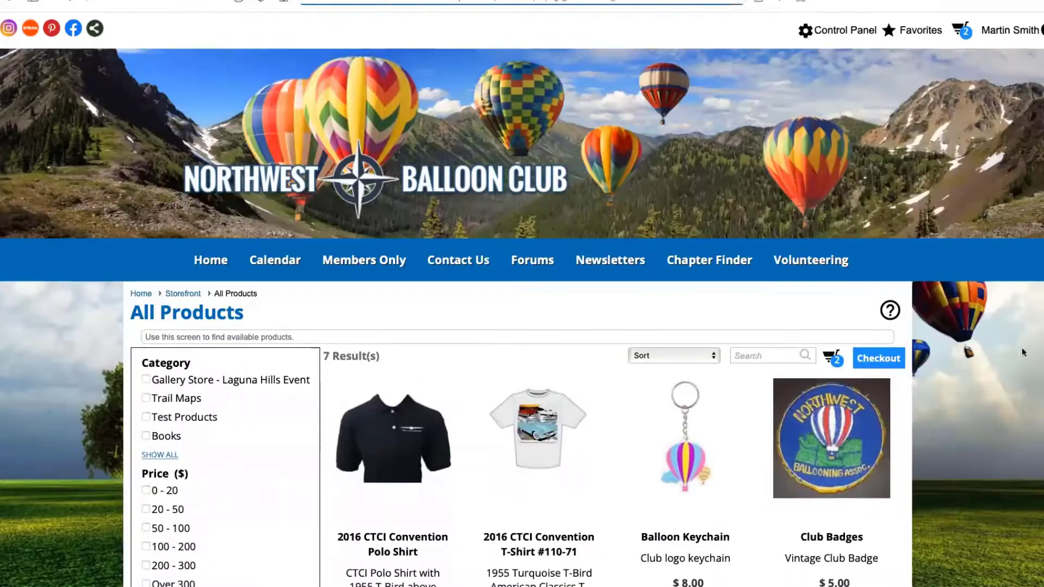
mouse_move(1021, 346)
left_click(1001, 360)
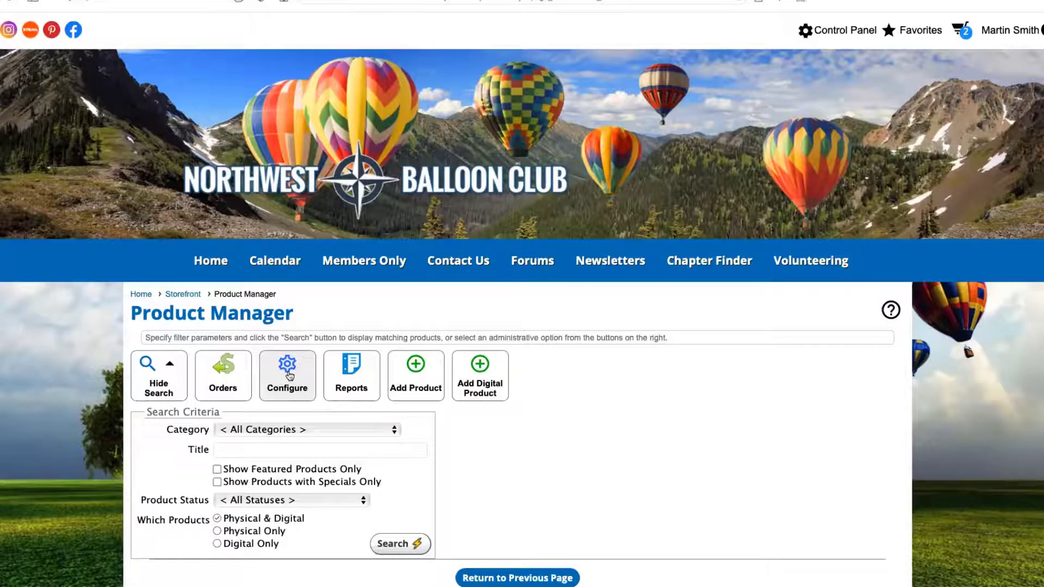
left_click(289, 376)
left_click(333, 553)
scroll(419, 420, "down", 5)
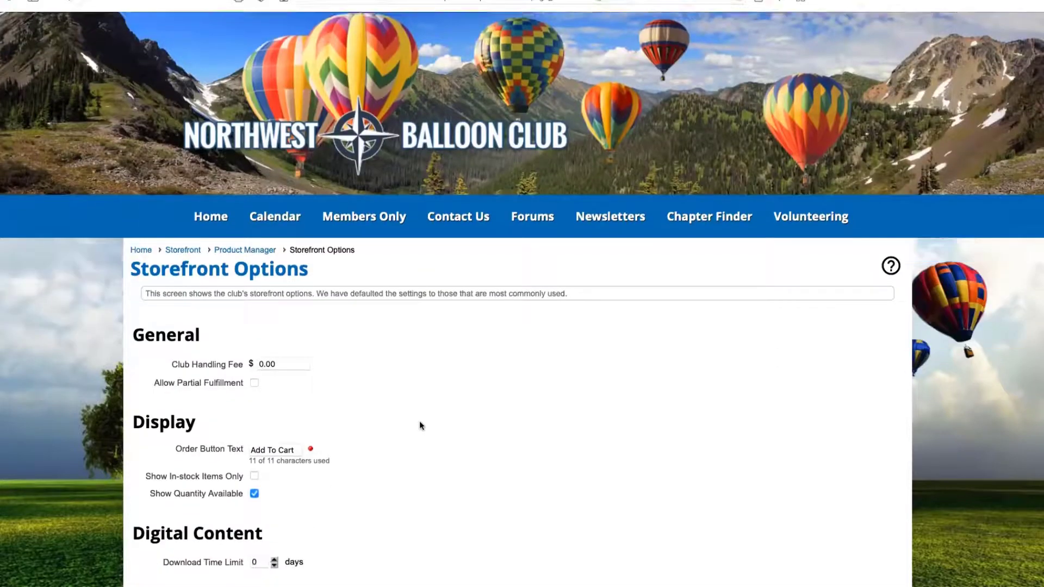
scroll(419, 419, "down", 4)
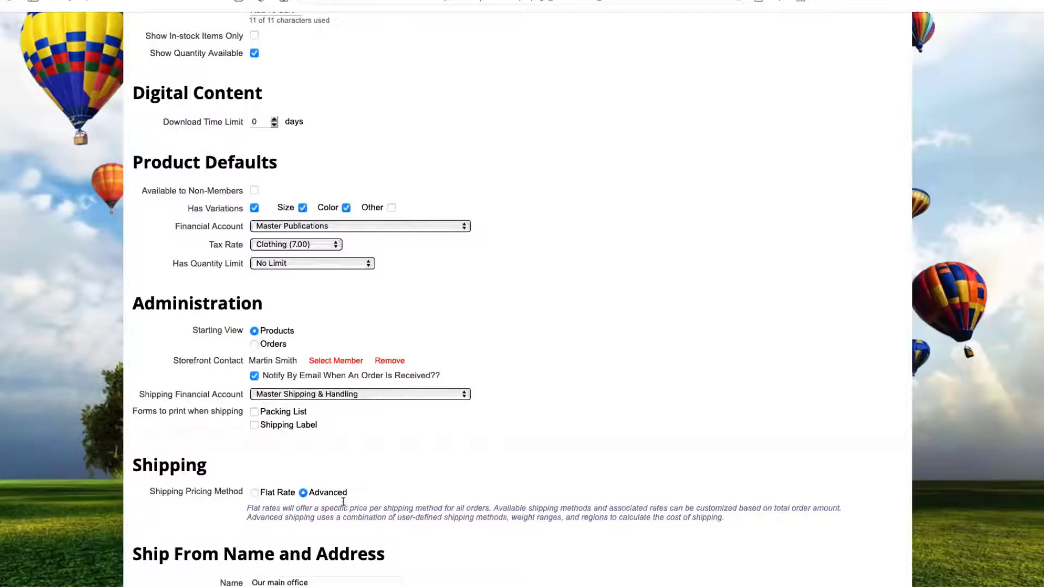
scroll(466, 459, "down", 4)
left_click(478, 535)
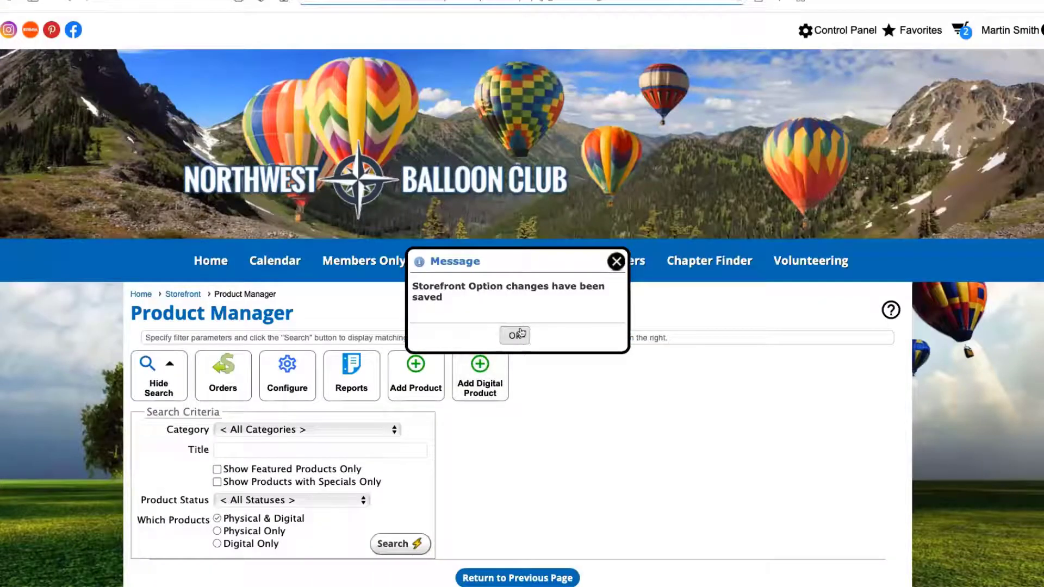
left_click(517, 333)
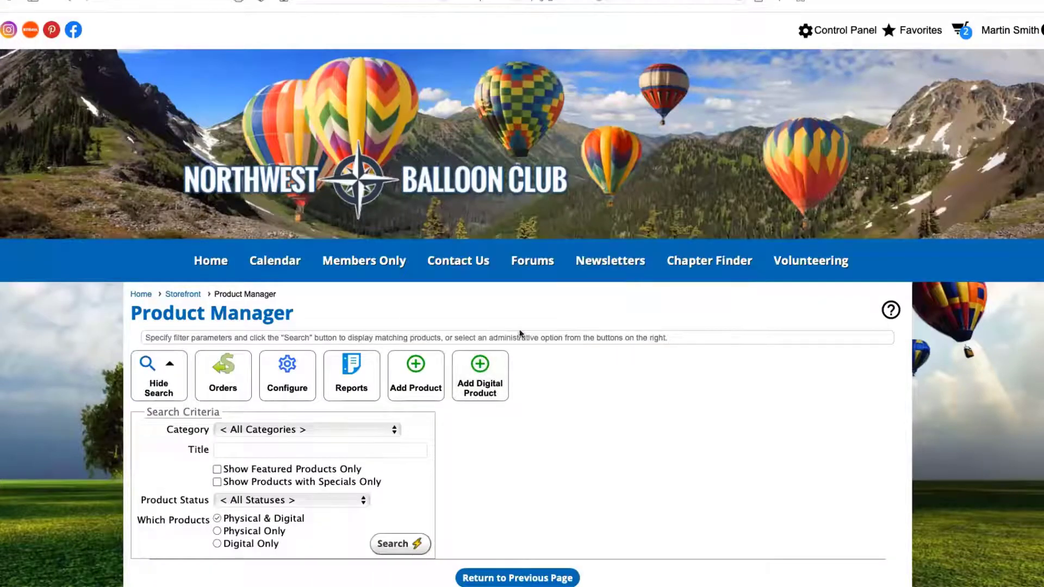
Step: Open the storefront's shipping configuration and set the weight unit of the weight ranges to Pound
left_click(288, 365)
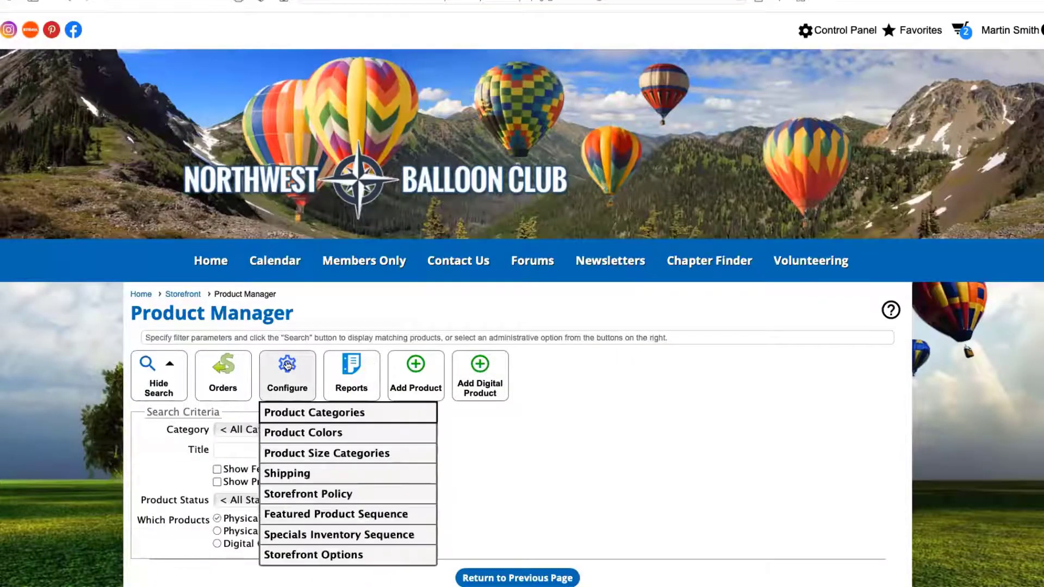
left_click(350, 475)
scroll(780, 473, "down", 1)
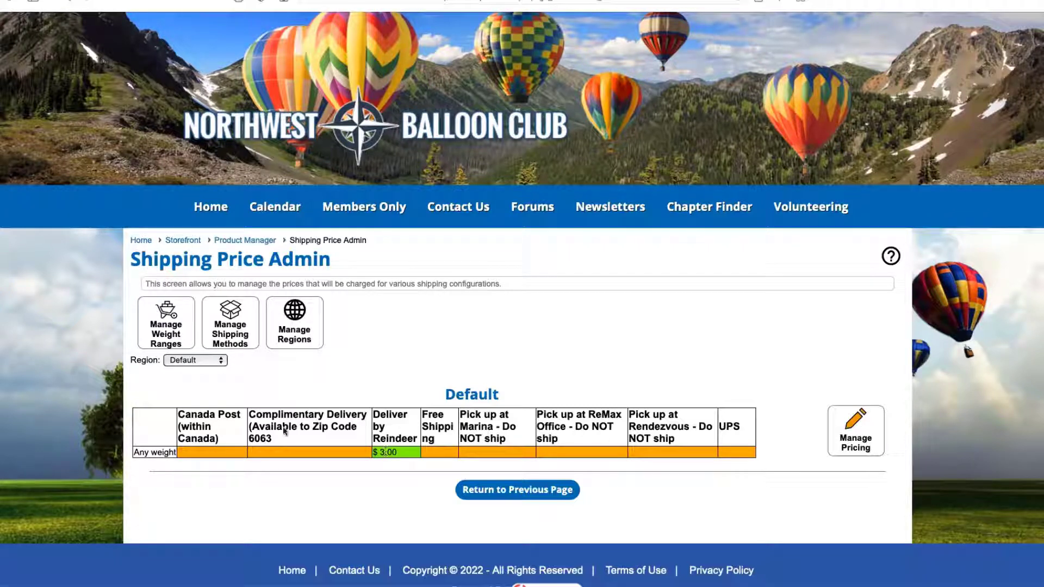
left_click(165, 325)
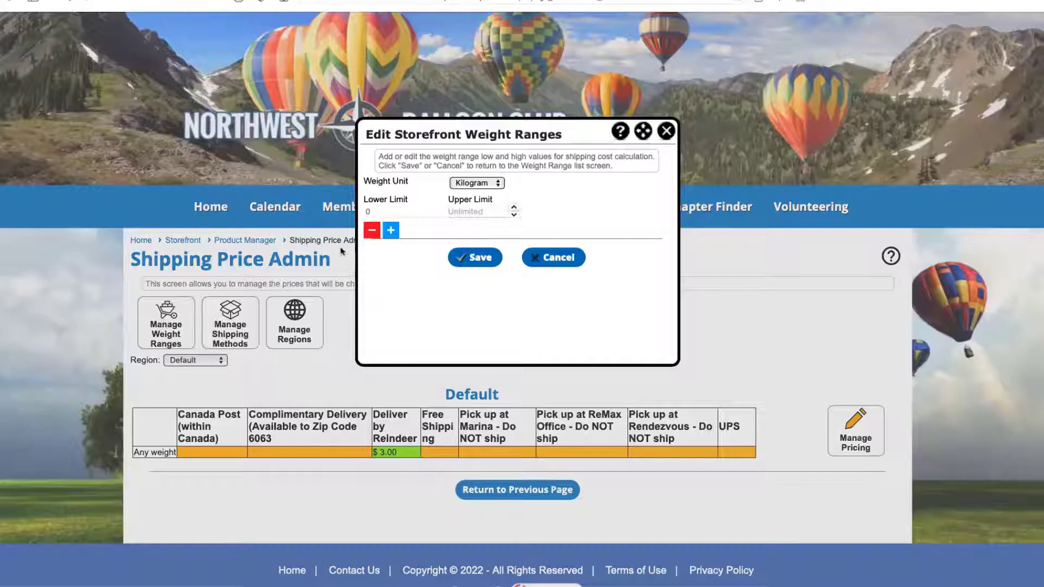
left_click(498, 185)
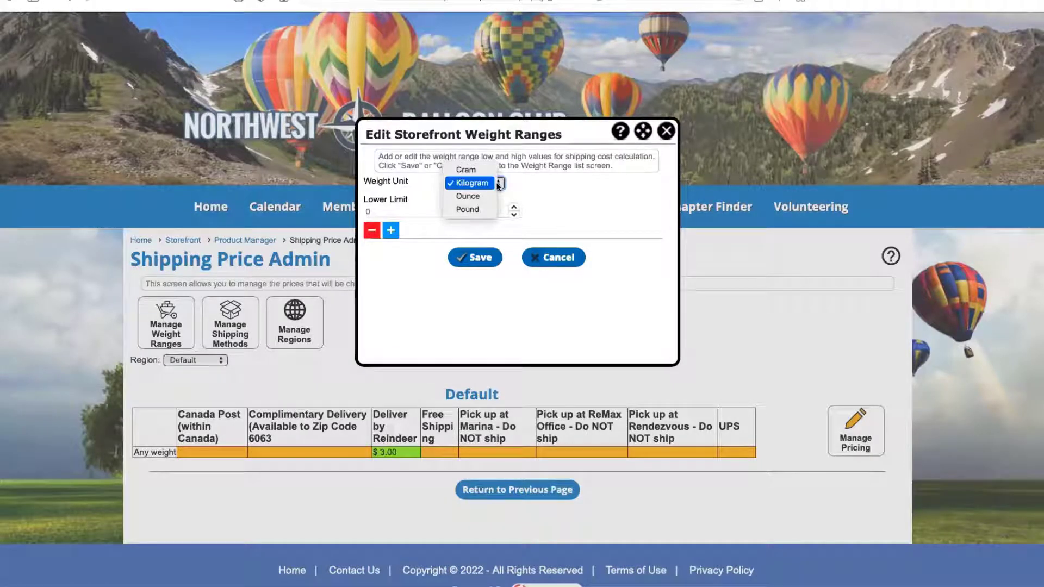
key("Escape")
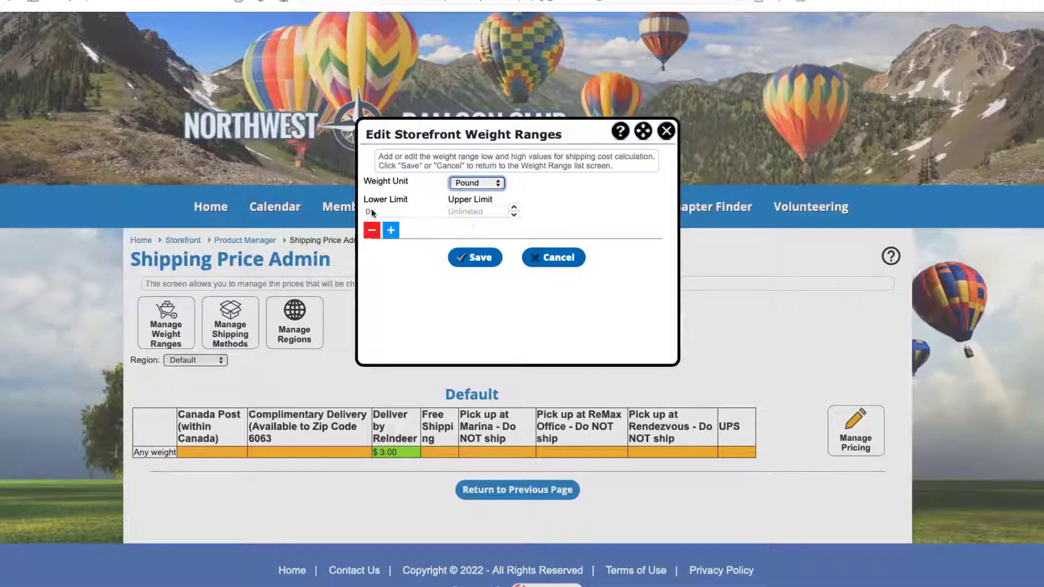
Step: Split the shipping weight ranges with upper limits of 5, 10 and 15 pounds, leaving the last range unlimited, and save them
left_click(466, 212)
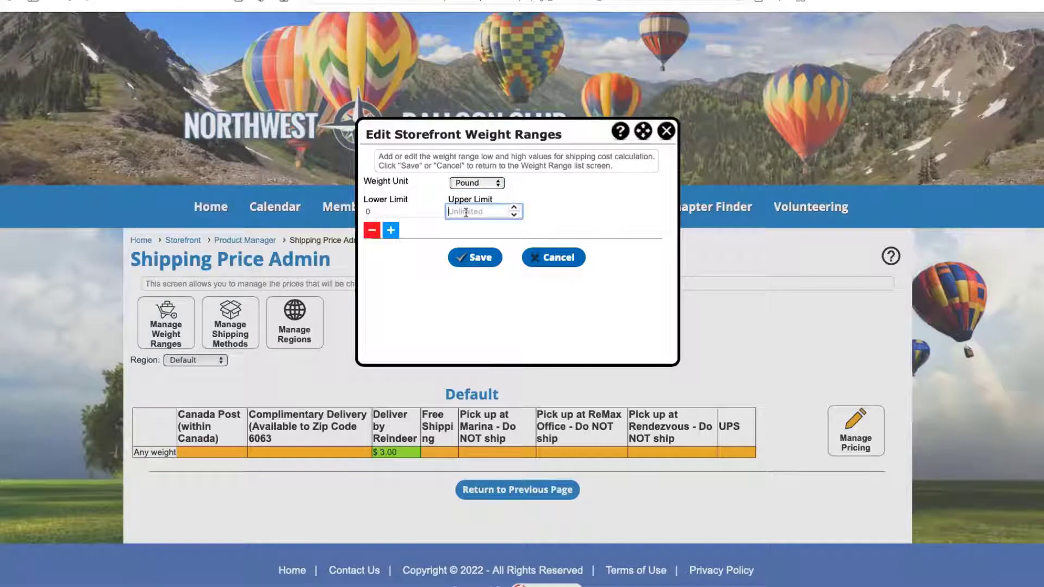
type("5")
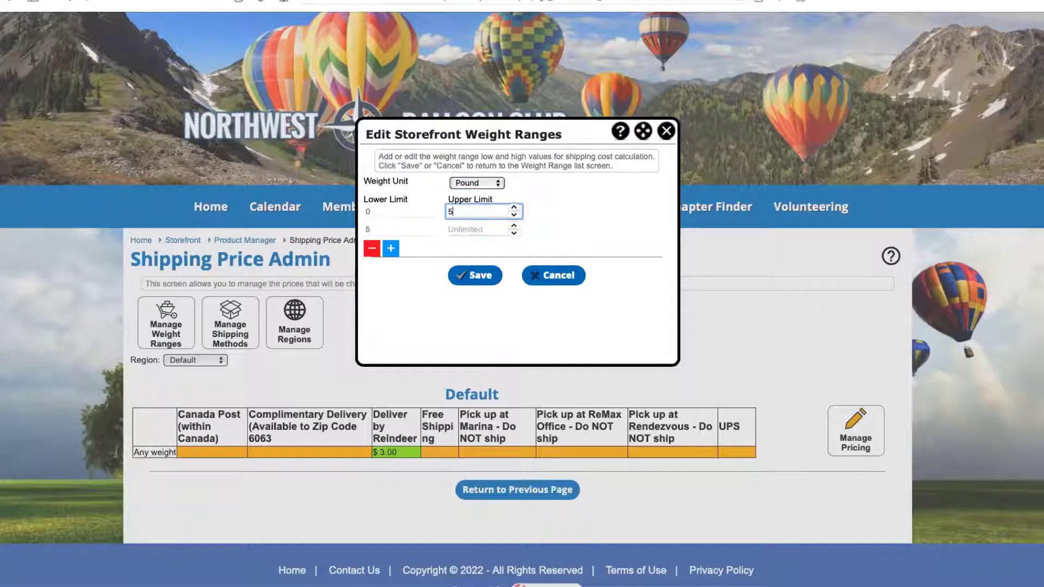
left_click(460, 230)
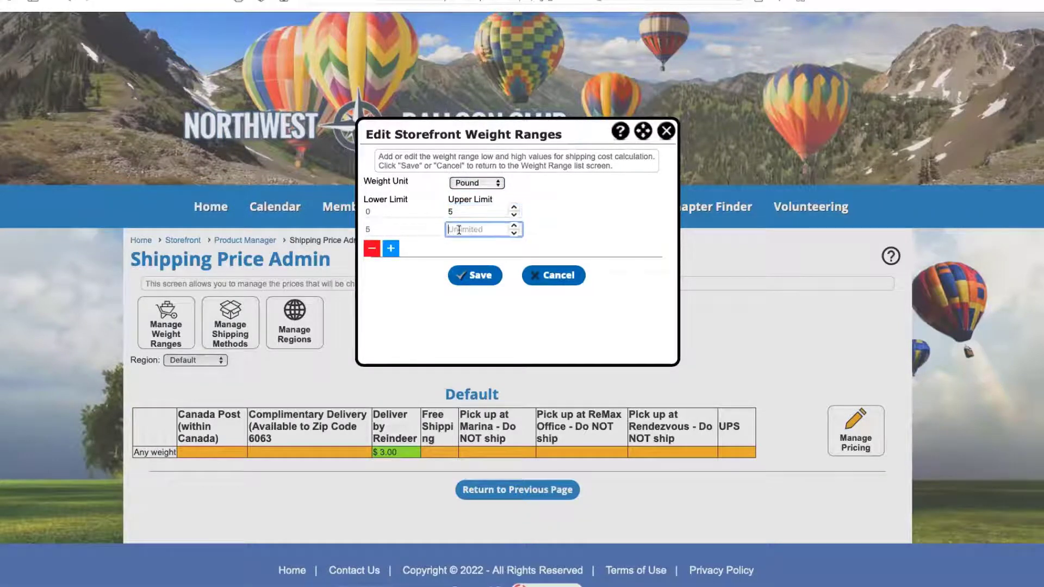
type("110")
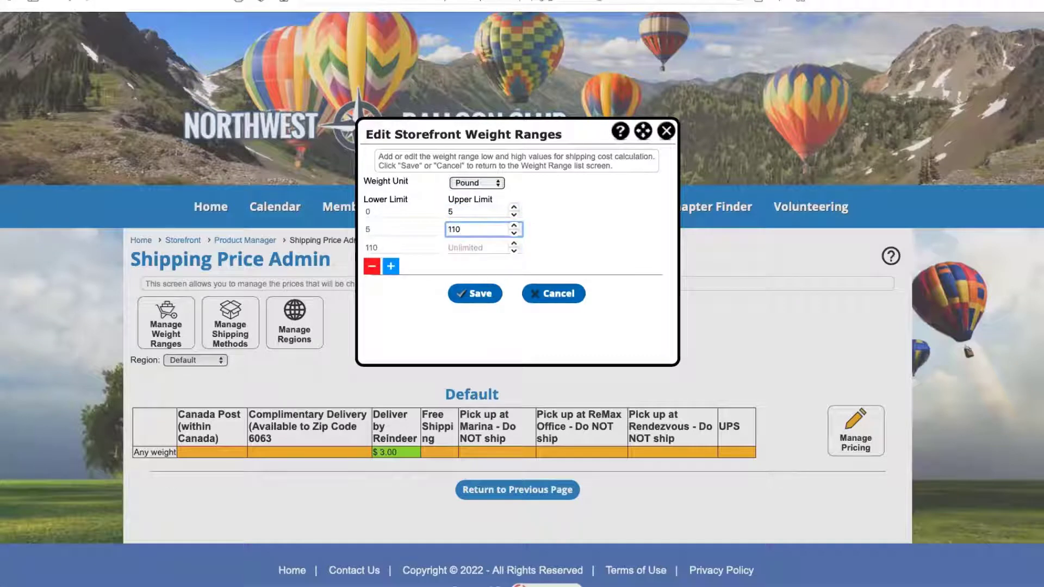
key("BackSpace")
key("BackSpace")
type("0")
left_click(455, 247)
type("115")
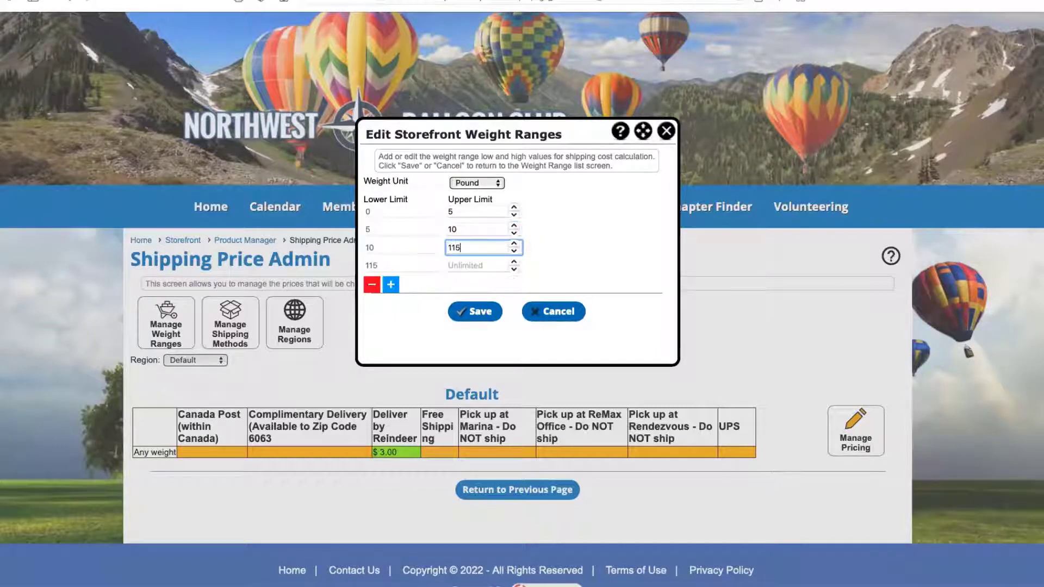
key("BackSpace")
type("5")
left_click(480, 314)
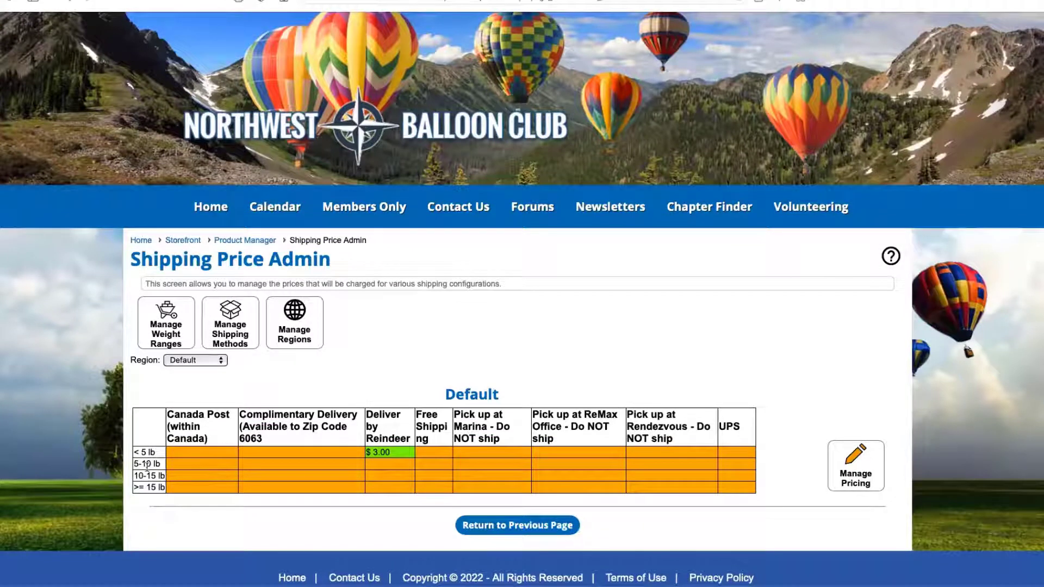
Step: Review the shipping methods list and the form for adding a method, then return to the shipping price page without adding one
left_click(230, 333)
scroll(566, 431, "down", 3)
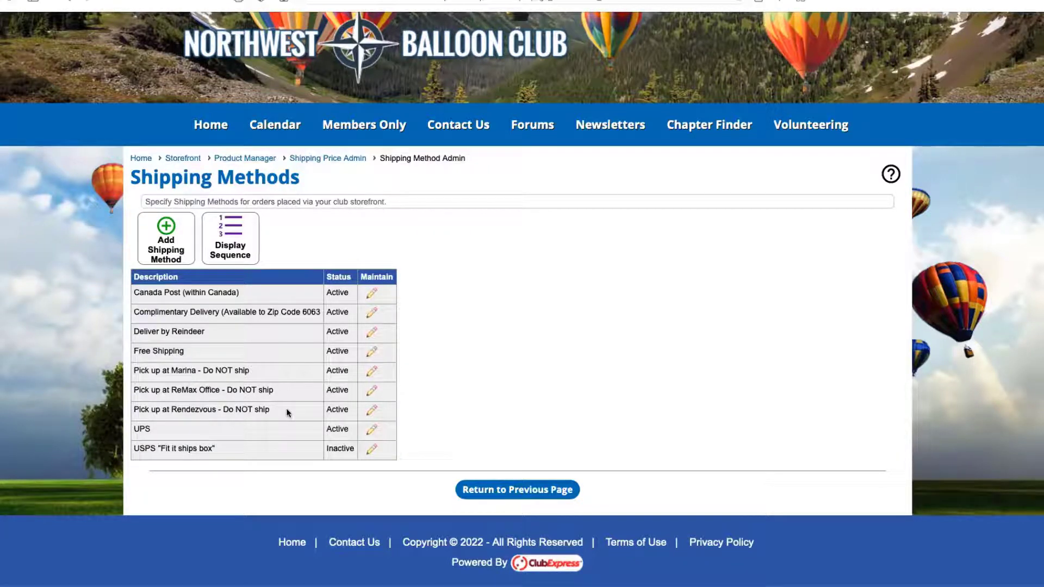
left_click(165, 240)
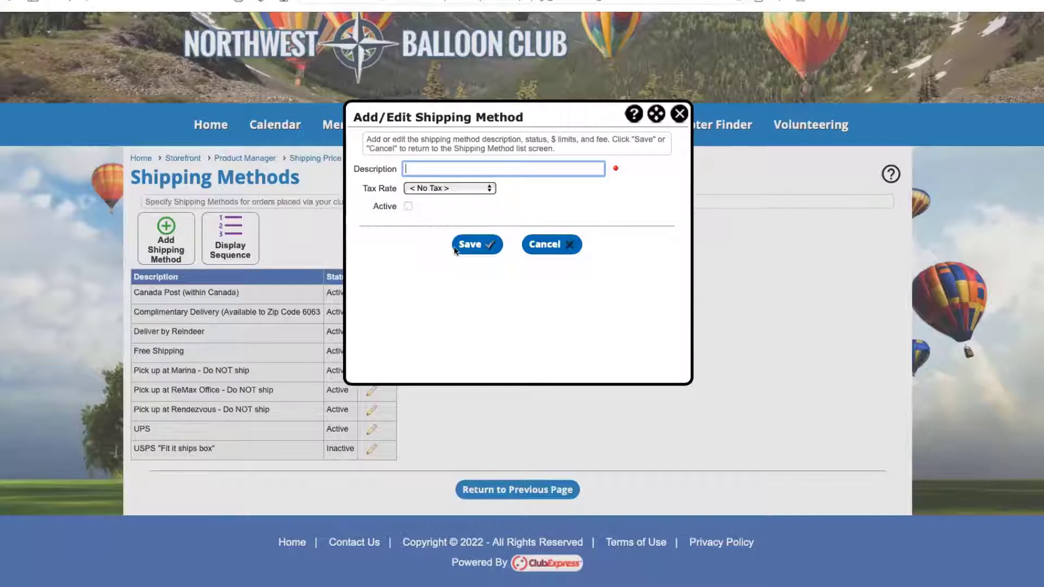
left_click(546, 244)
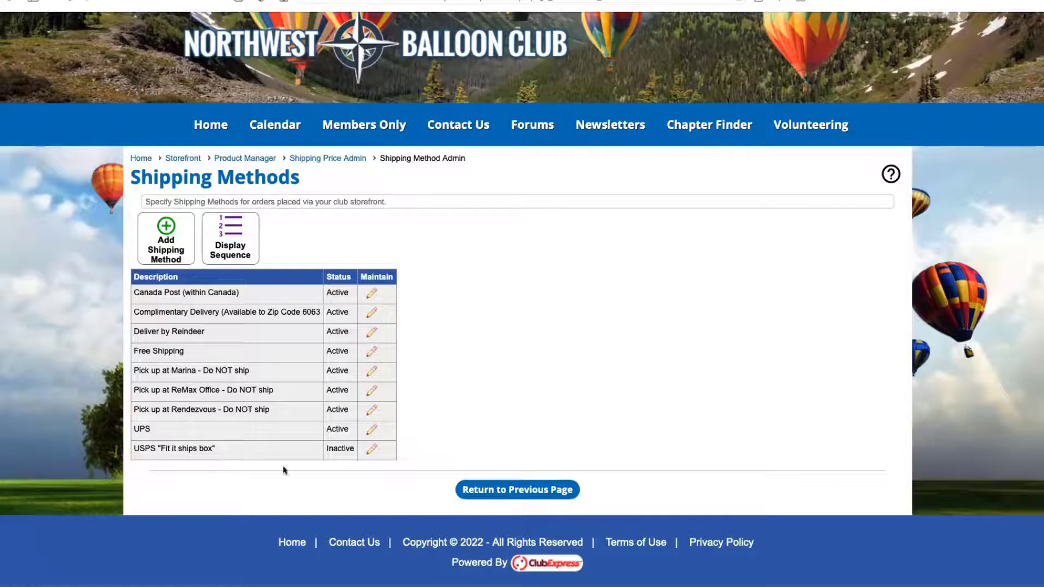
left_click(514, 490)
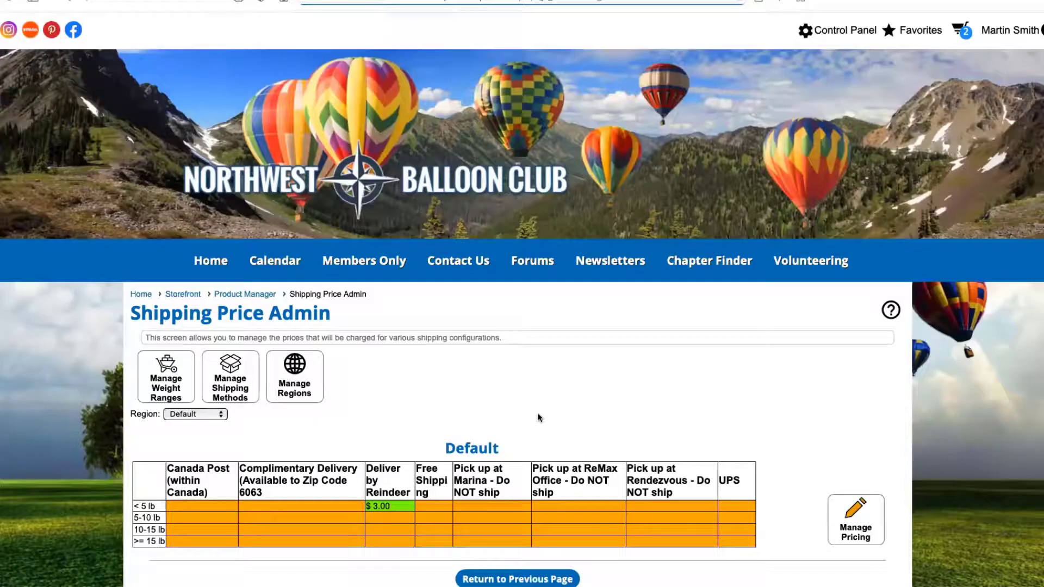
Step: Open the shipping regions and start a new region named Northeast Region
left_click(298, 370)
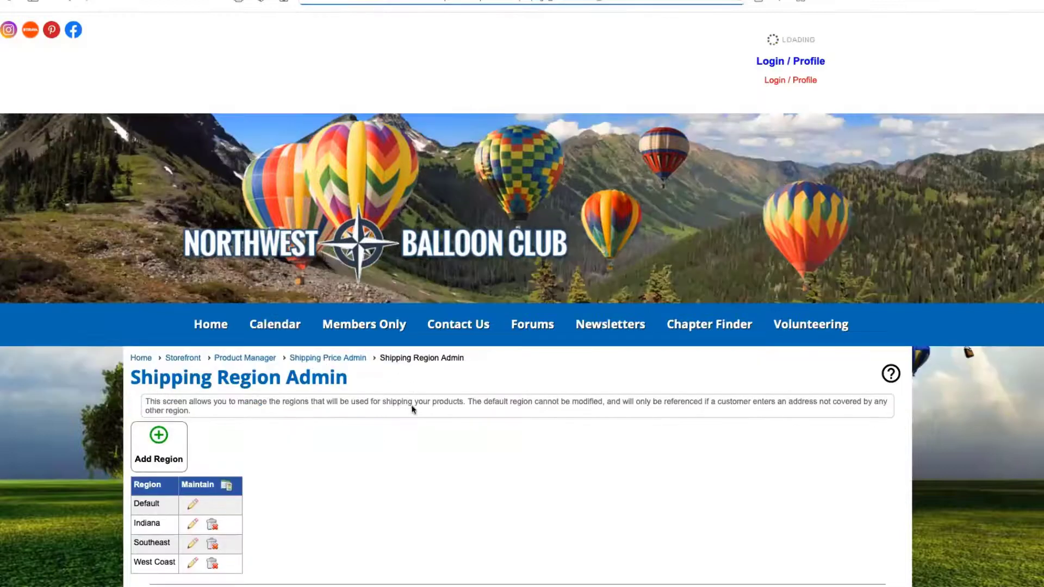
scroll(428, 390, "down", 3)
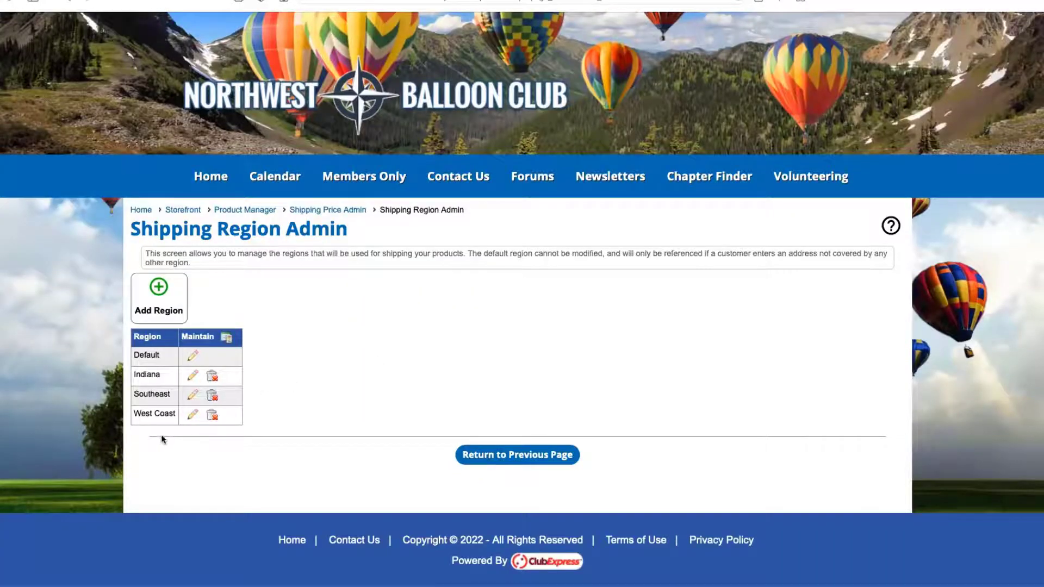
left_click(158, 288)
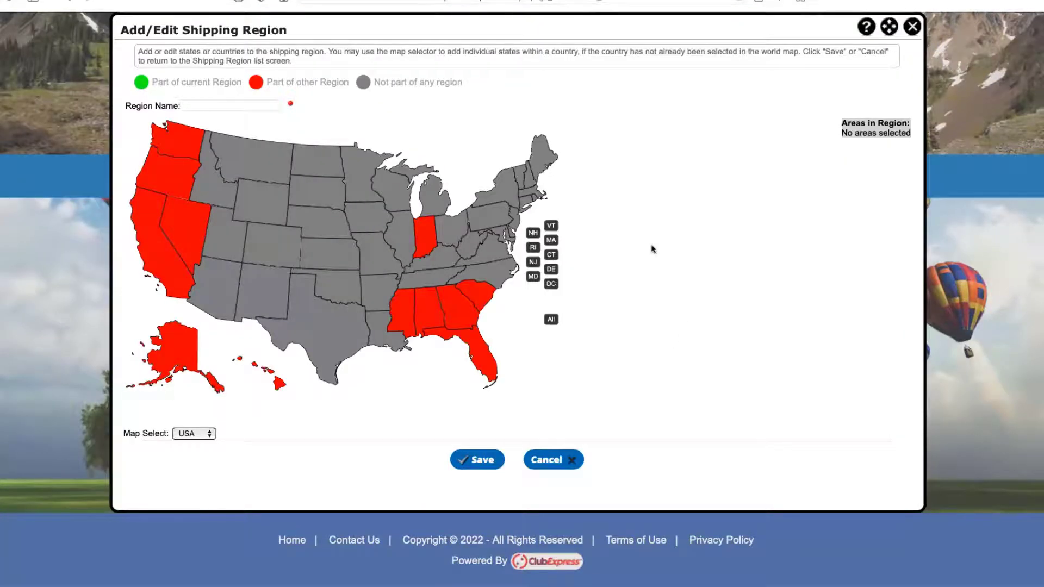
left_click(237, 108)
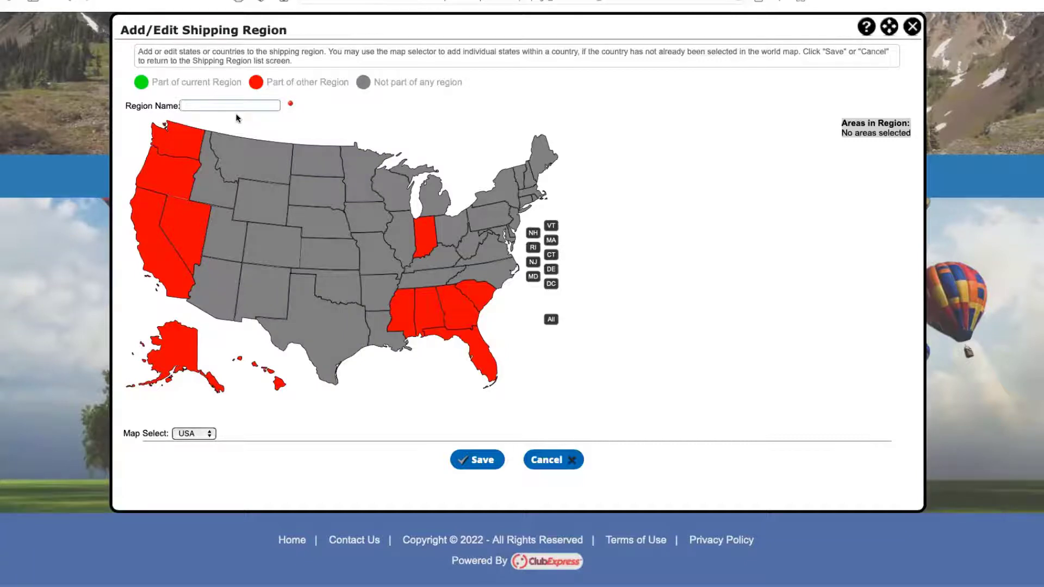
type("Northeast Region")
Step: Assign Maine, New Hampshire, Vermont, New York, Massachusetts, Rhode Island, Connecticut, New Jersey and Pennsylvania to the Northeast Region and save it
left_click(541, 155)
left_click(524, 181)
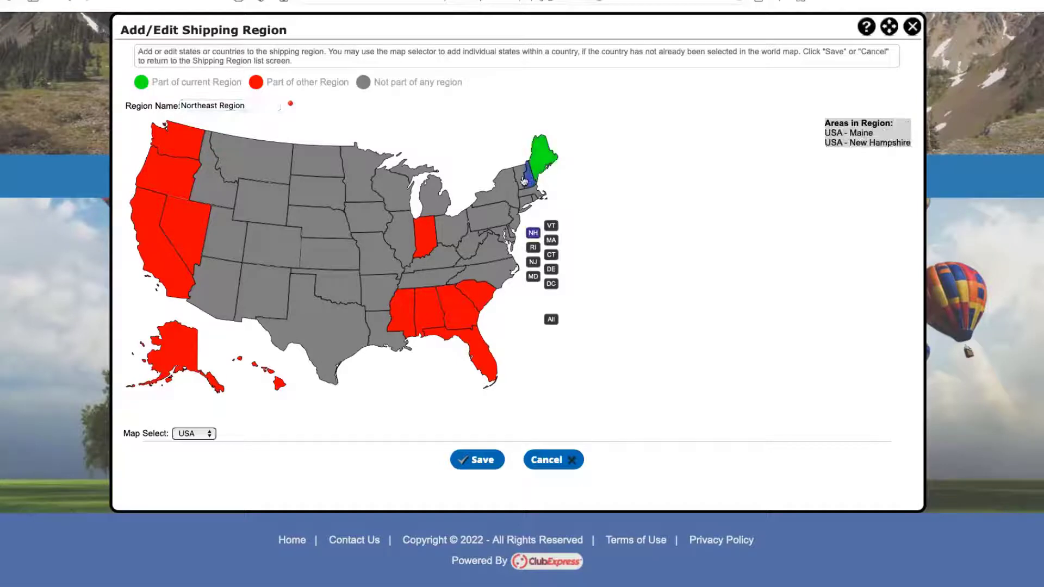
left_click(518, 173)
left_click(499, 185)
left_click(535, 197)
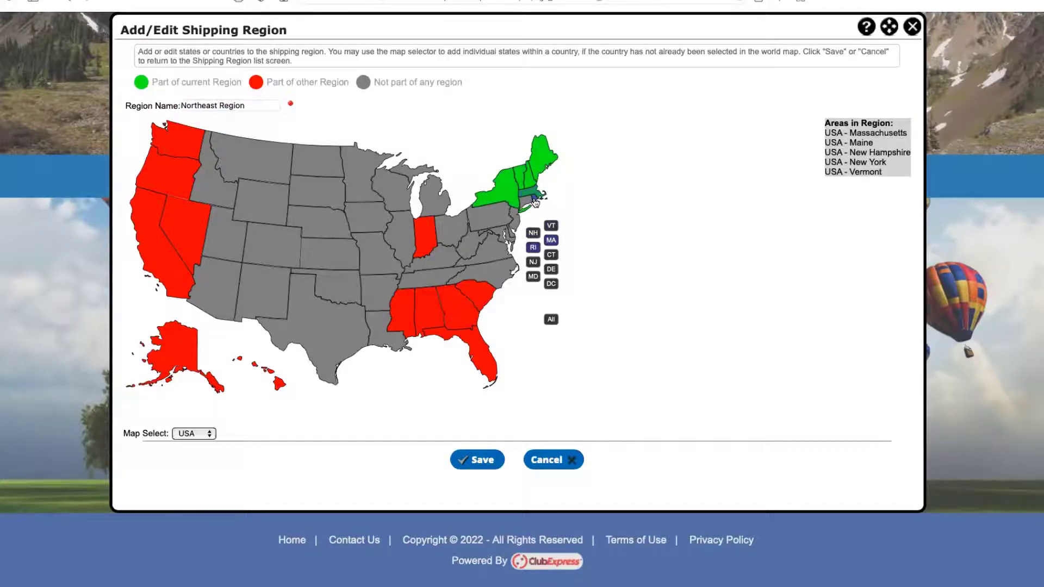
left_click(536, 202)
left_click(524, 202)
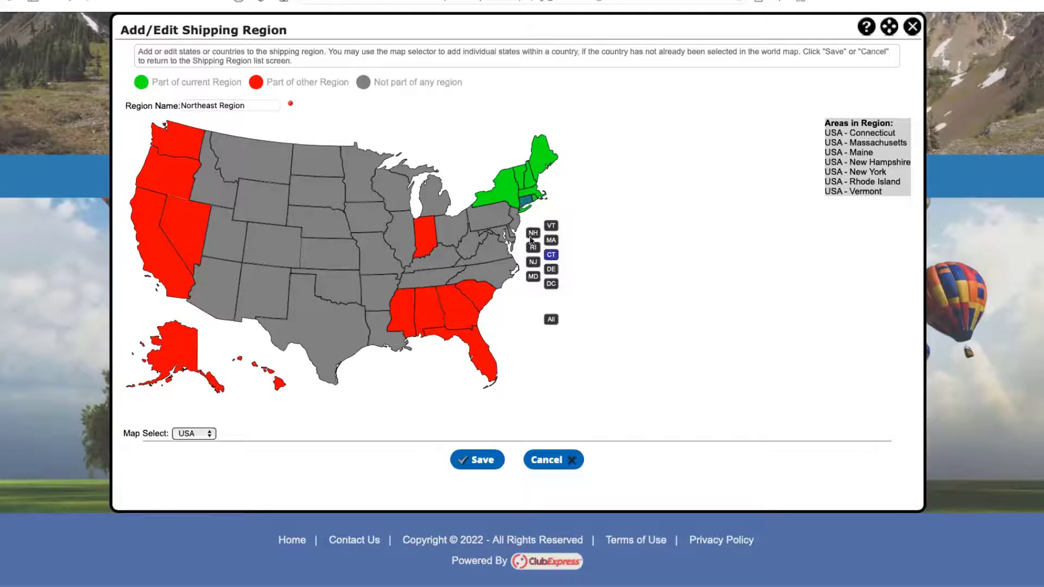
left_click(515, 219)
left_click(496, 219)
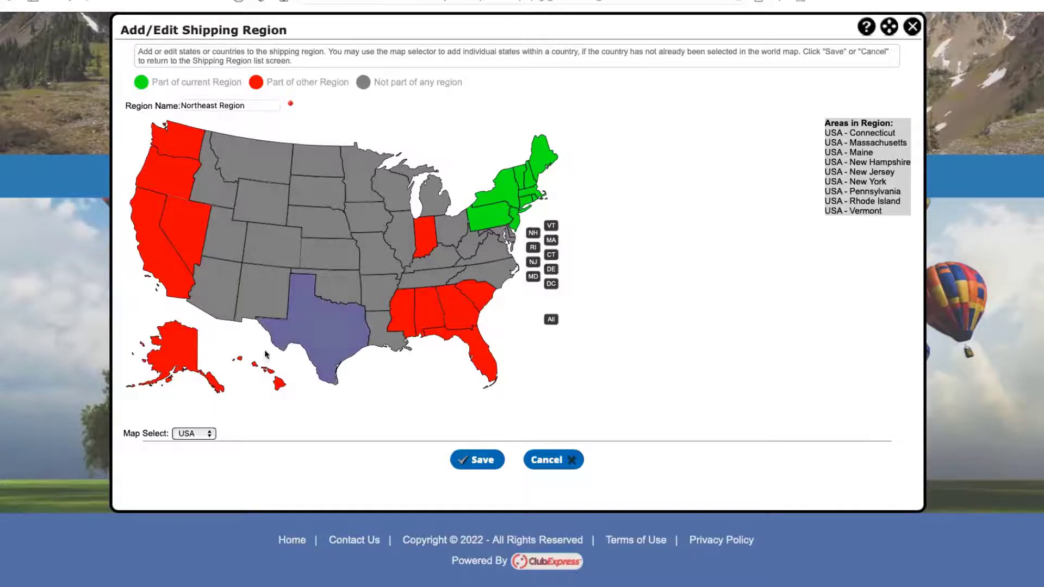
left_click(475, 459)
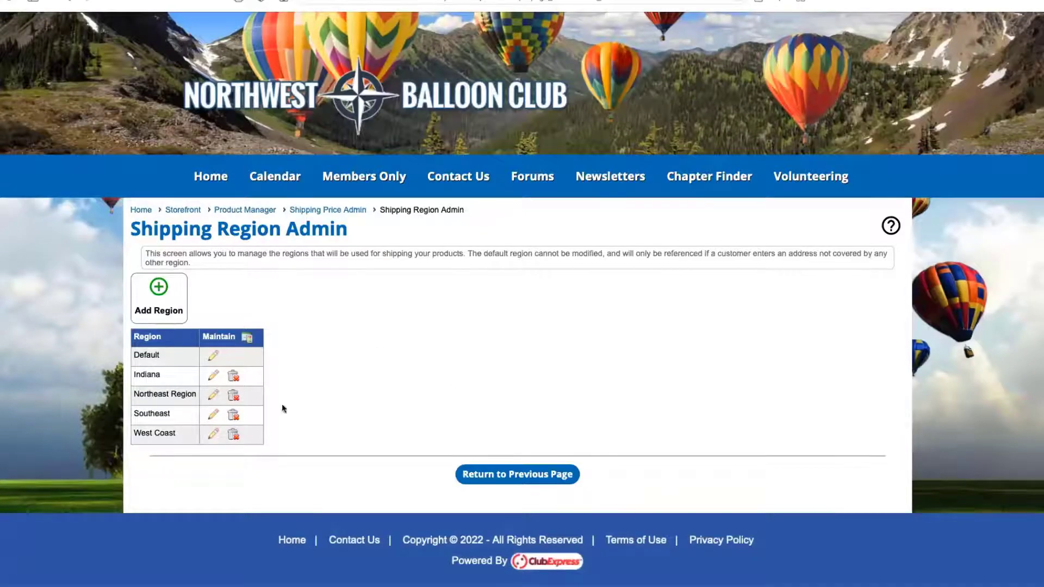
Step: Start another shipping region named Oceana and switch its area map to World
left_click(168, 294)
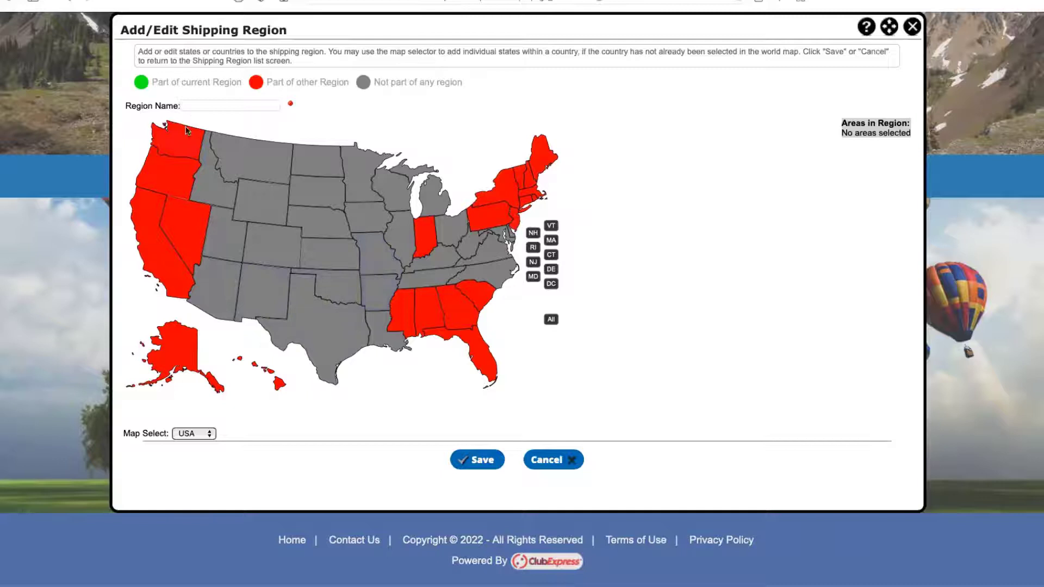
left_click(197, 105)
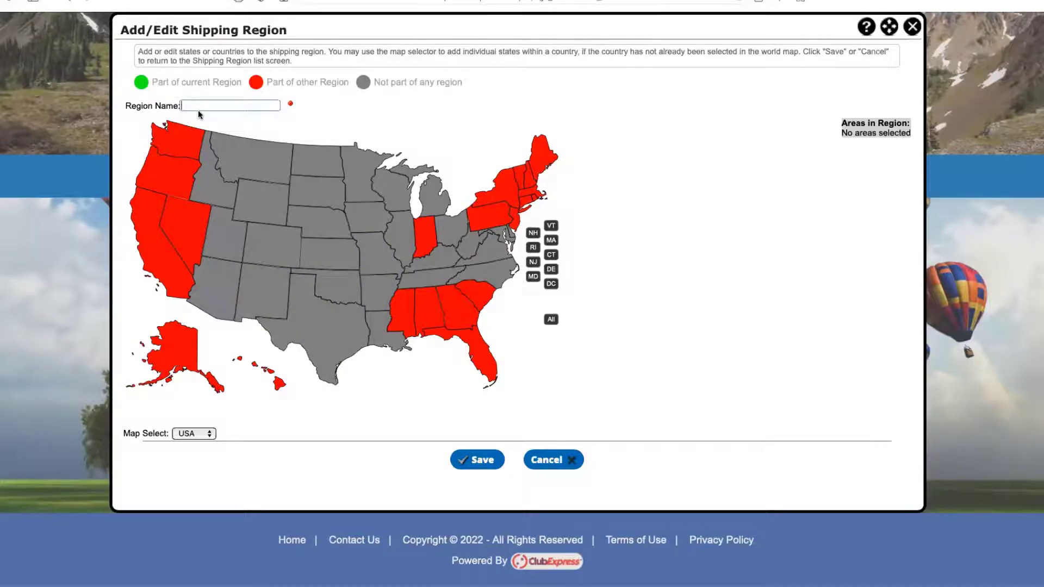
type("Oceana")
left_click(209, 436)
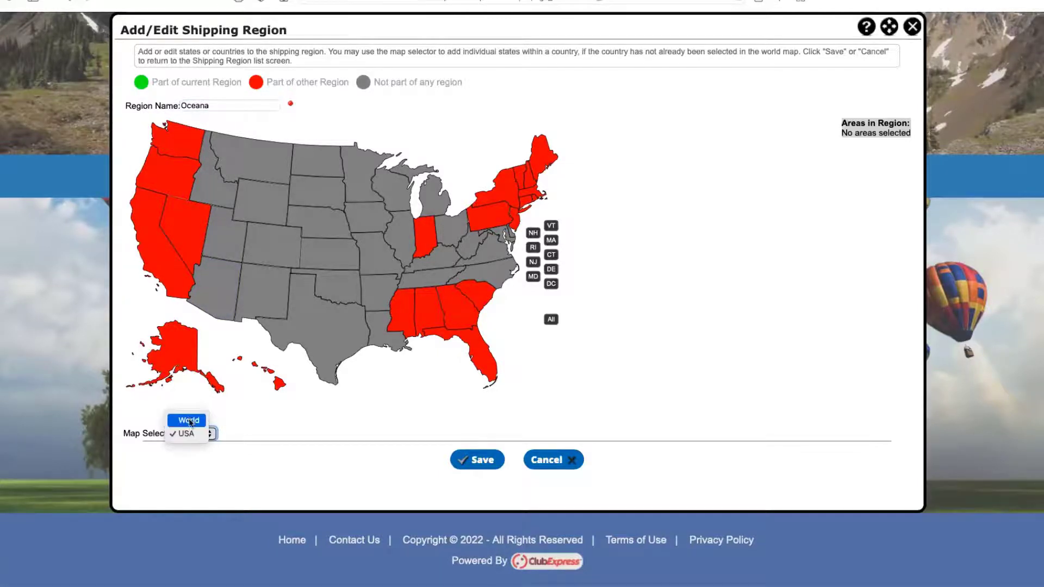
left_click(188, 420)
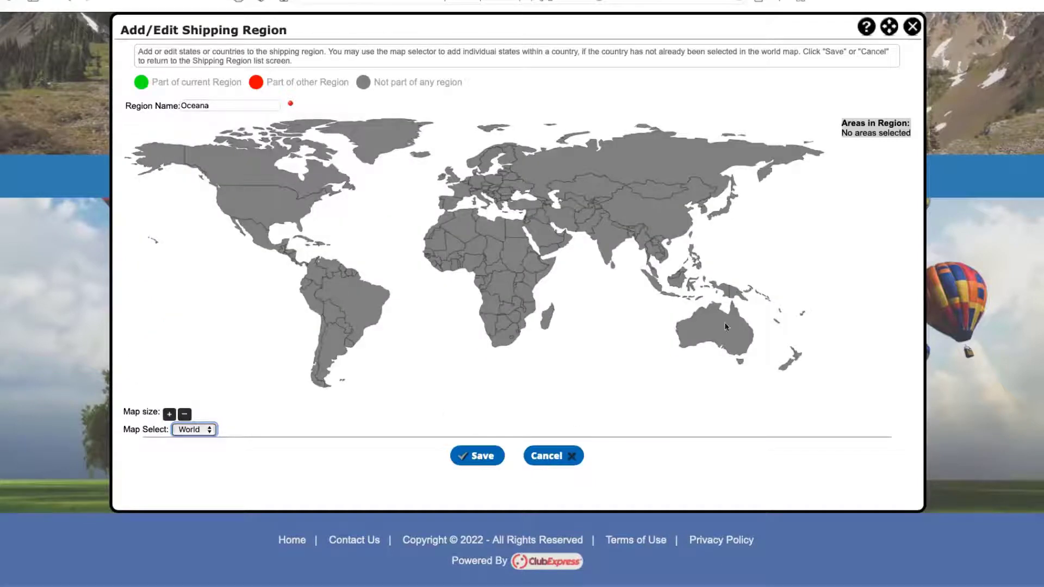
Step: Assign Australia, New Zealand, Papua New Guinea, Indonesia, Malaysia, Philippines and Fiji to the Oceana region, save it, and return to the shipping price page
left_click(725, 326)
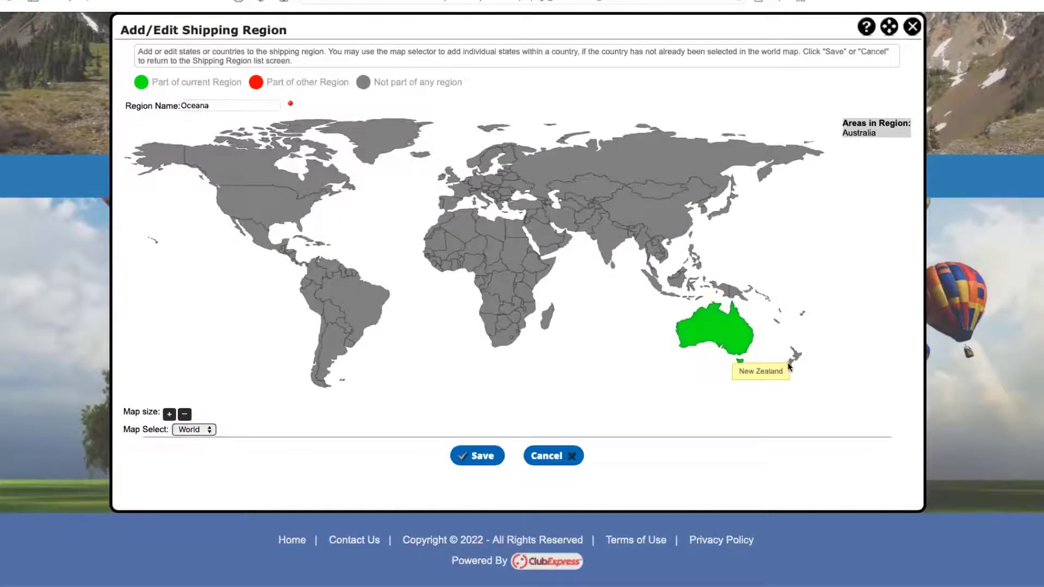
left_click(796, 354)
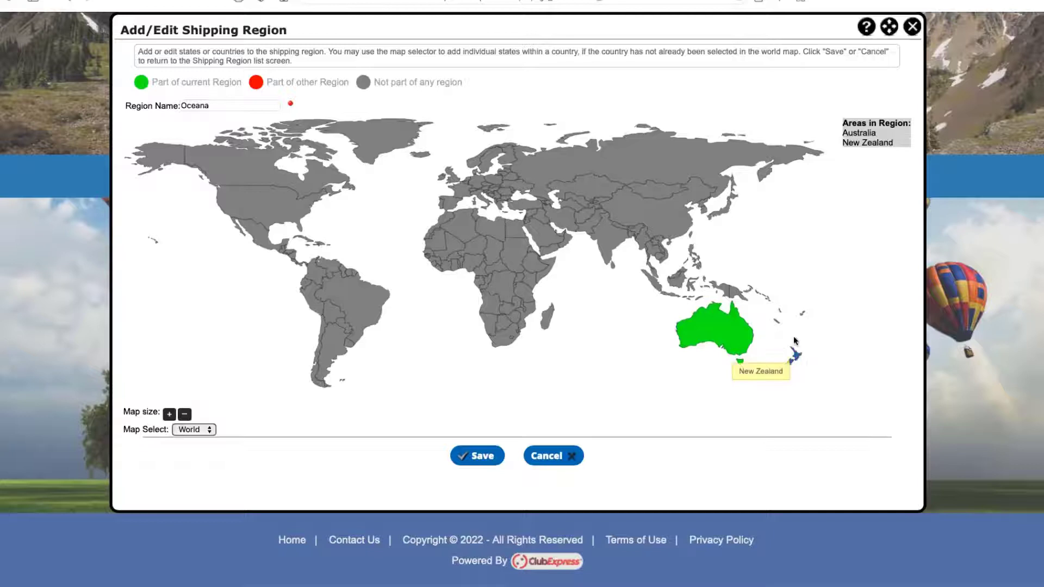
left_click(737, 293)
left_click(686, 307)
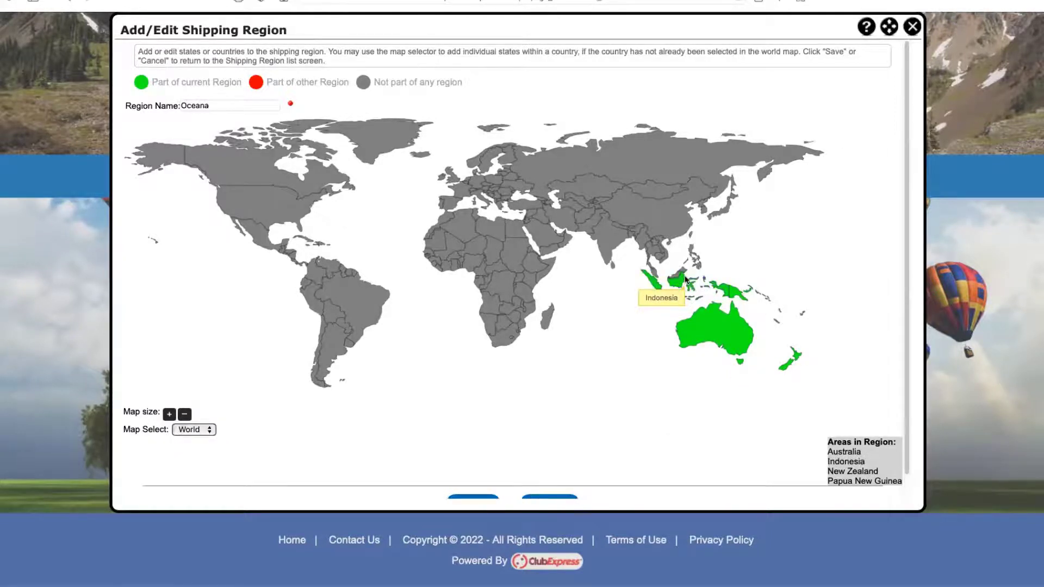
left_click(684, 276)
left_click(697, 267)
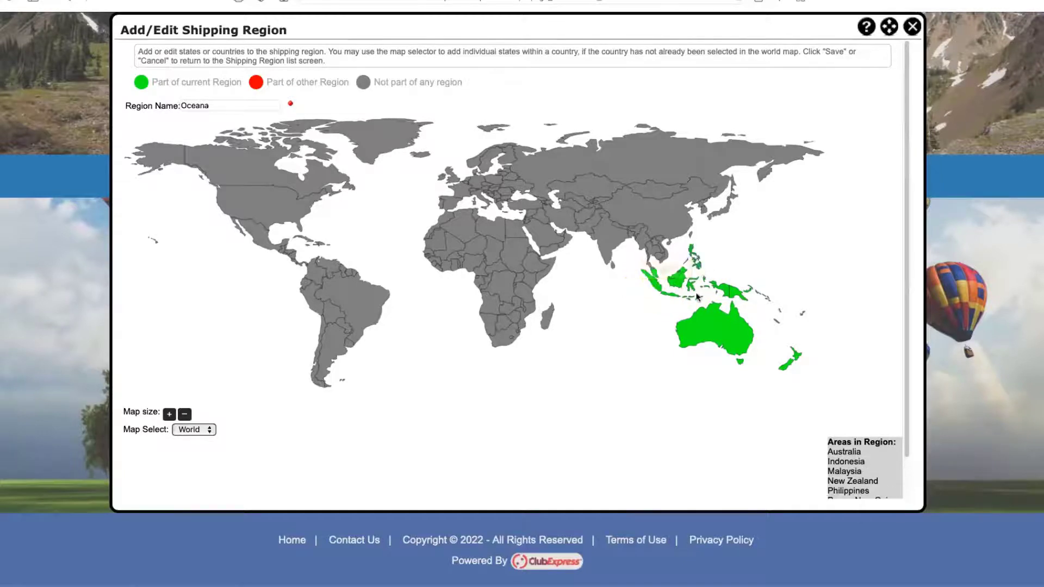
left_click(803, 314)
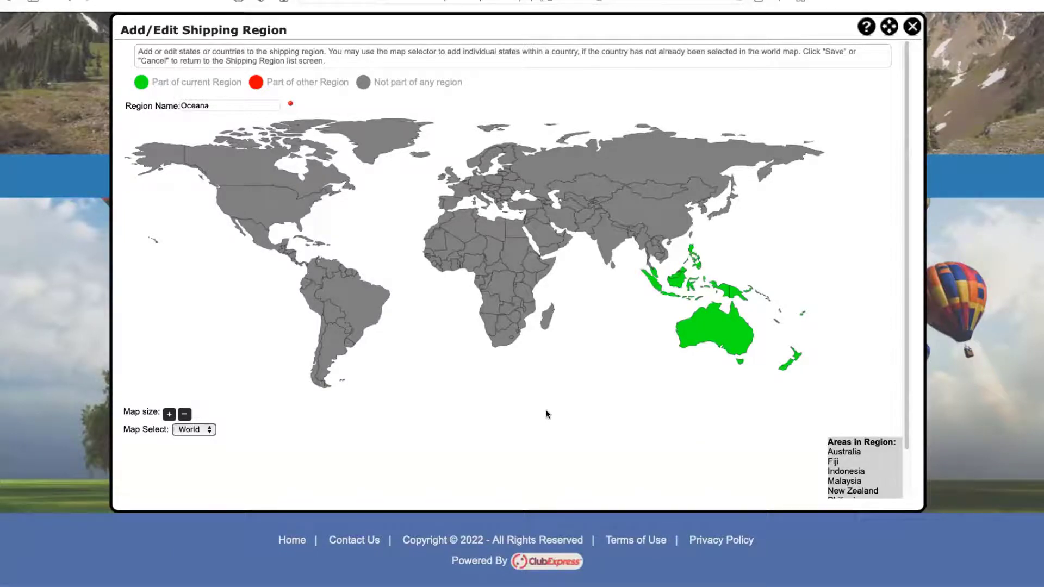
scroll(548, 415, "down", 2)
left_click(478, 481)
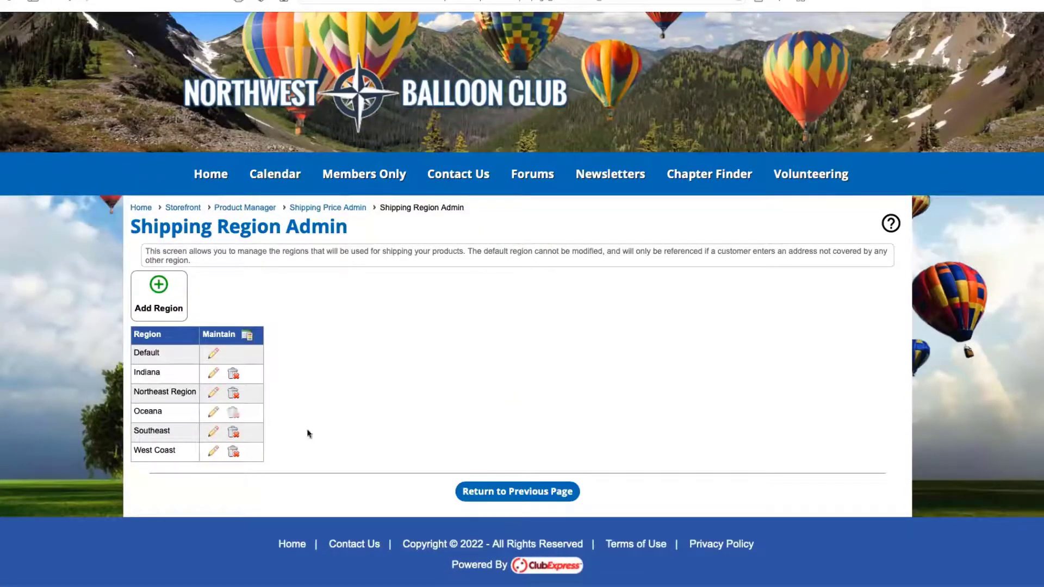
left_click(526, 492)
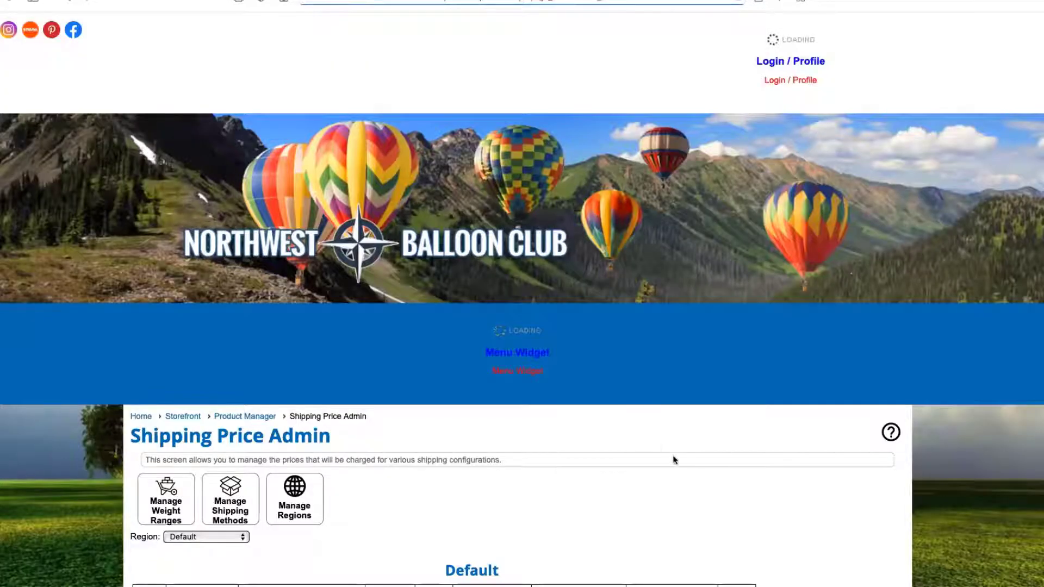
Step: Show the shipping prices for the Oceana region and open them for editing
scroll(639, 405, "down", 1)
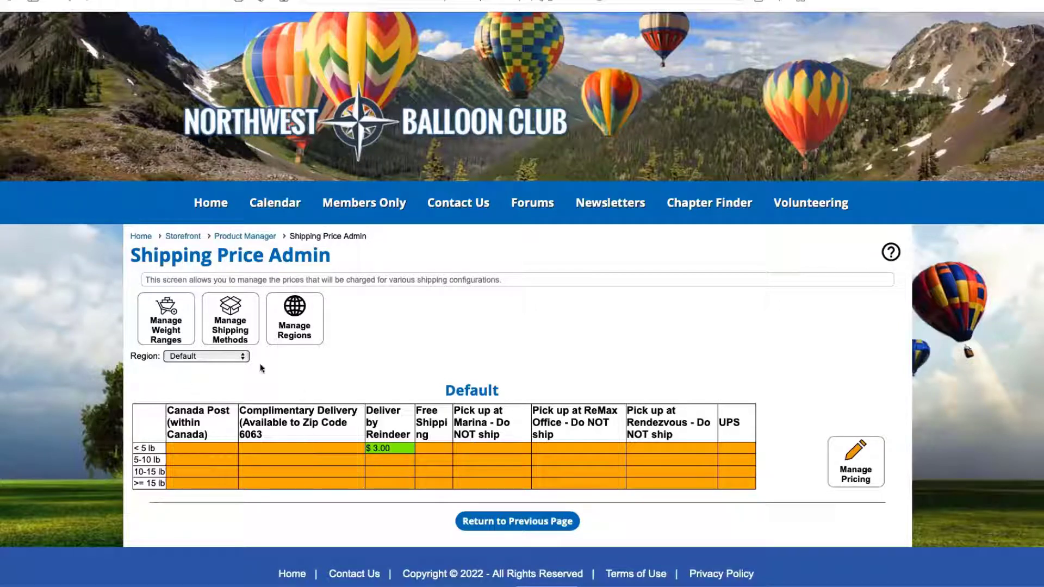
left_click(243, 356)
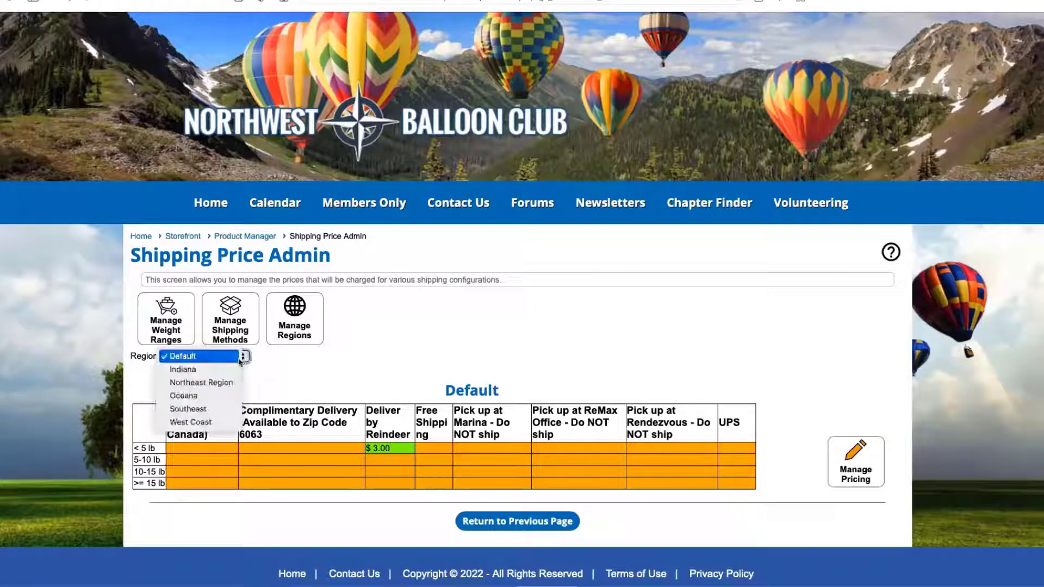
left_click(210, 395)
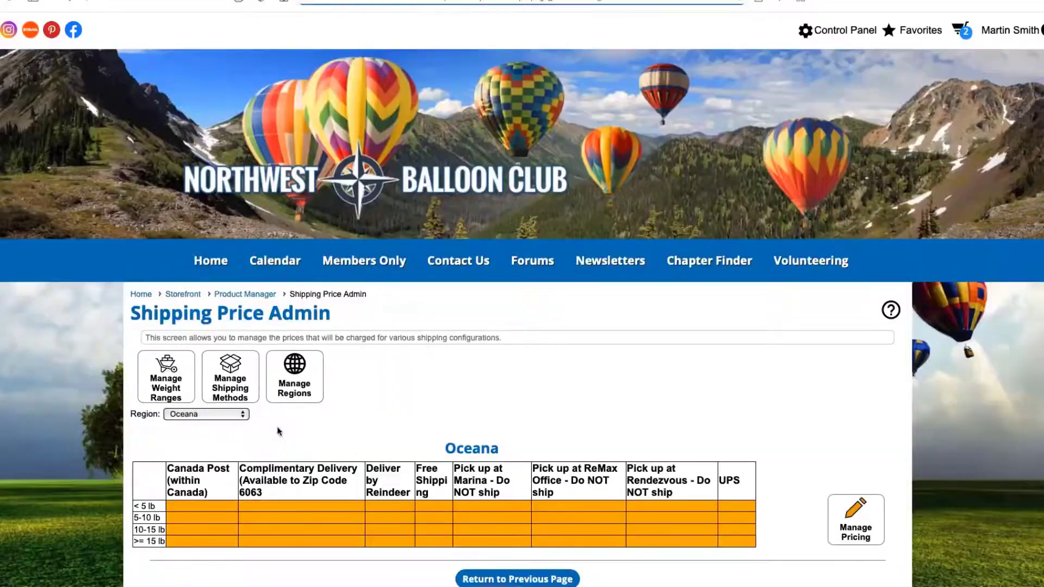
left_click(864, 521)
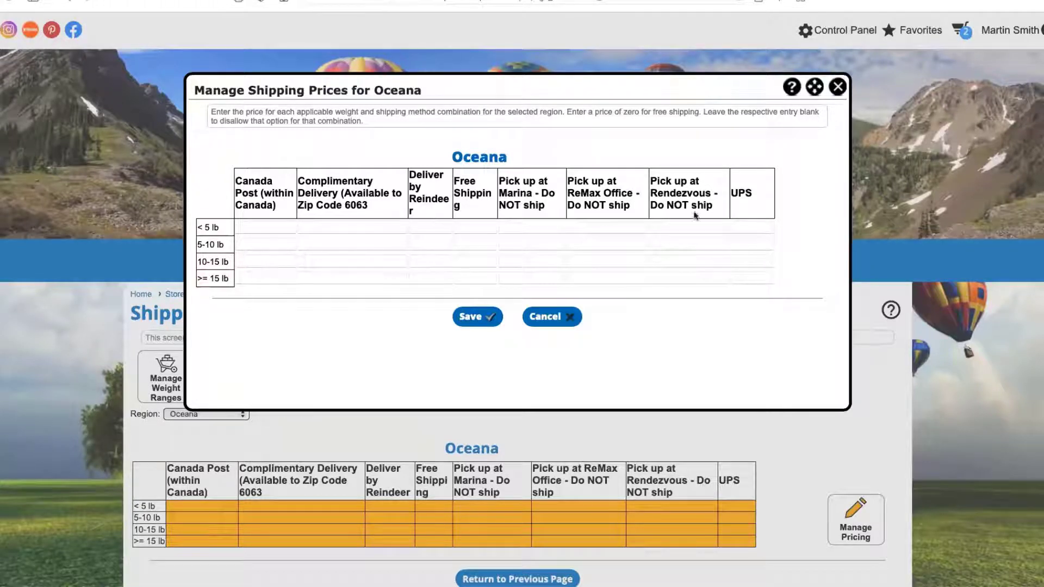
Step: Set Oceana's UPS prices to 10 for < 5 lb, 20 for 5-10 lb, 30 for 10-15 lb and 40 for >= 15 lb, and save
left_click(760, 229)
type("10")
left_click(743, 243)
type("20")
left_click(739, 264)
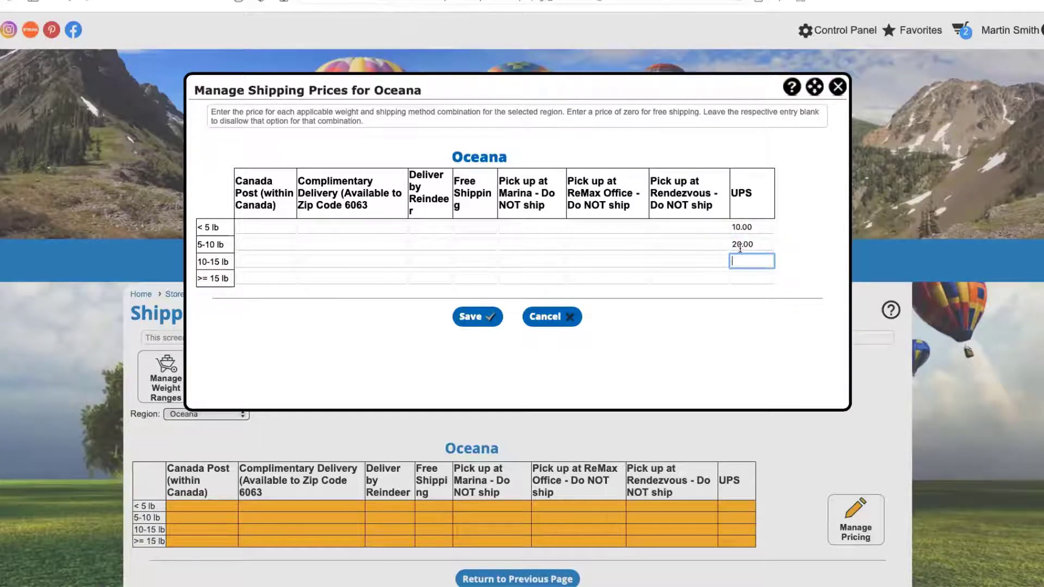
type("30")
left_click(743, 278)
type("40")
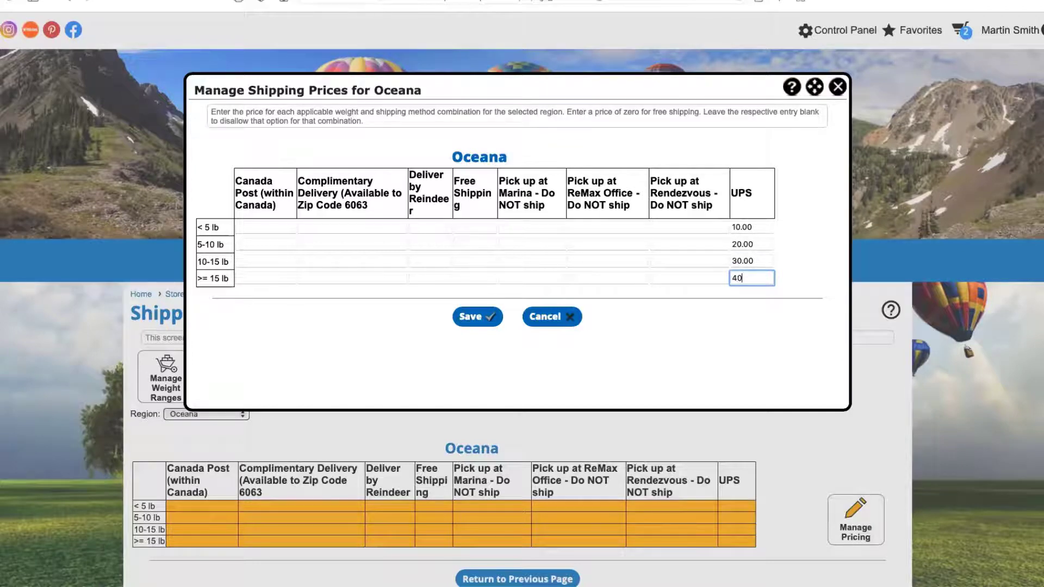
left_click(731, 307)
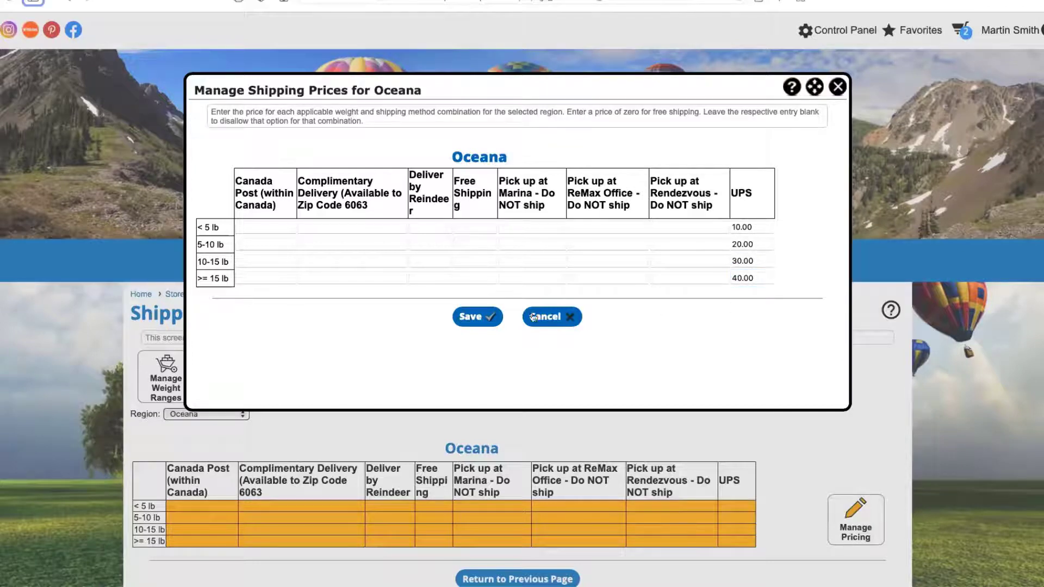
left_click(474, 316)
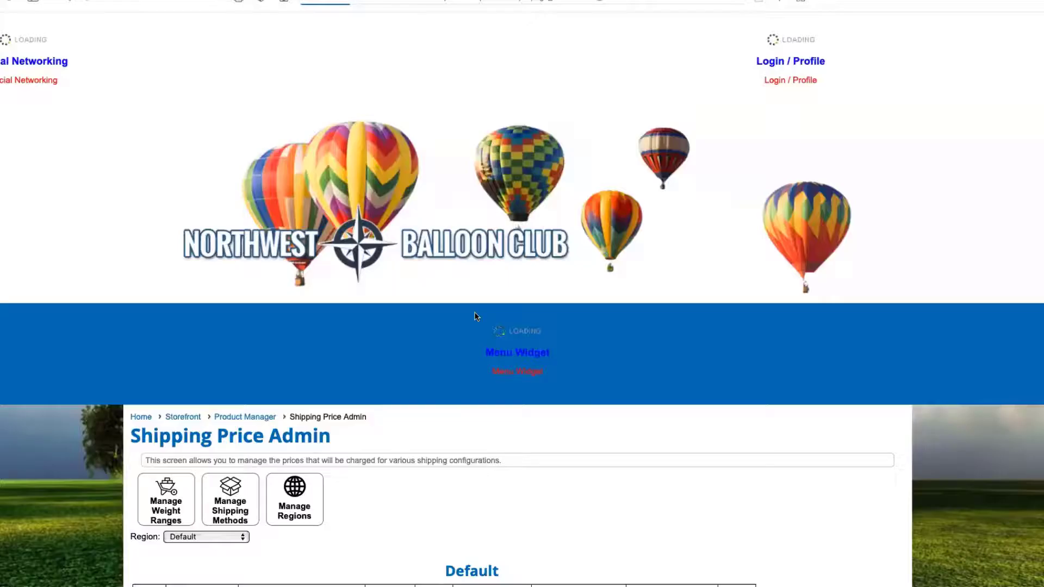
Step: Display the Oceana region's shipping prices again to review them, and return to the Product Manager
scroll(598, 366, "down", 3)
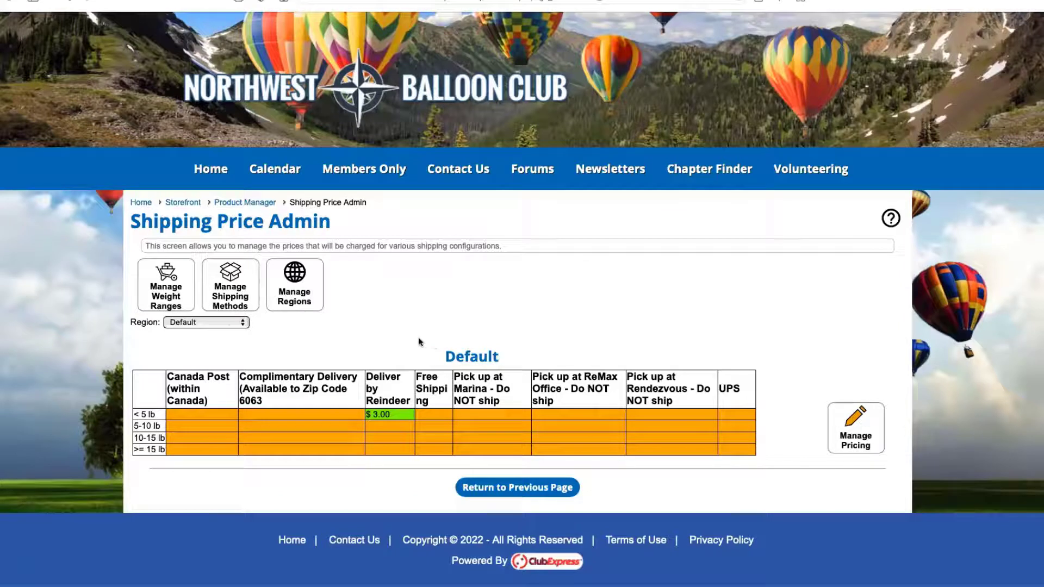
left_click(212, 324)
left_click(196, 362)
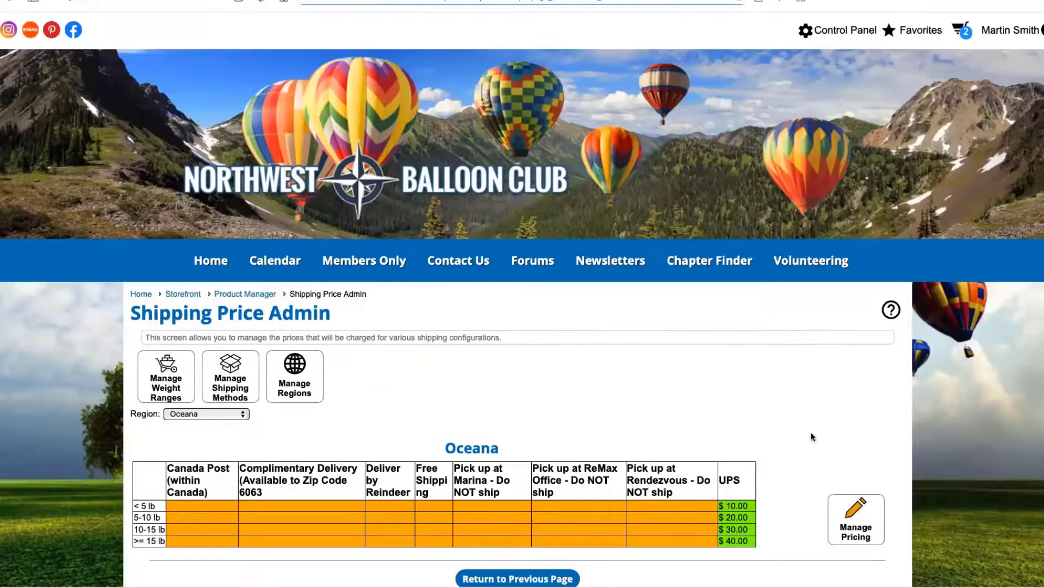
scroll(810, 436, "down", 1)
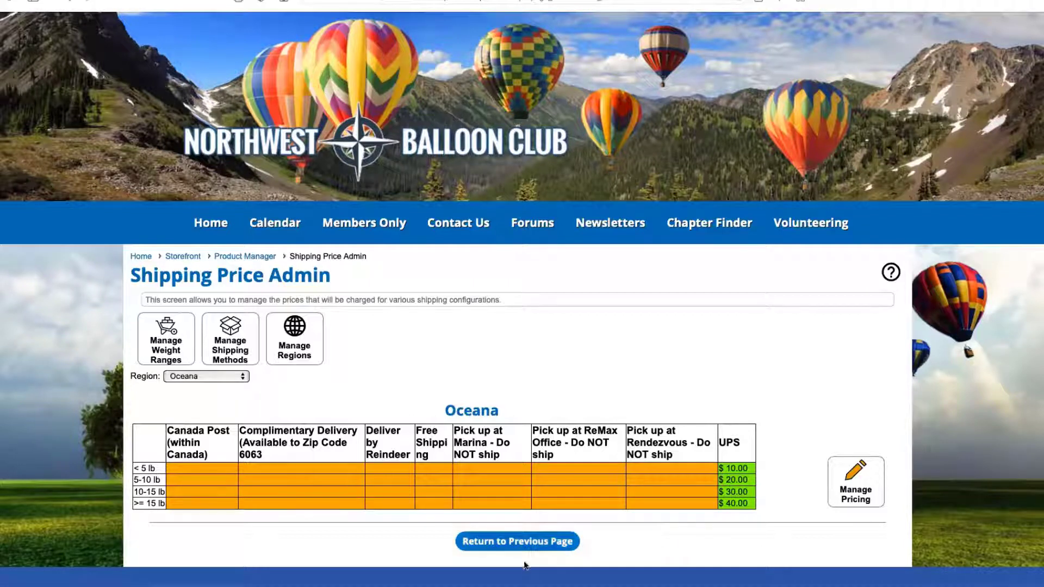
left_click(519, 540)
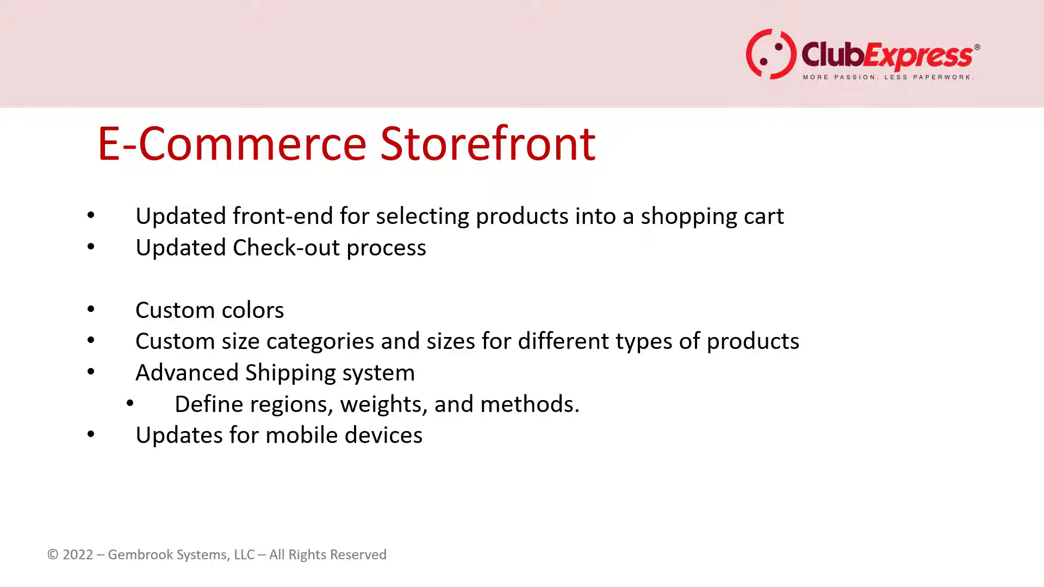
key("Right")
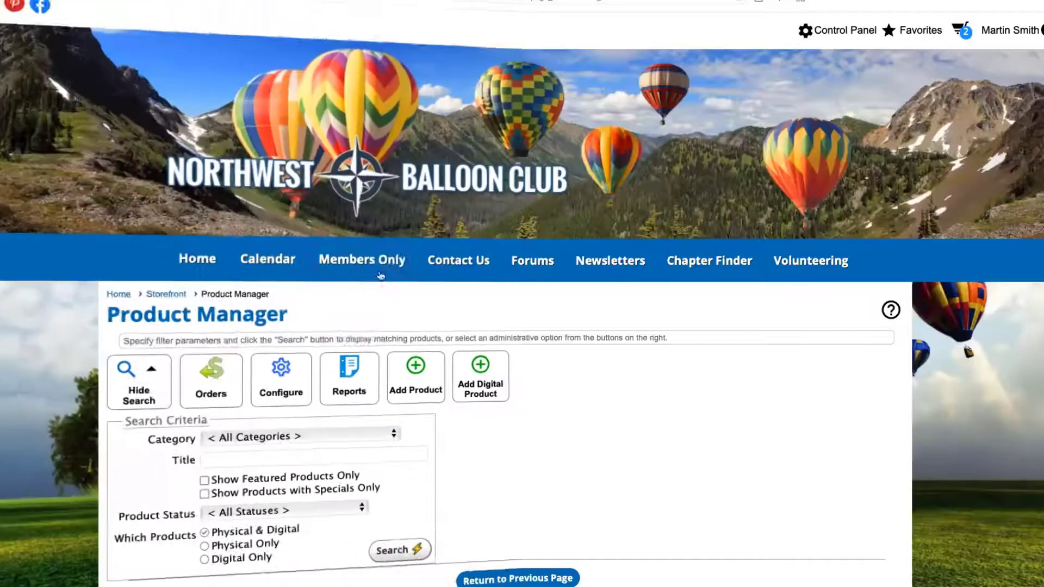
Step: Open the members' Committees page, look over the committee cards, and expand and collapse the Board of Directors subcommittees
mouse_move(386, 272)
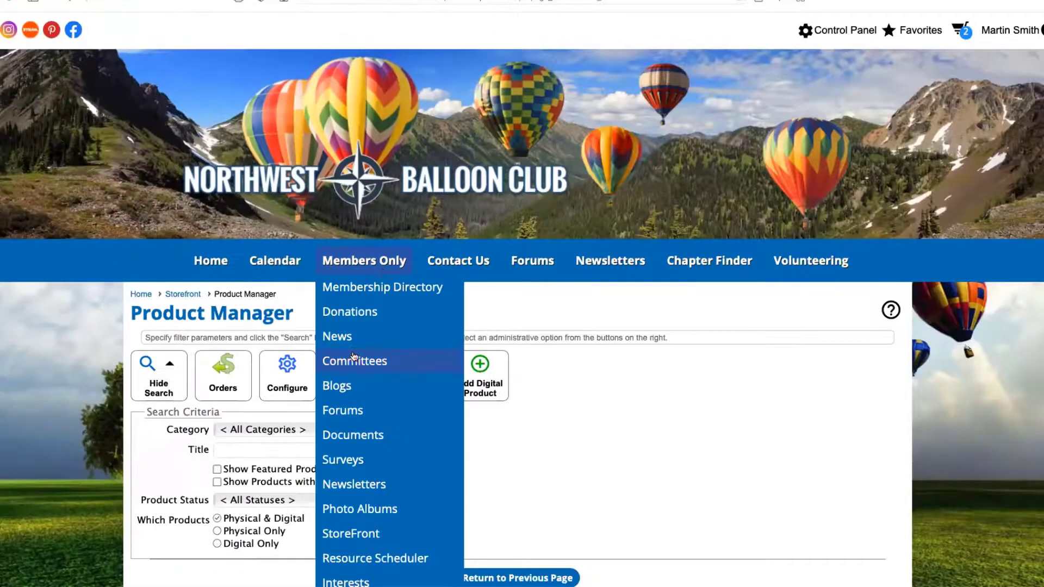
left_click(353, 358)
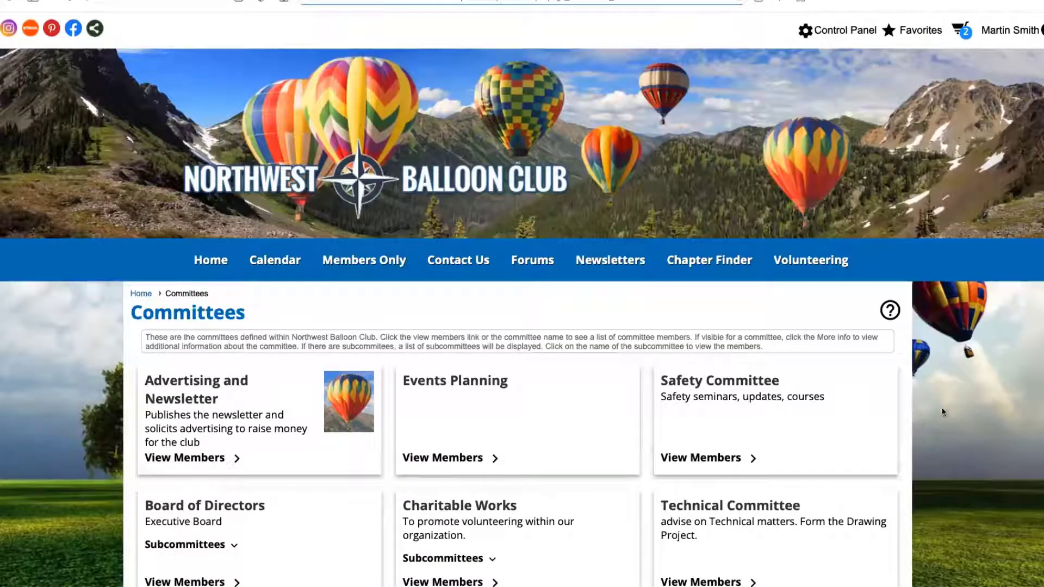
scroll(911, 446, "down", 5)
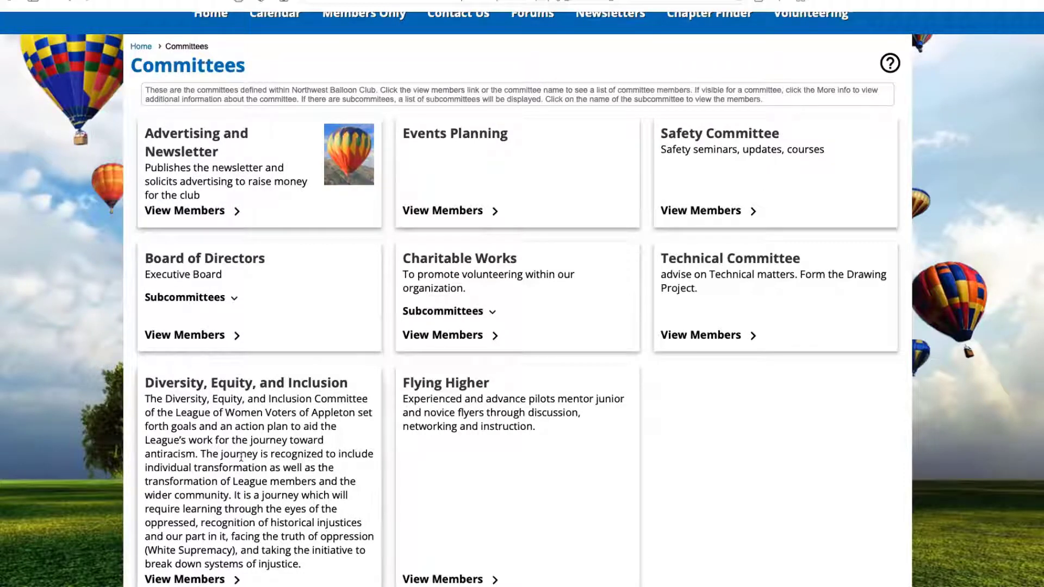
mouse_move(237, 565)
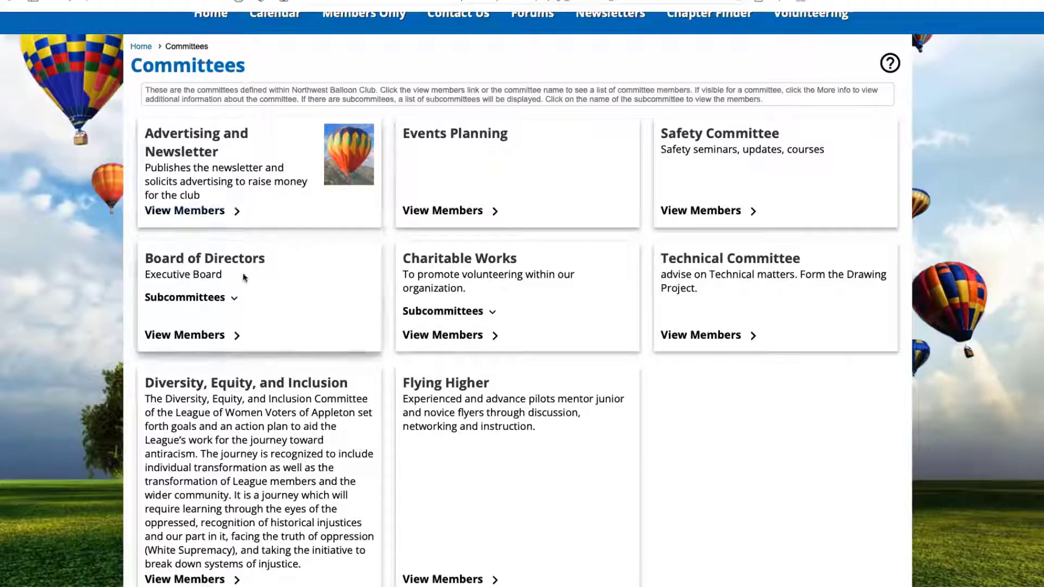
left_click(193, 299)
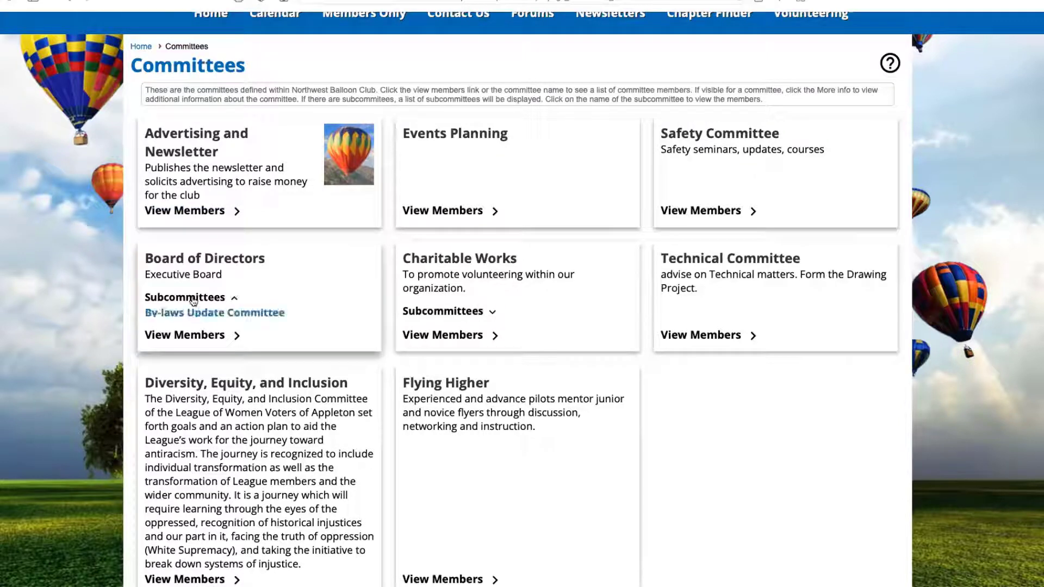
left_click(193, 299)
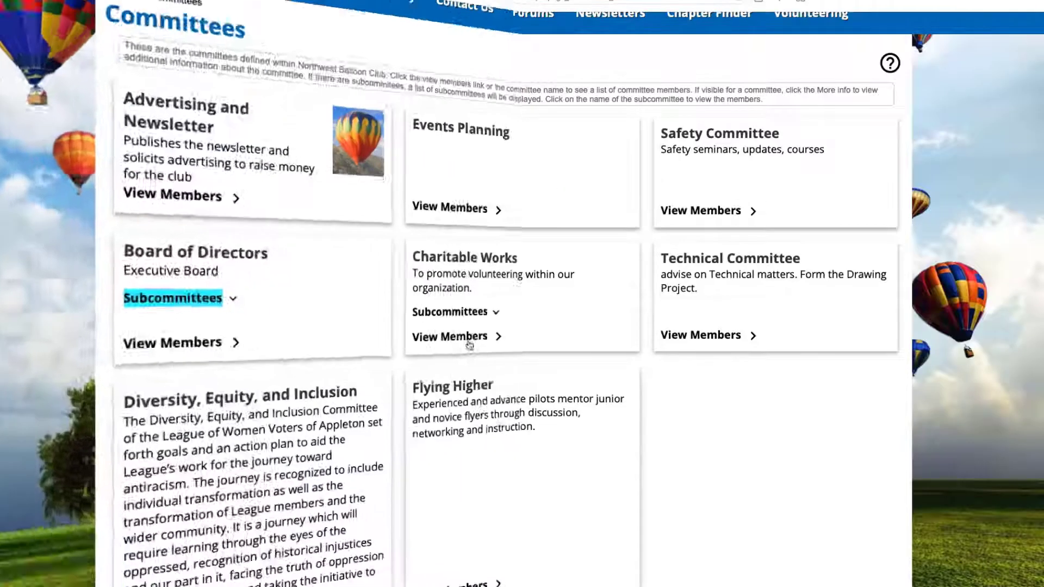
Step: Open the committees administration and list All Committees
mouse_move(1000, 342)
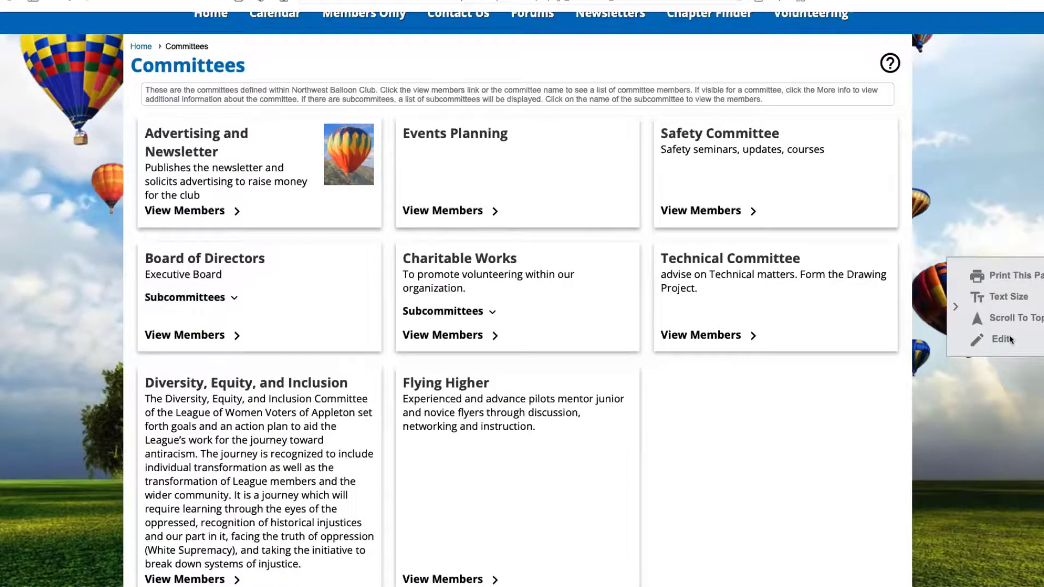
left_click(972, 343)
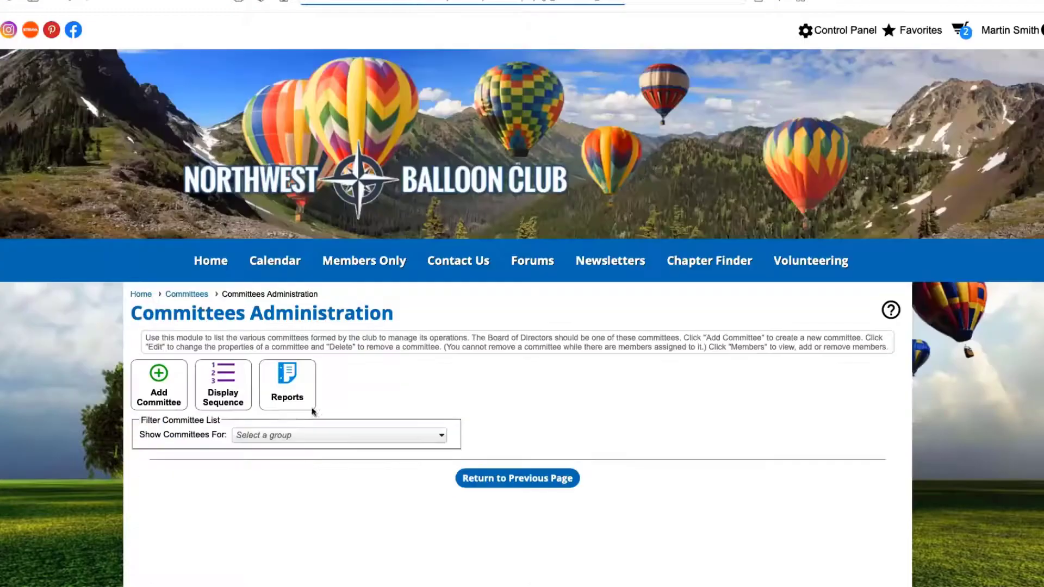
left_click(303, 433)
left_click(285, 450)
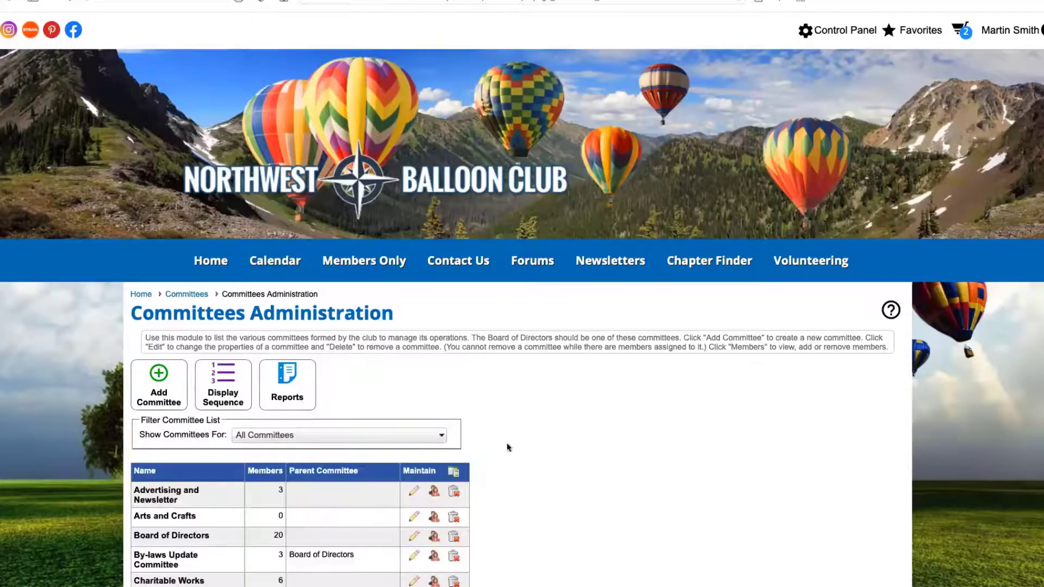
scroll(636, 390, "down", 2)
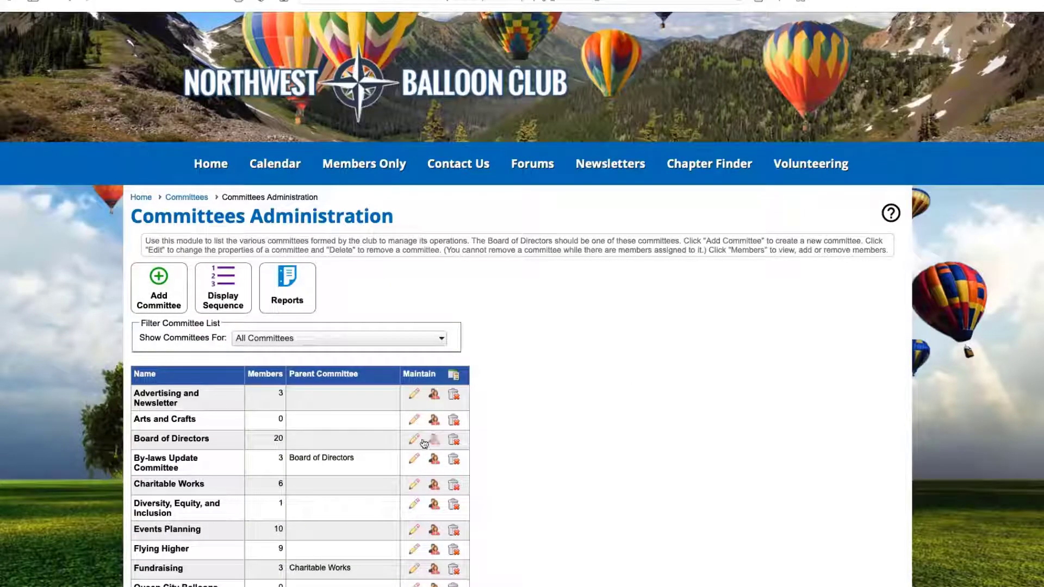
Step: Examine the Board of Directors committee's settings, including the Show Member List and Show Member Photo choices, and close them without saving
left_click(414, 441)
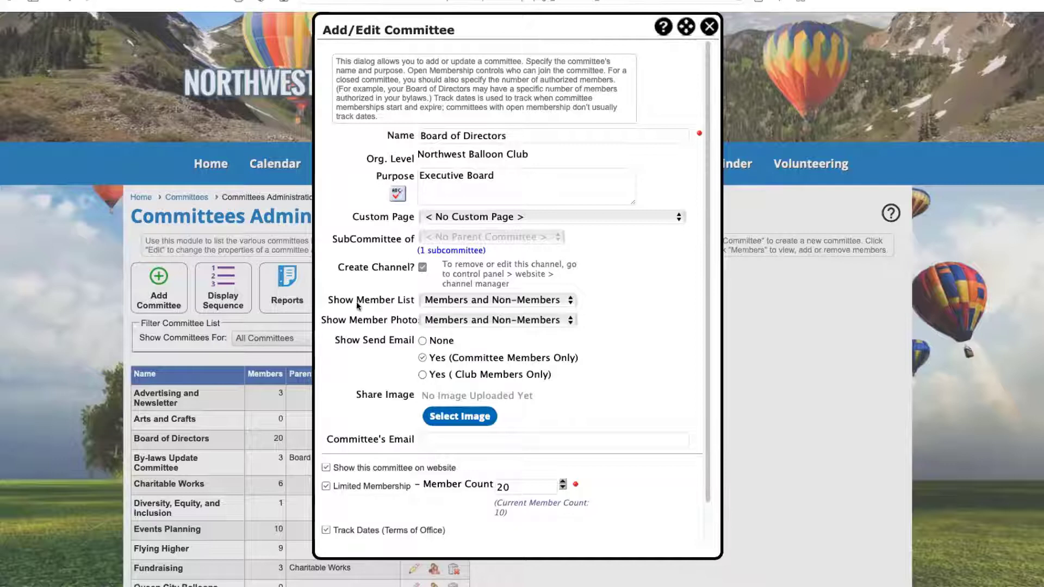
left_click(500, 299)
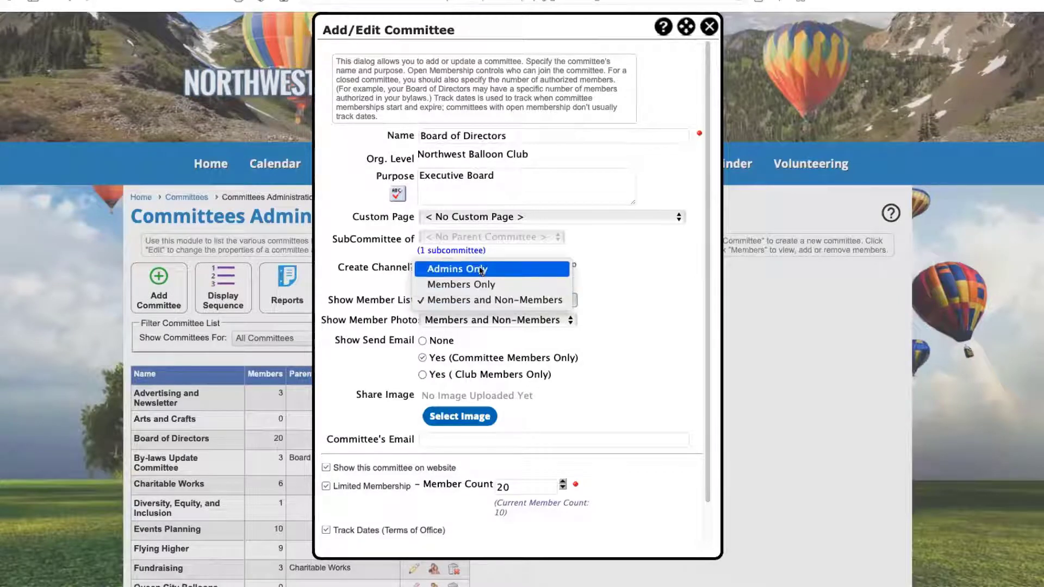
left_click(512, 324)
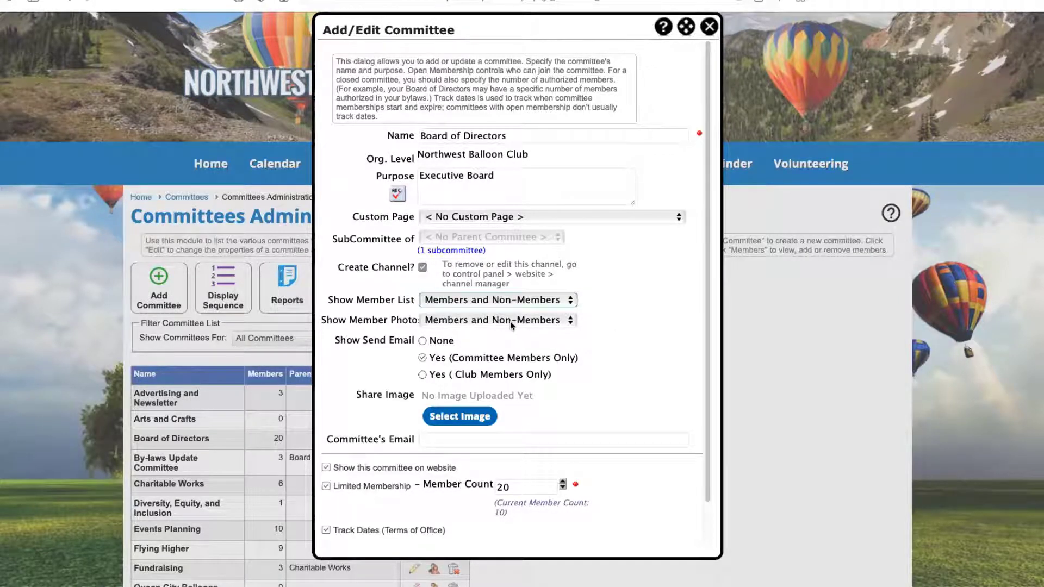
left_click(511, 324)
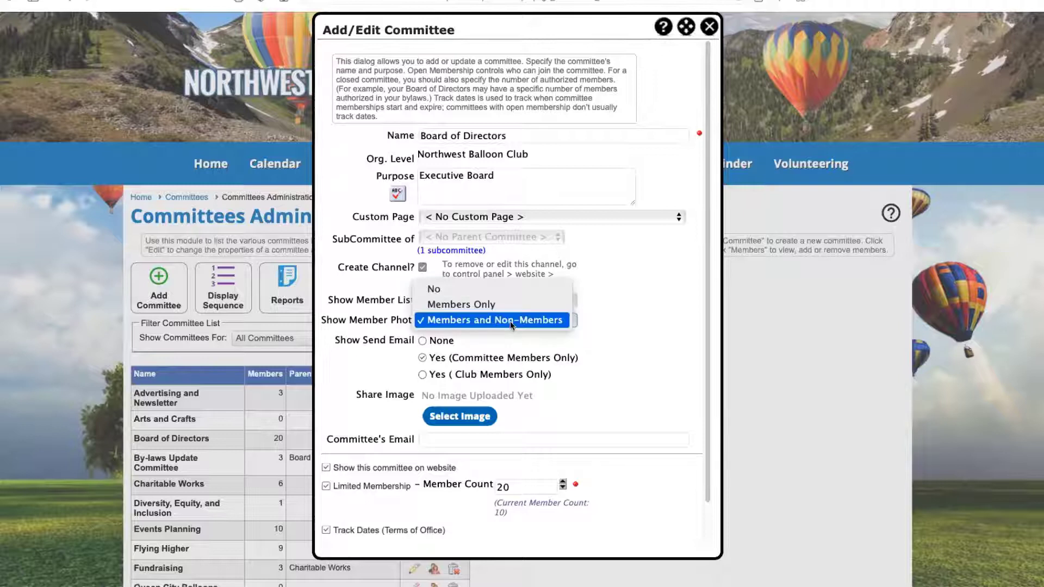
left_click(649, 359)
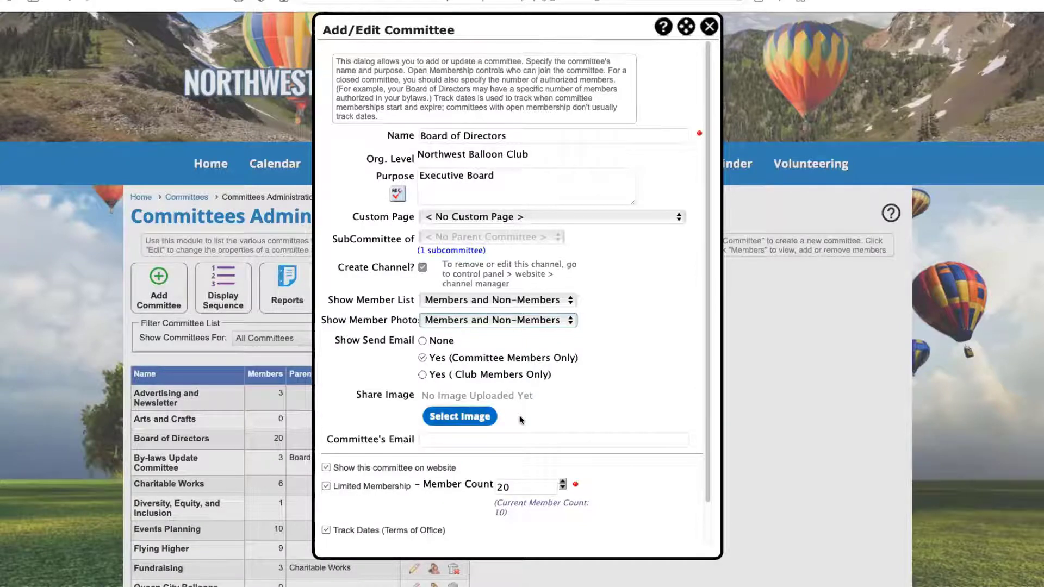
scroll(593, 413, "down", 2)
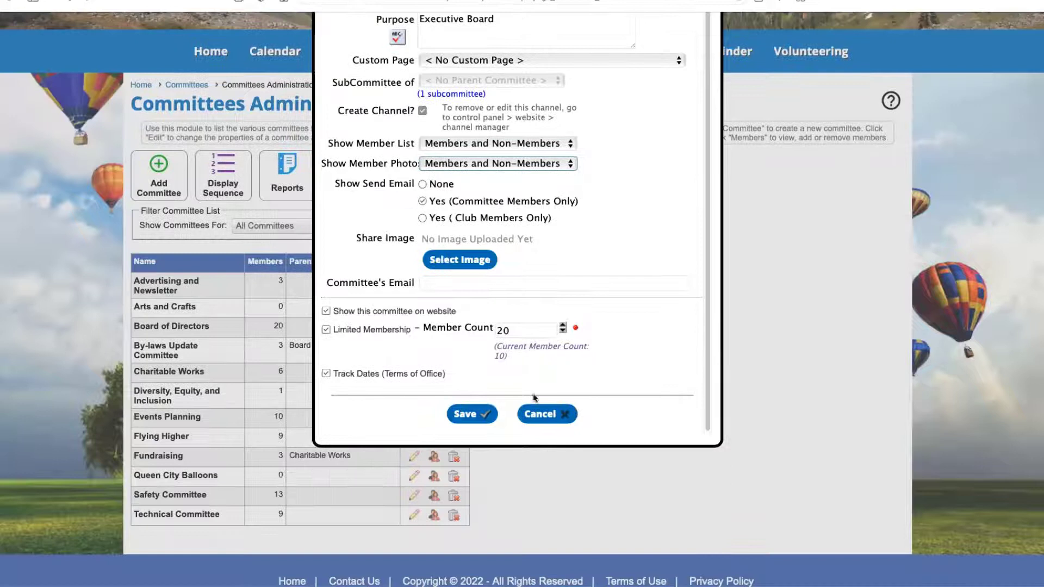
left_click(538, 415)
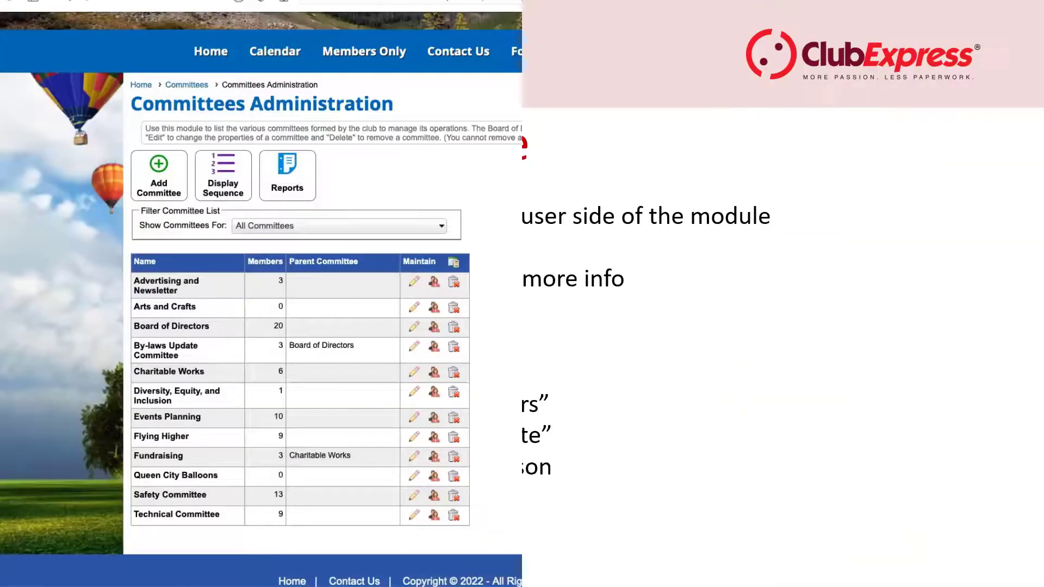
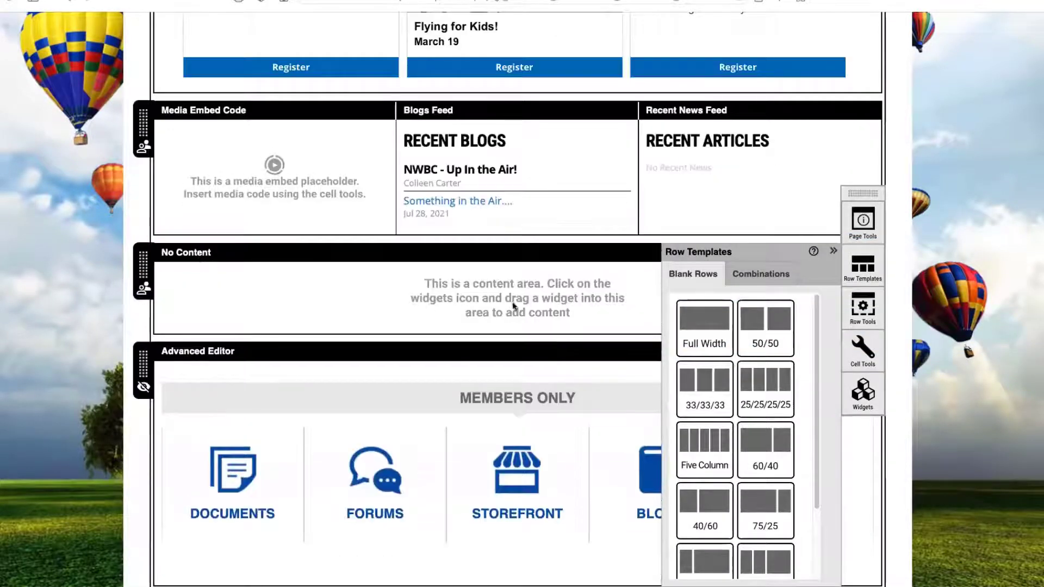
Step: Place a Countdown widget in the empty full-width row above the Members Only section
left_click(541, 296)
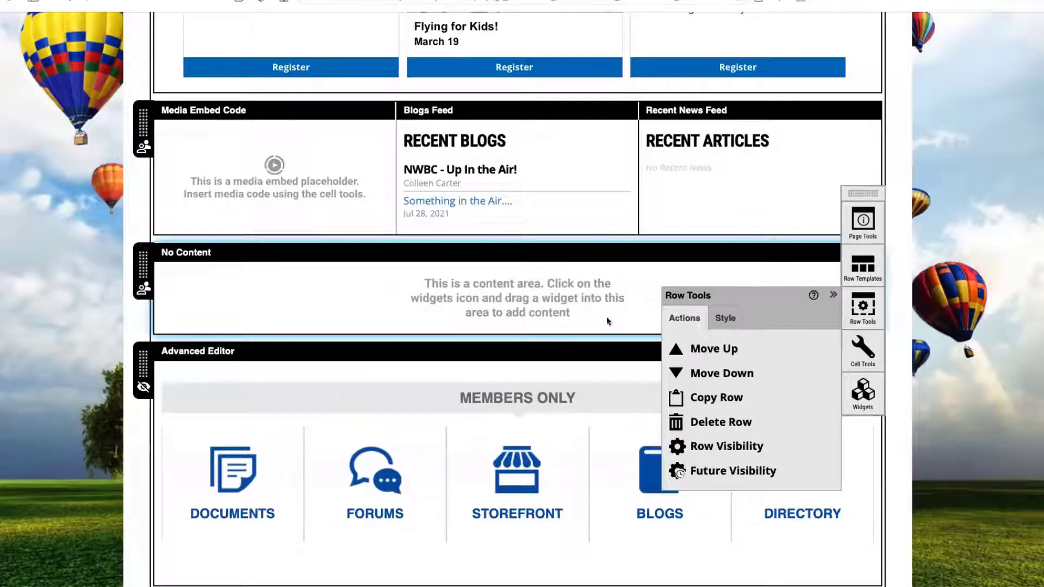
left_click(549, 308)
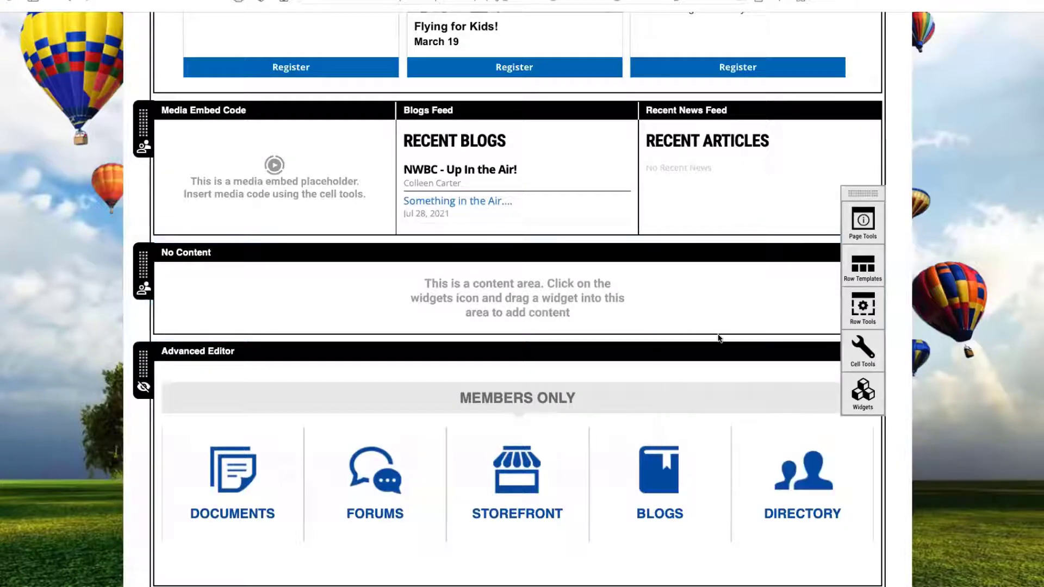
left_click(866, 396)
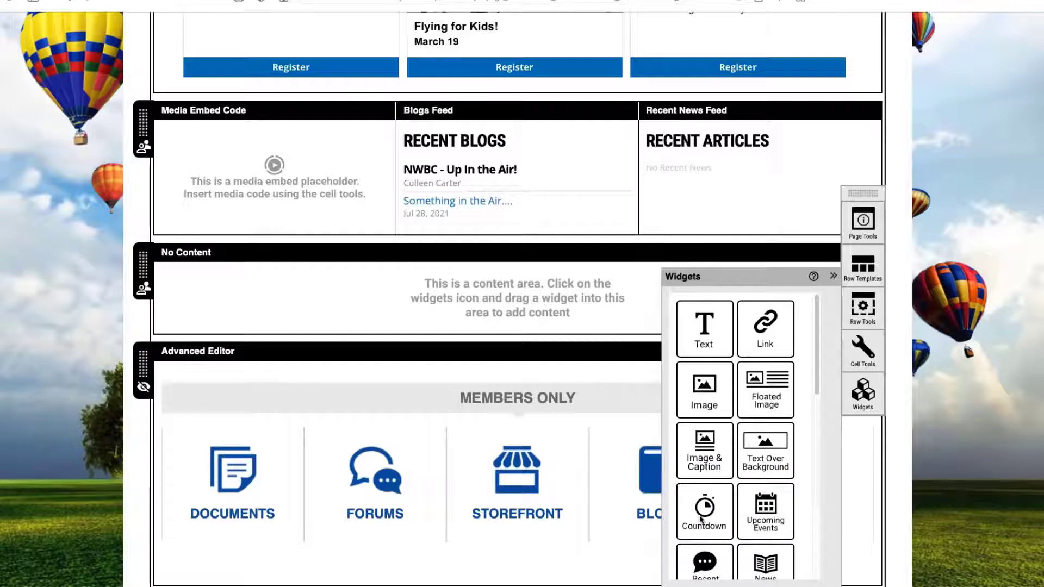
left_click_drag(701, 514, 501, 298)
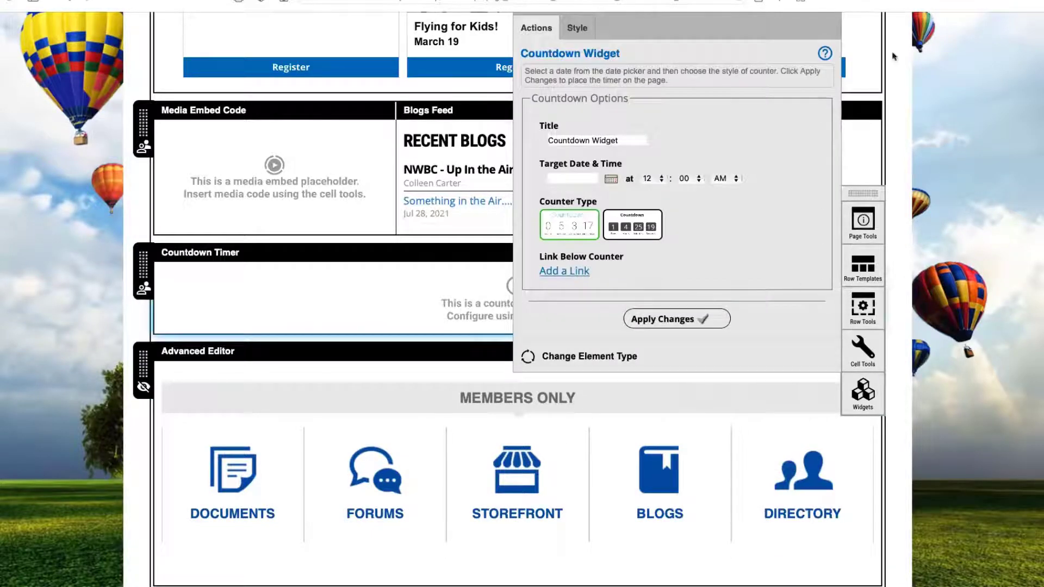
Step: Title the countdown Summer Fly-In and set its target date and time to 6/15/2022 at 8:00 AM
left_click(620, 141)
left_click_drag(627, 139, 550, 139)
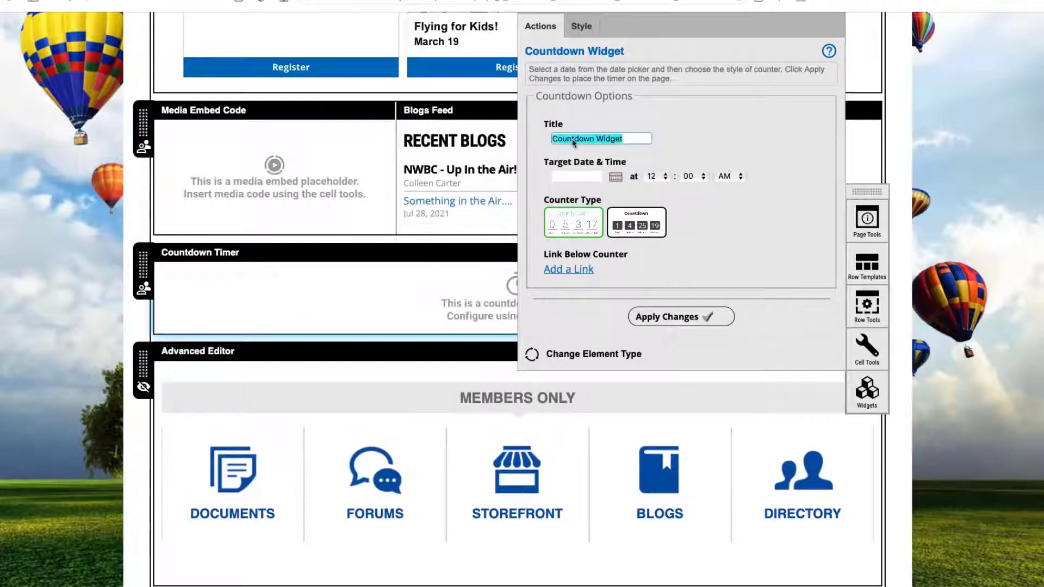
type("Summer Fly-I")
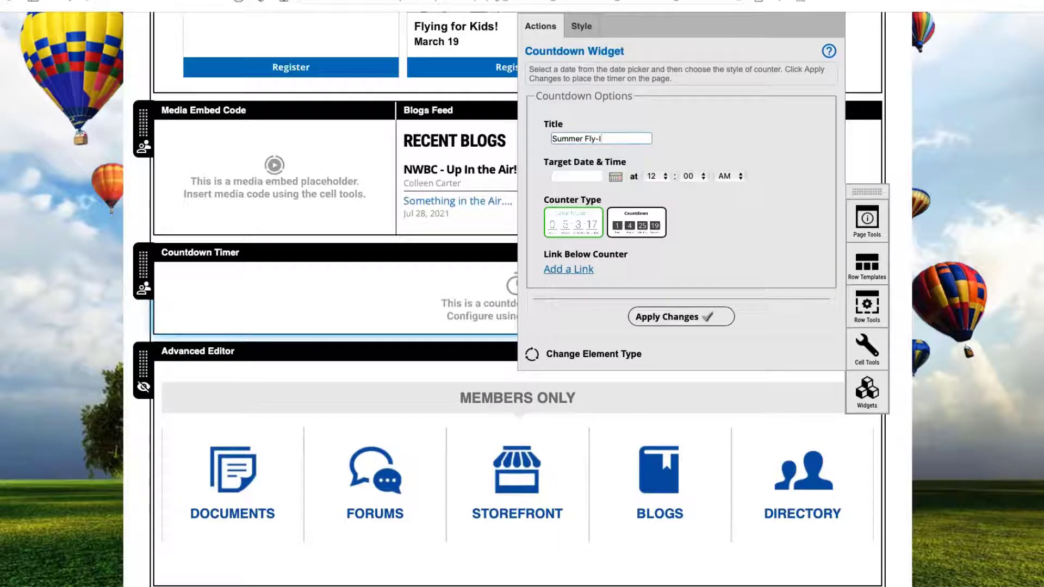
type("n")
left_click(576, 174)
type("6/")
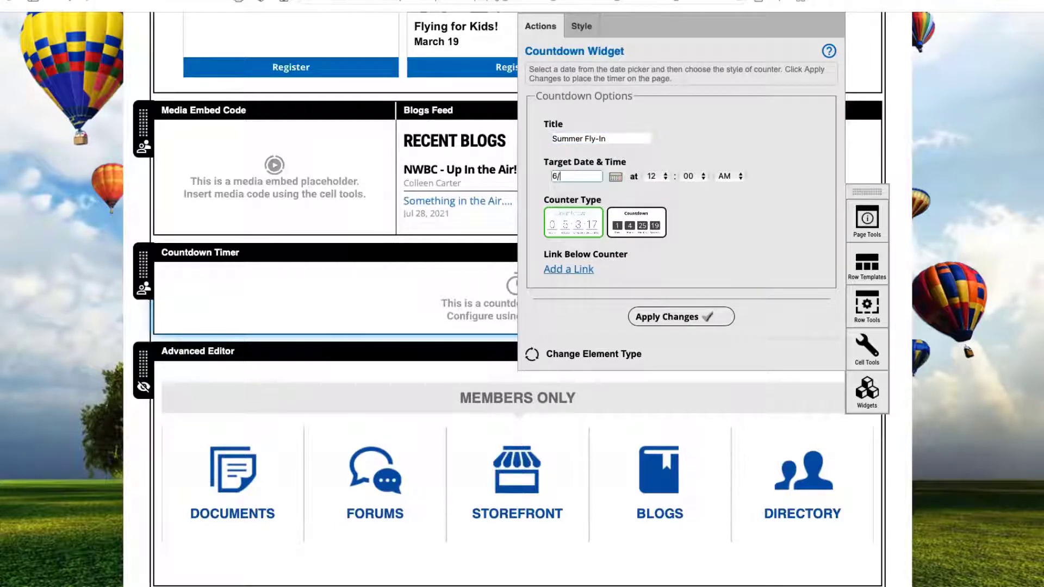
type("15/2022")
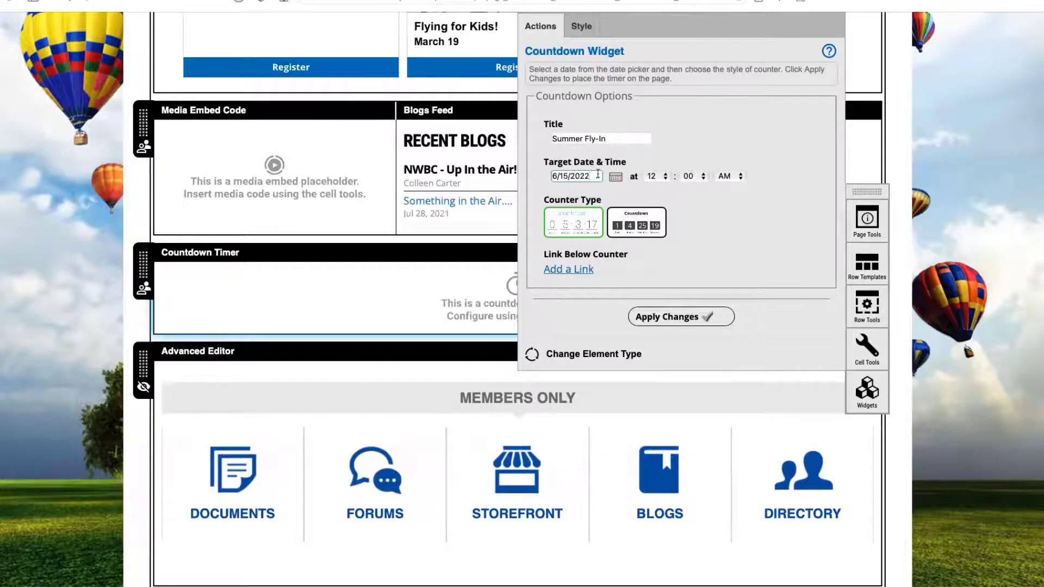
left_click(655, 177)
left_click(649, 230)
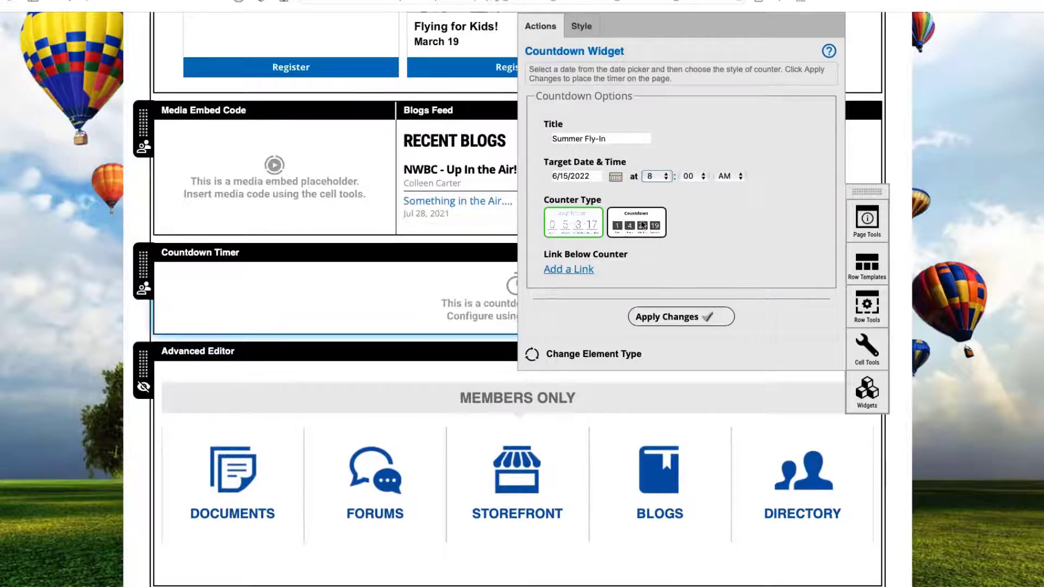
Step: Add a link below the counter that points to the external page google.com
left_click(572, 270)
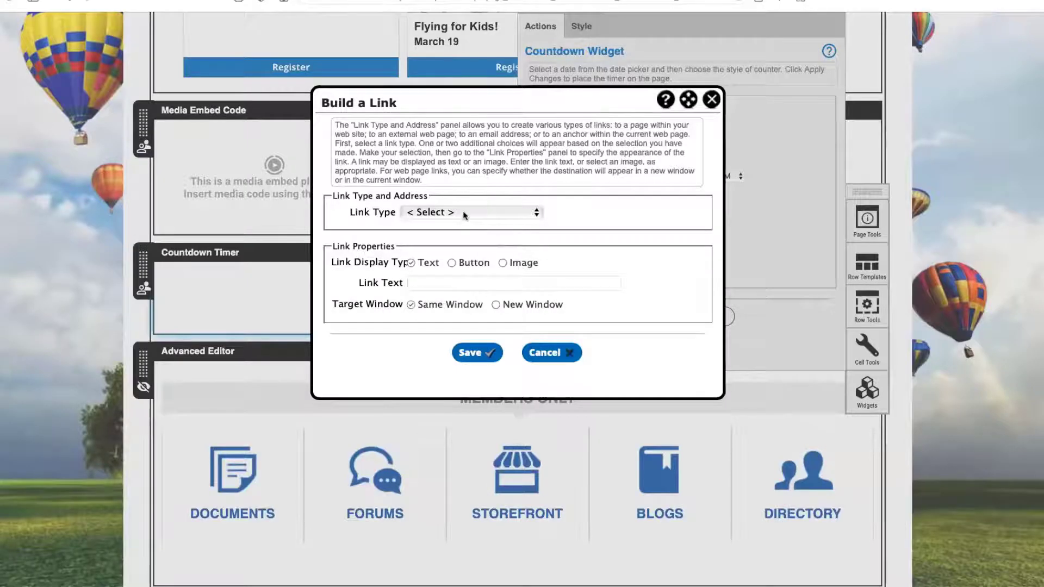
left_click(467, 213)
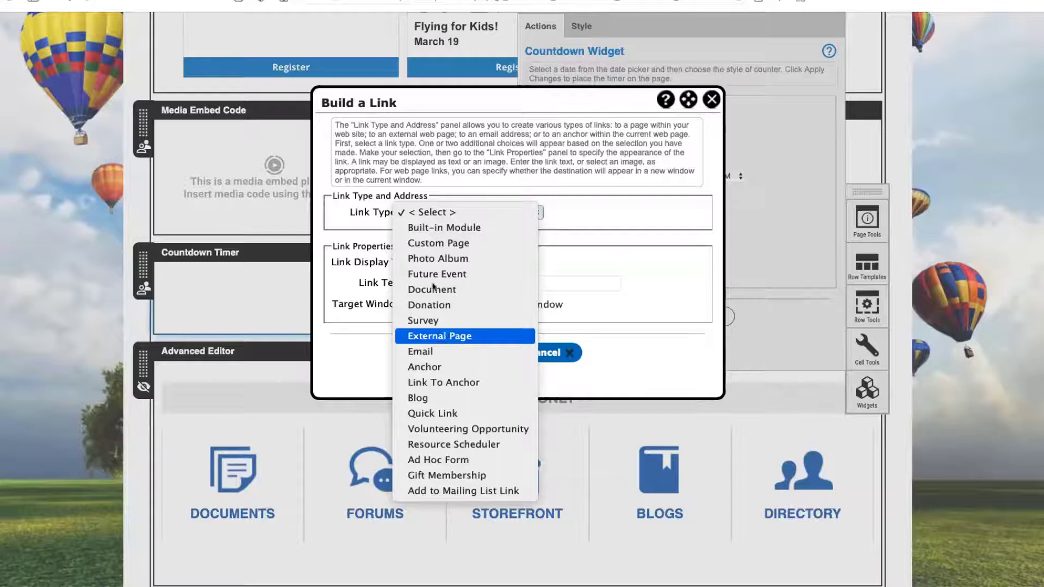
left_click(450, 337)
left_click(432, 234)
type("g")
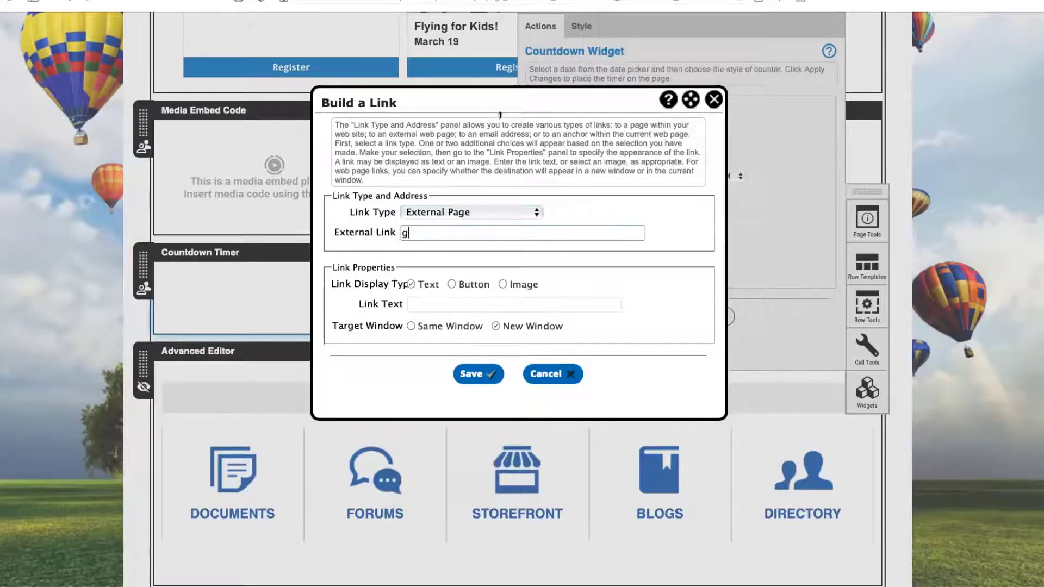
type("oogle.com")
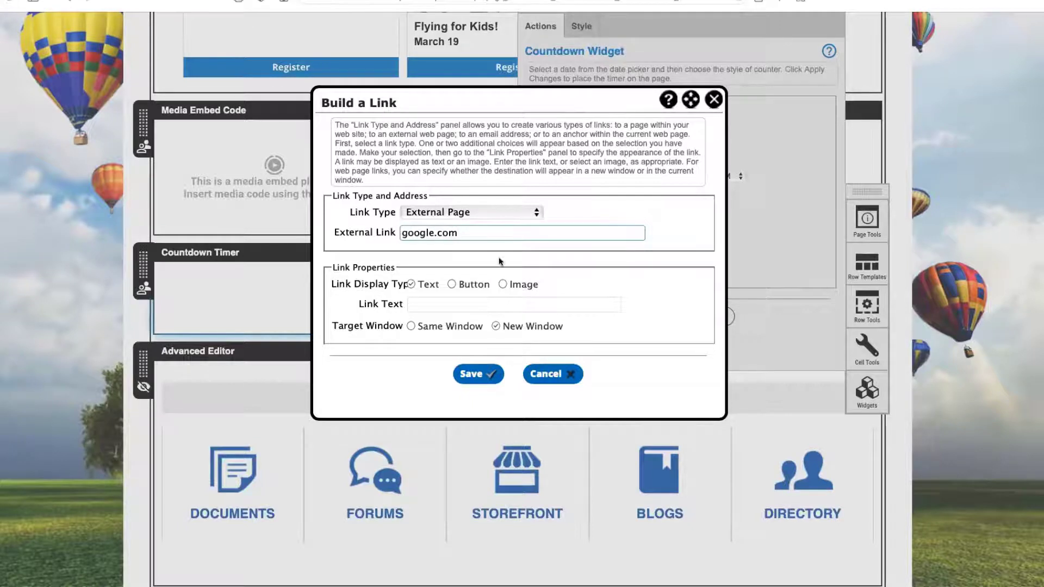
Step: Save the countdown link with the text More Event Info and apply the widget settings to the page
left_click(468, 304)
type("Register")
key("BackSpace")
key("BackSpace")
key("BackSpace")
key("BackSpace")
key("BackSpace")
key("BackSpace")
key("BackSpace")
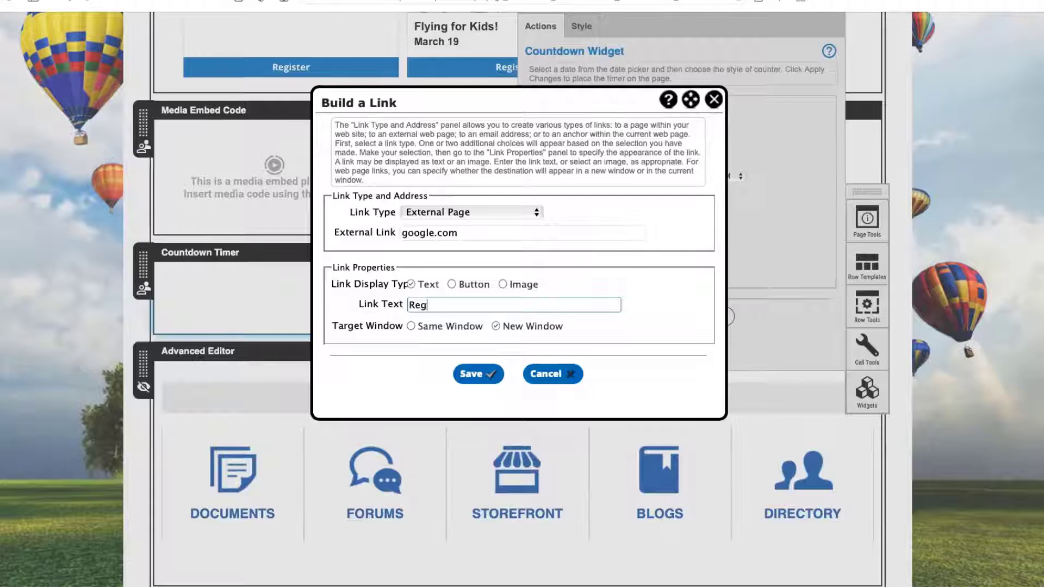
type("More Event")
key("BackSpace")
key("BackSpace")
type("nt Info")
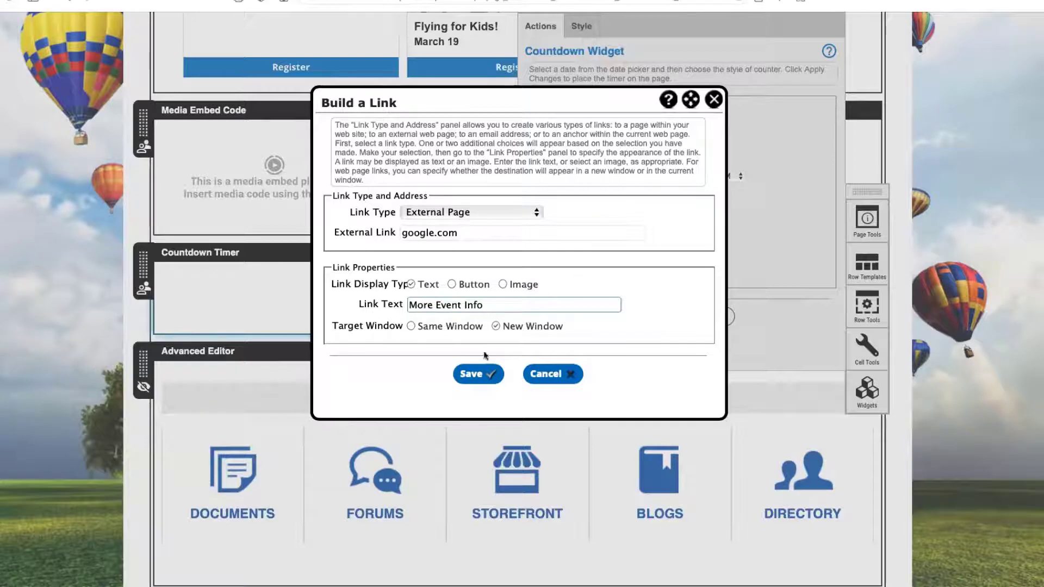
left_click(473, 373)
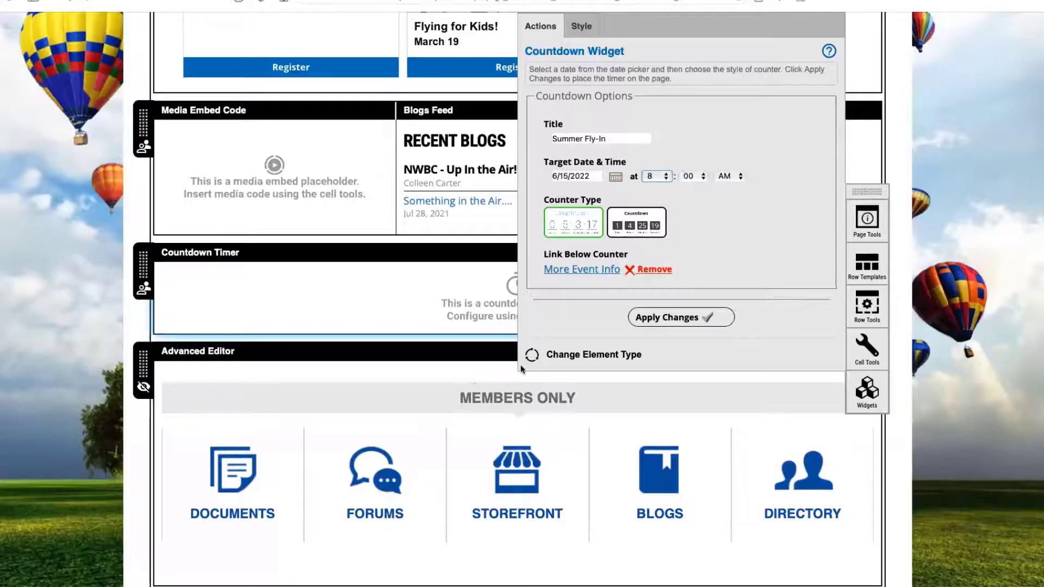
left_click(684, 320)
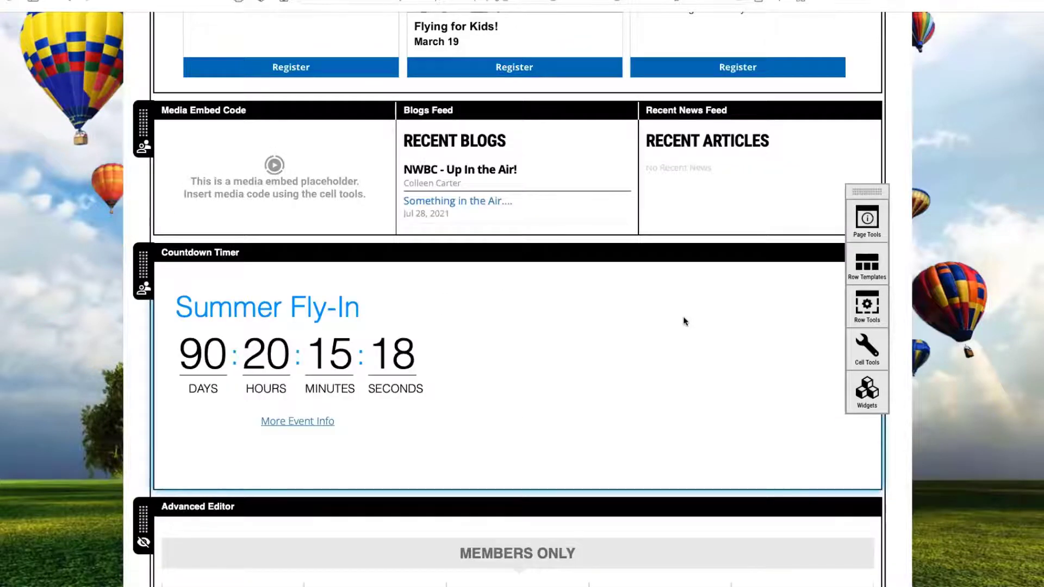
Step: Set the Summer Fly-In countdown cell's alignment to Center and close its cell settings
left_click(690, 325)
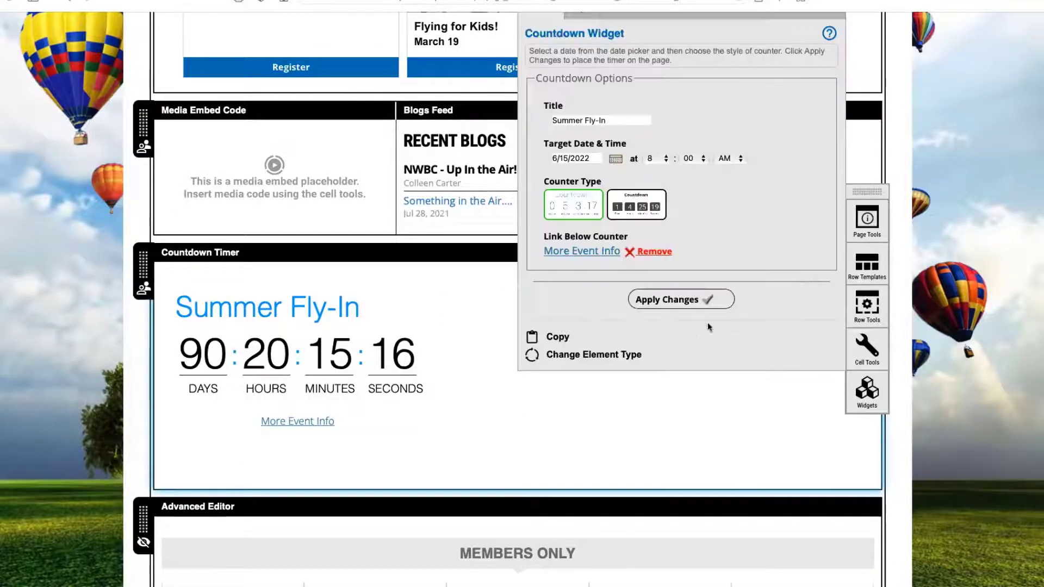
scroll(904, 122, "up", 3)
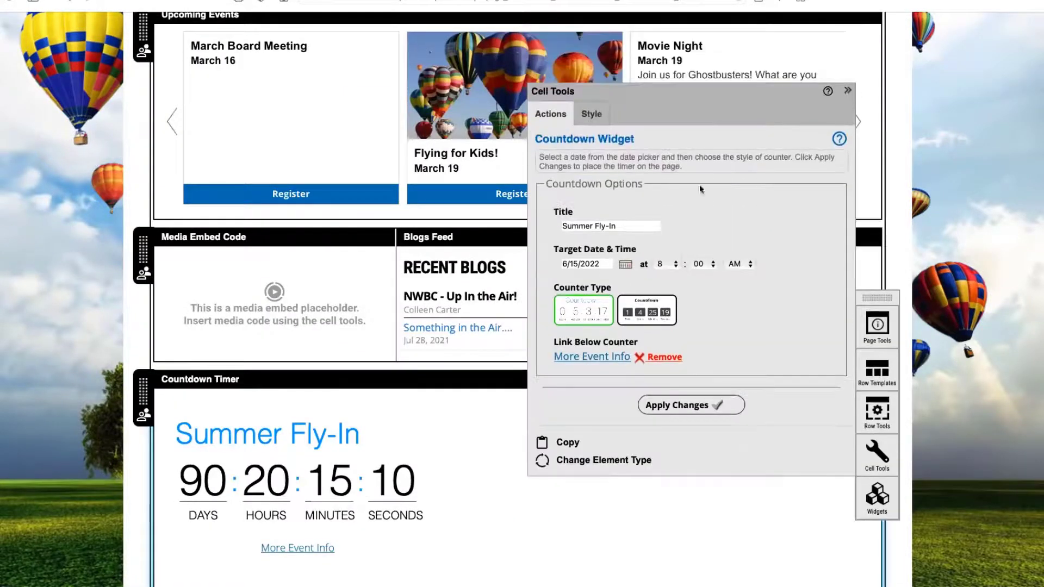
left_click(590, 113)
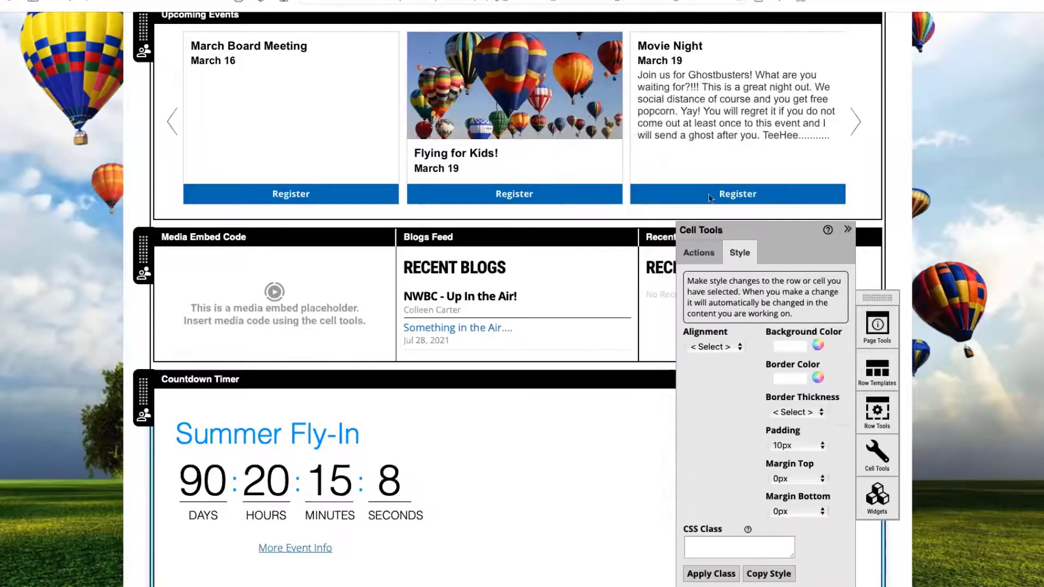
left_click(739, 347)
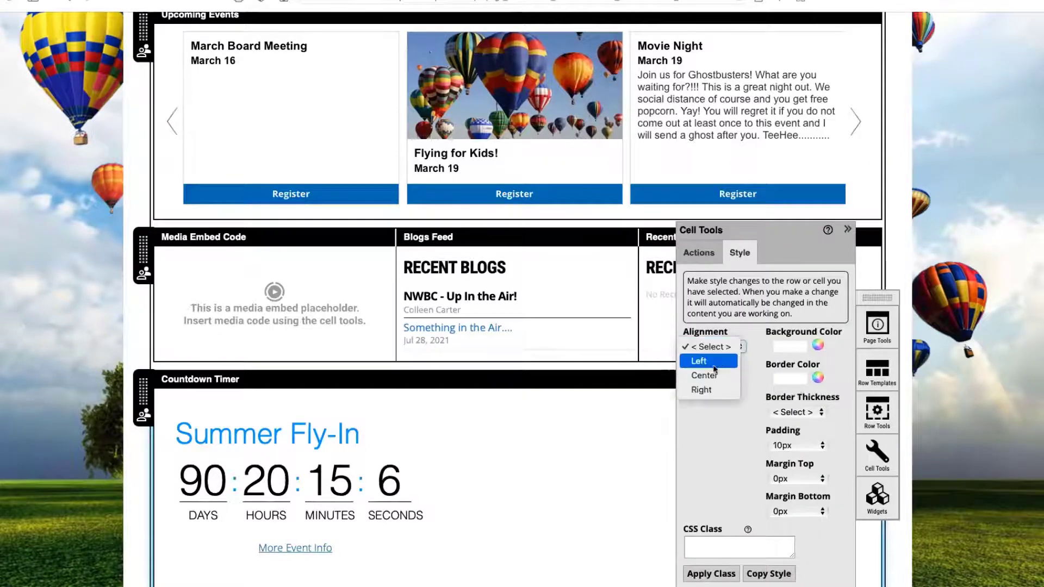
left_click(743, 376)
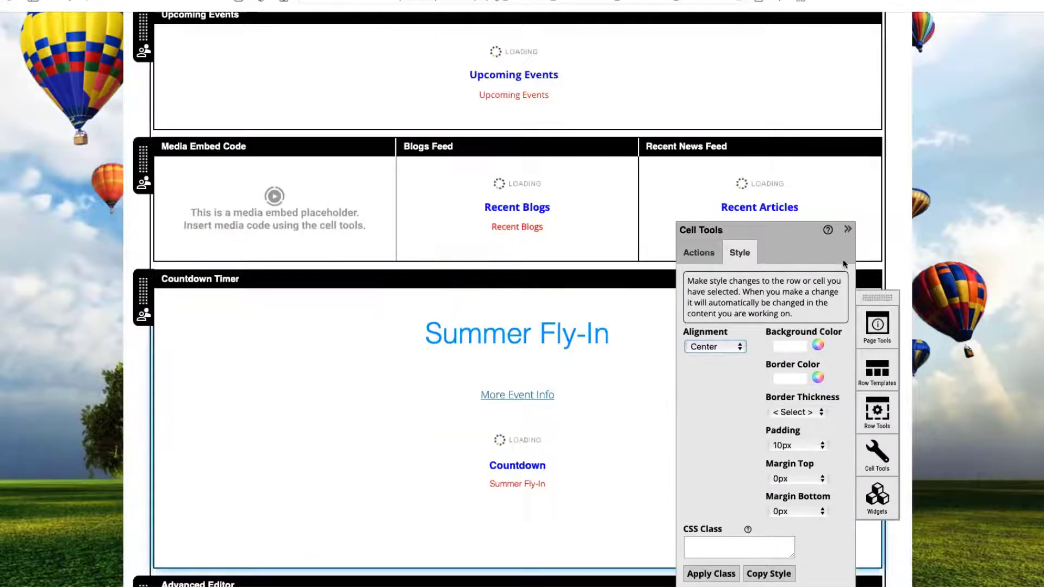
left_click(847, 229)
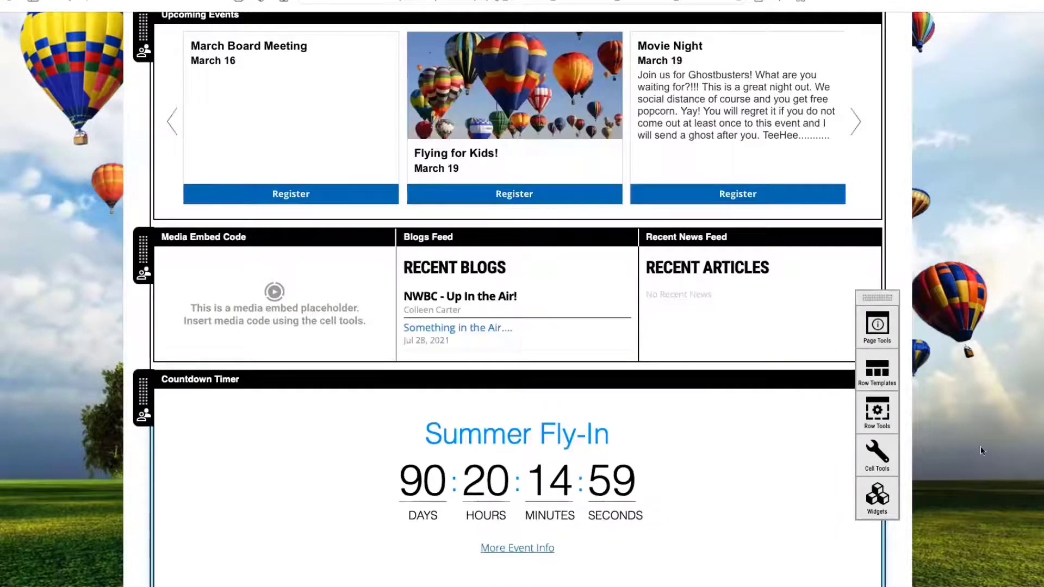
Step: Test the More Event Info link under the countdown and return to the page editor
scroll(979, 451, "down", 2)
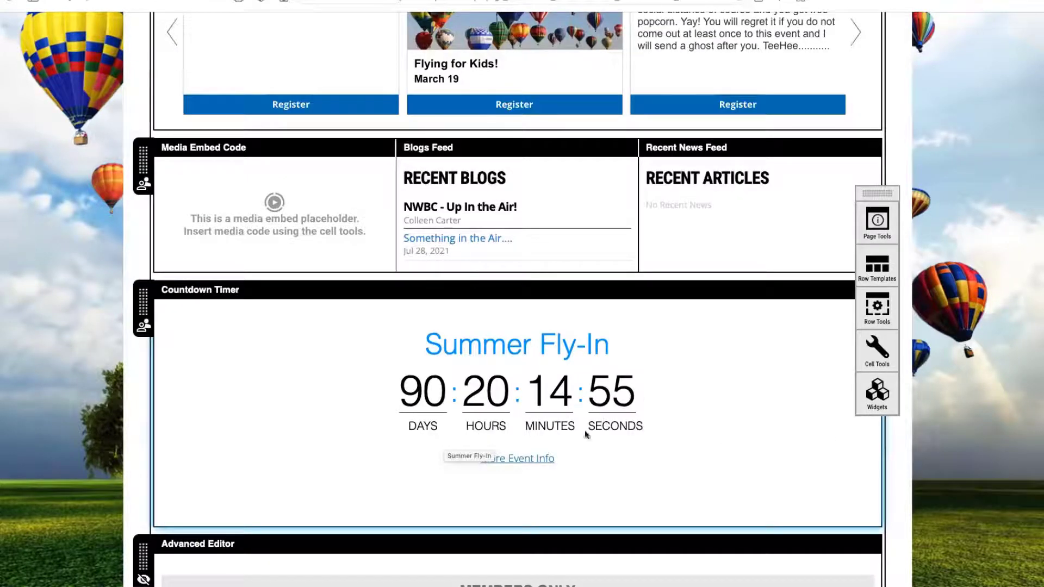
left_click(527, 459)
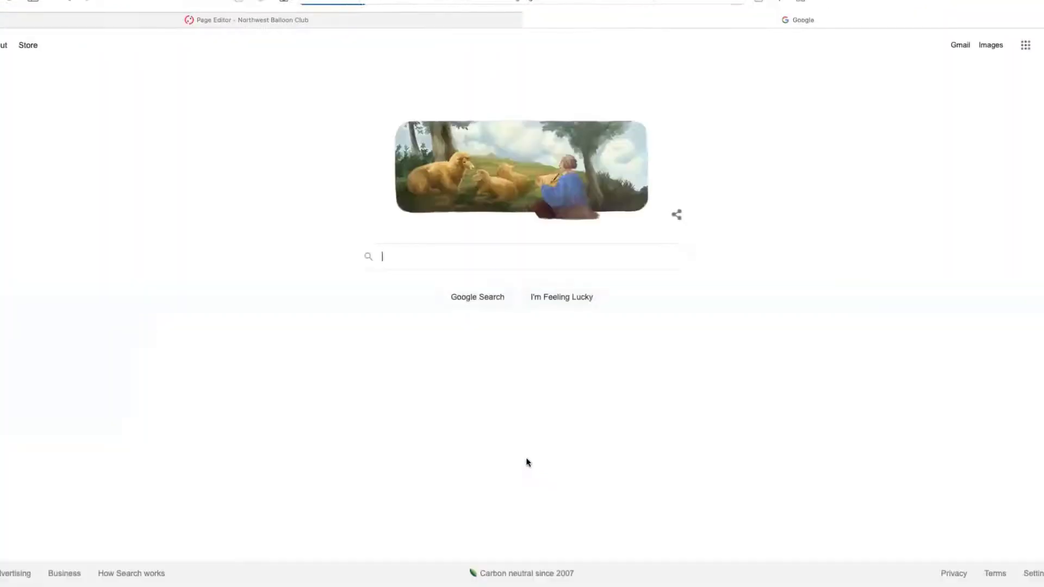
left_click(528, 21)
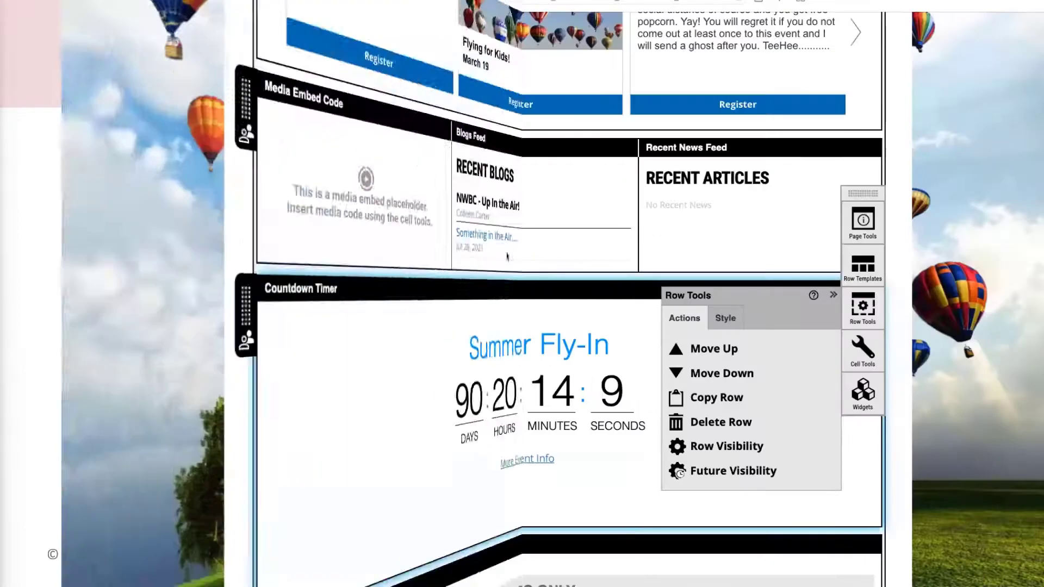
Step: Leave the page editor for the Control Panel and open the Mobile App Manager among the website functions
scroll(345, 207, "up", 20)
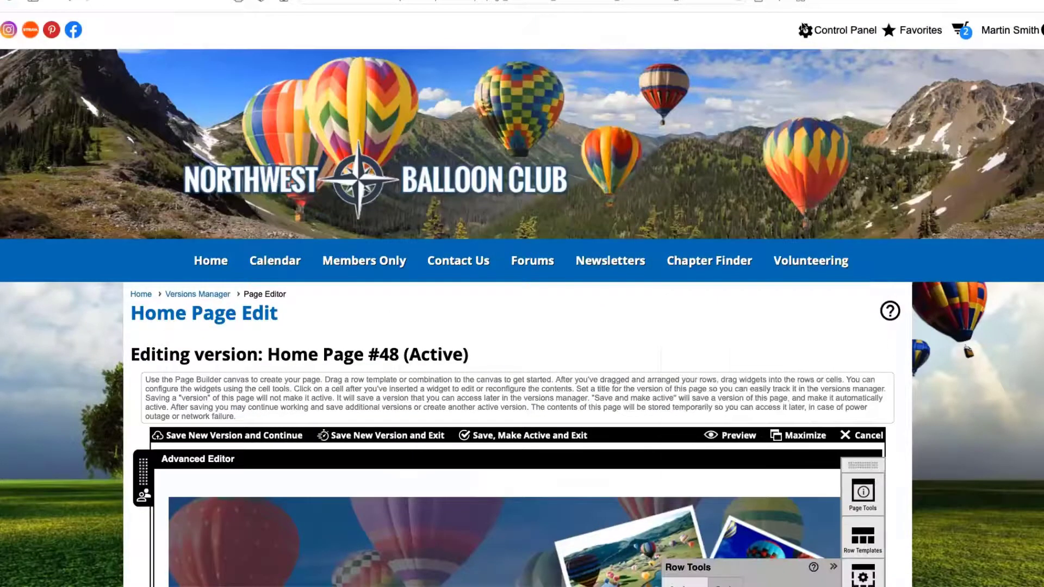
left_click(833, 30)
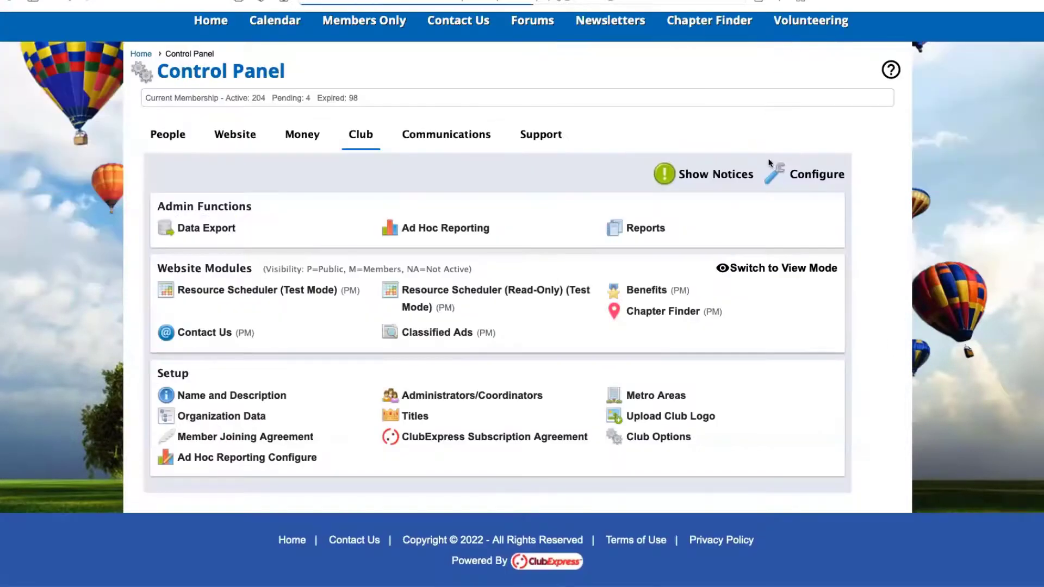
left_click(235, 136)
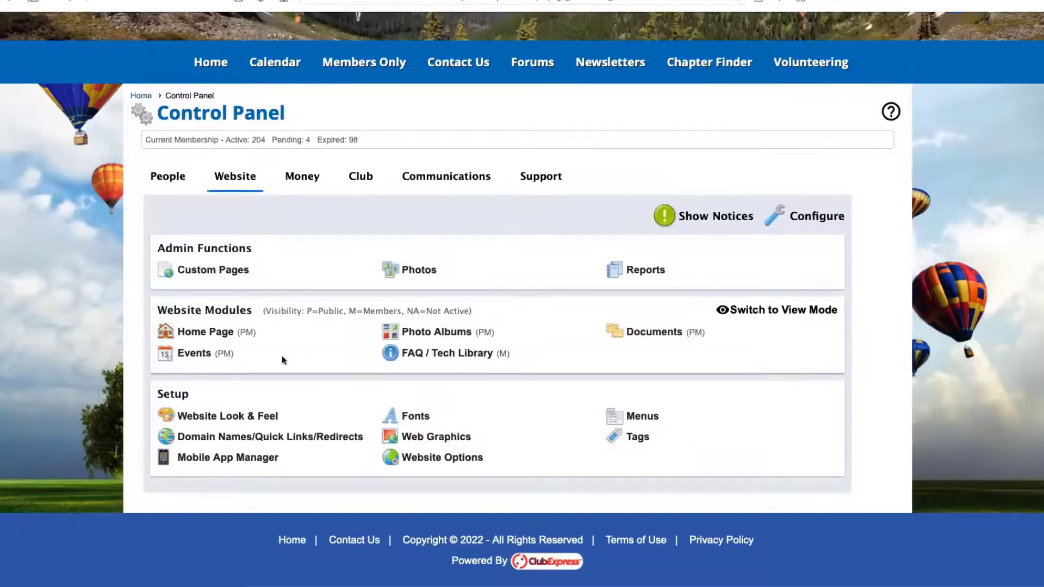
left_click(223, 459)
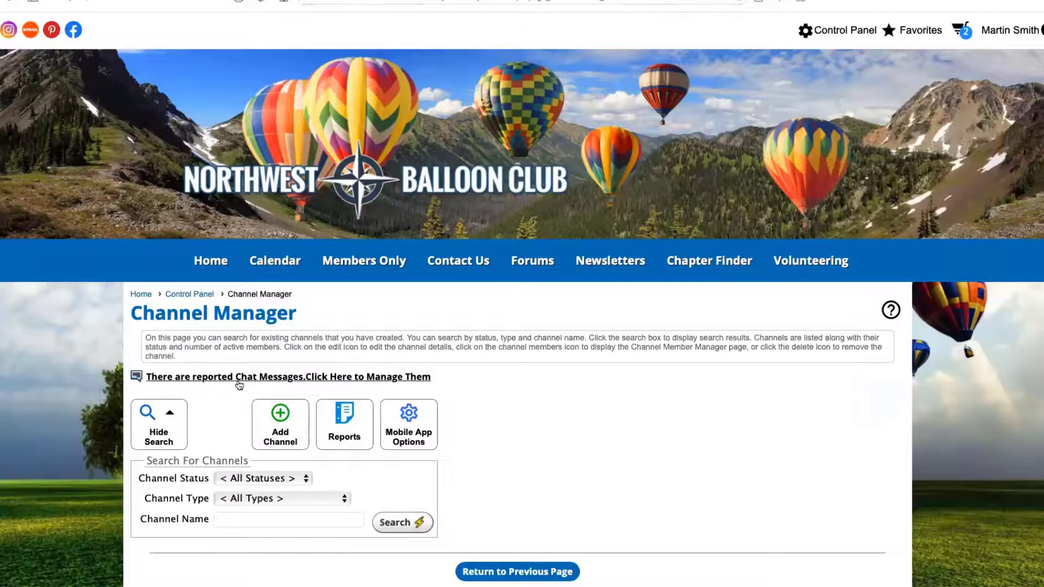
Step: Open the reported chat messages, examine the status choices for the reported message, and close them without saving
left_click(287, 378)
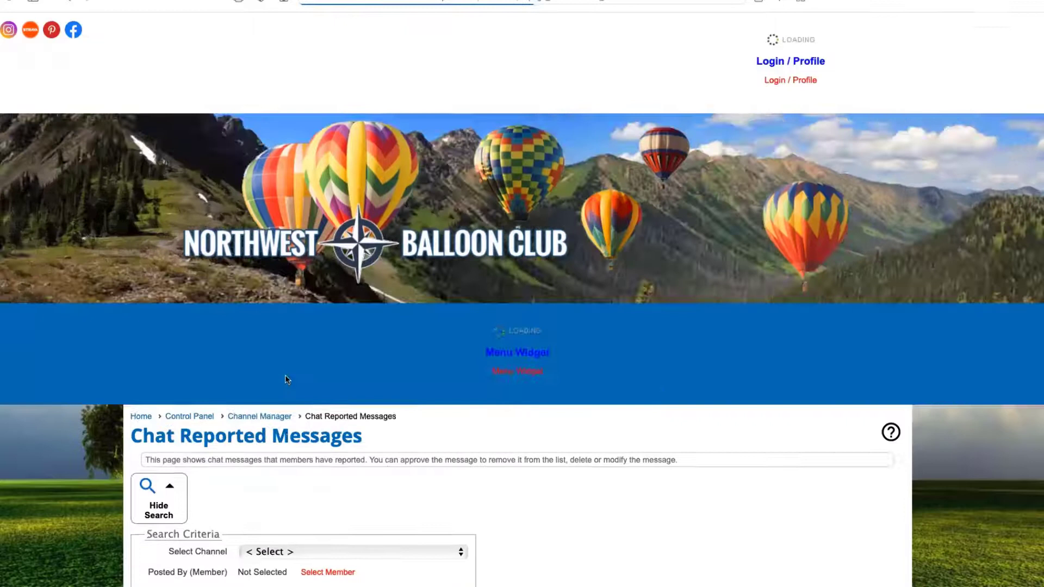
scroll(726, 416, "down", 1)
scroll(725, 415, "down", 5)
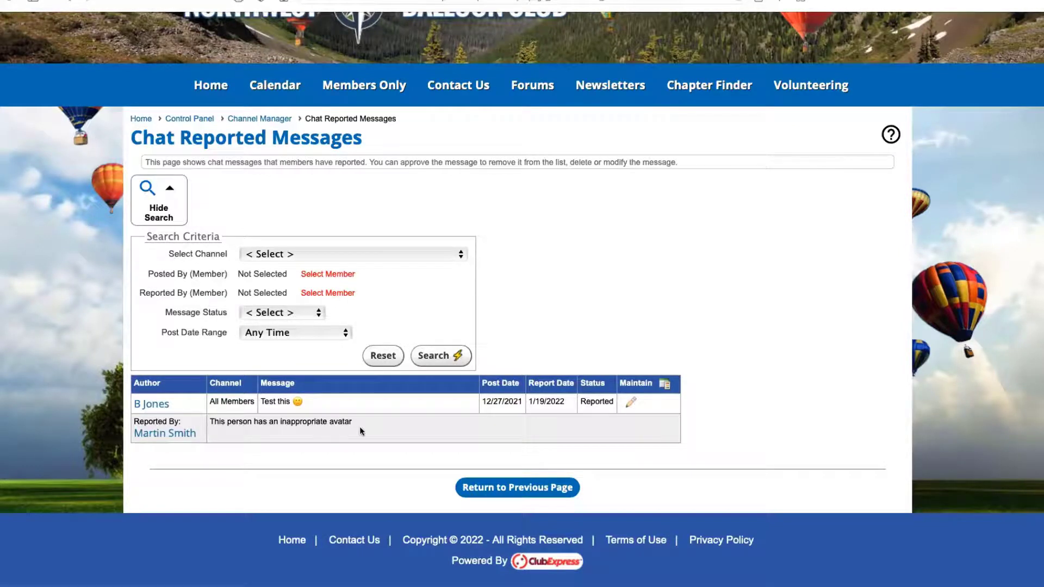
left_click(632, 404)
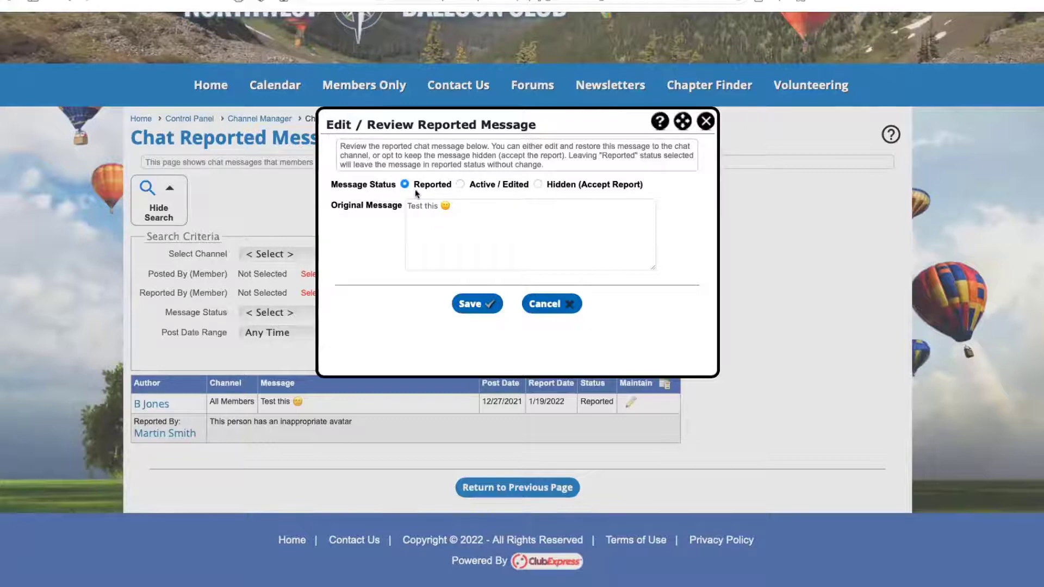
left_click(550, 305)
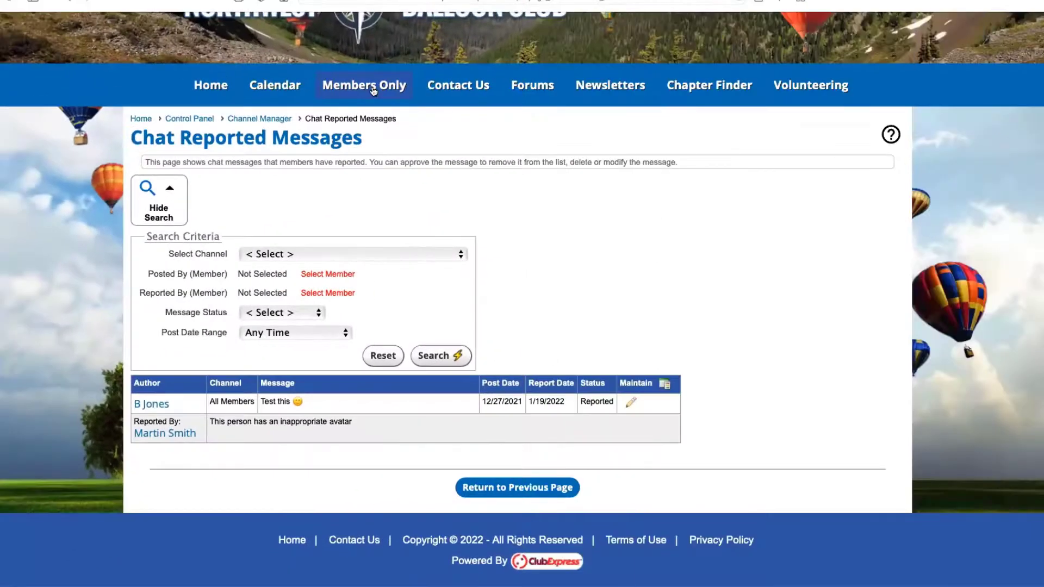
Step: Open the Balloons in Flight album in the members' Photo Albums, download a photo from it, and return to the album
mouse_move(373, 90)
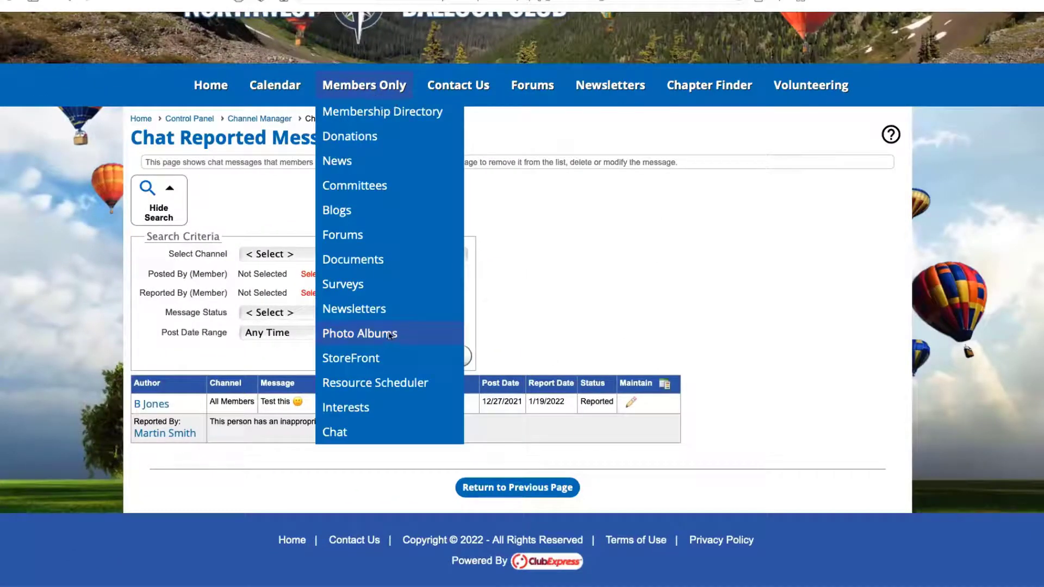
left_click(415, 334)
scroll(536, 324, "down", 8)
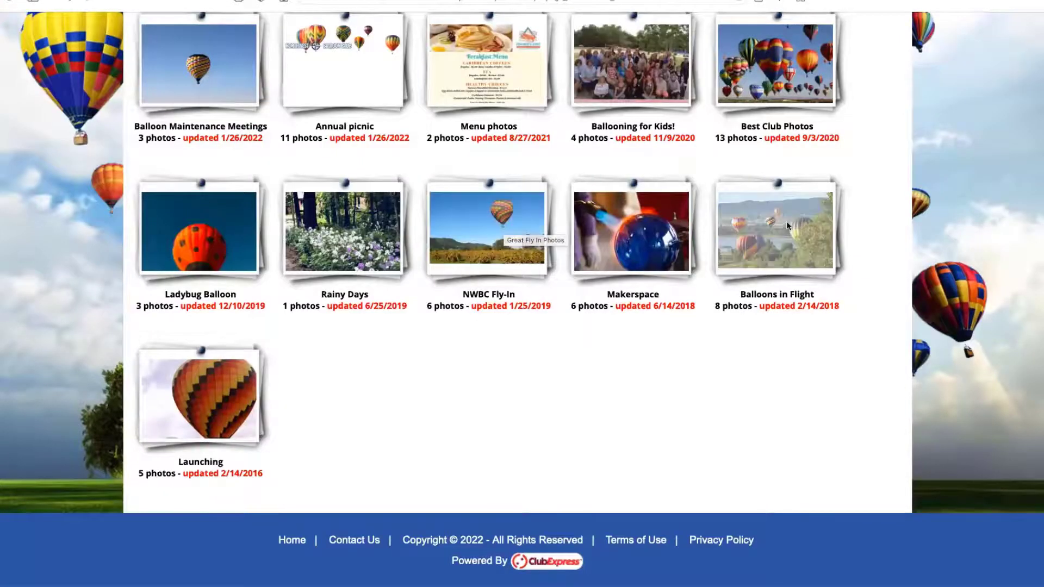
left_click(761, 223)
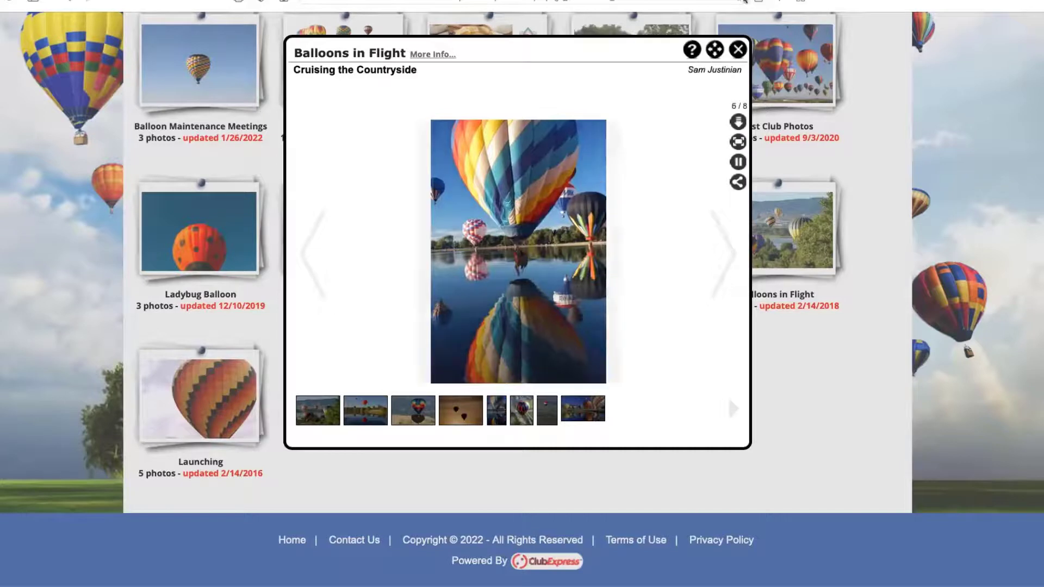
left_click(738, 122)
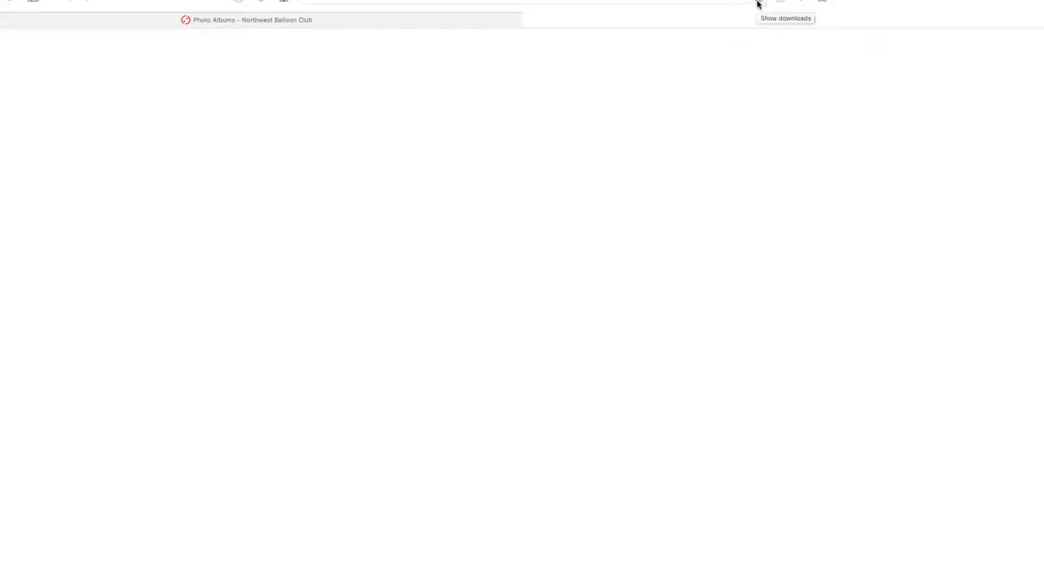
left_click(529, 19)
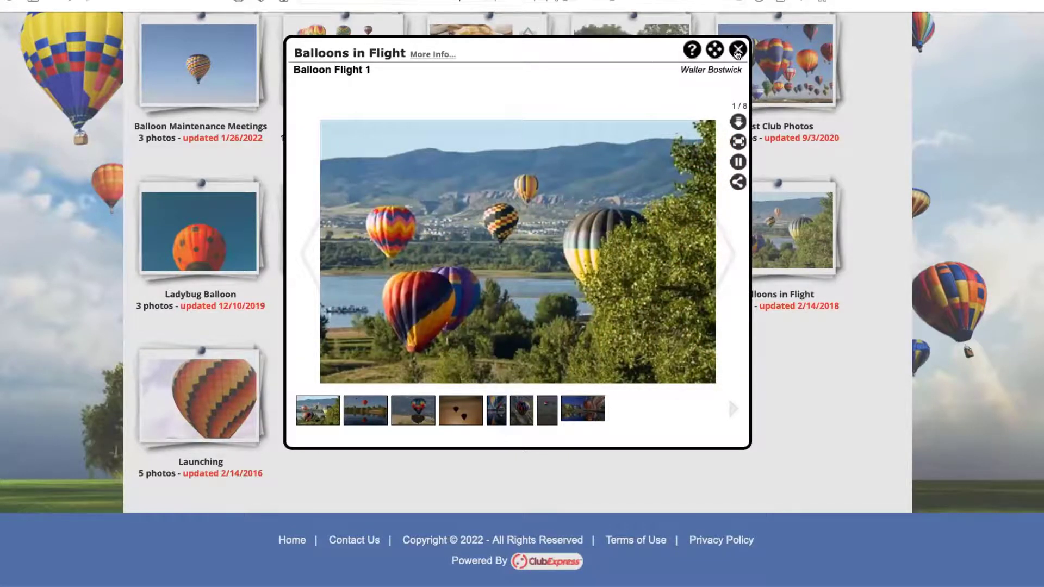
Step: Close the Balloons in Flight album viewer
left_click(738, 50)
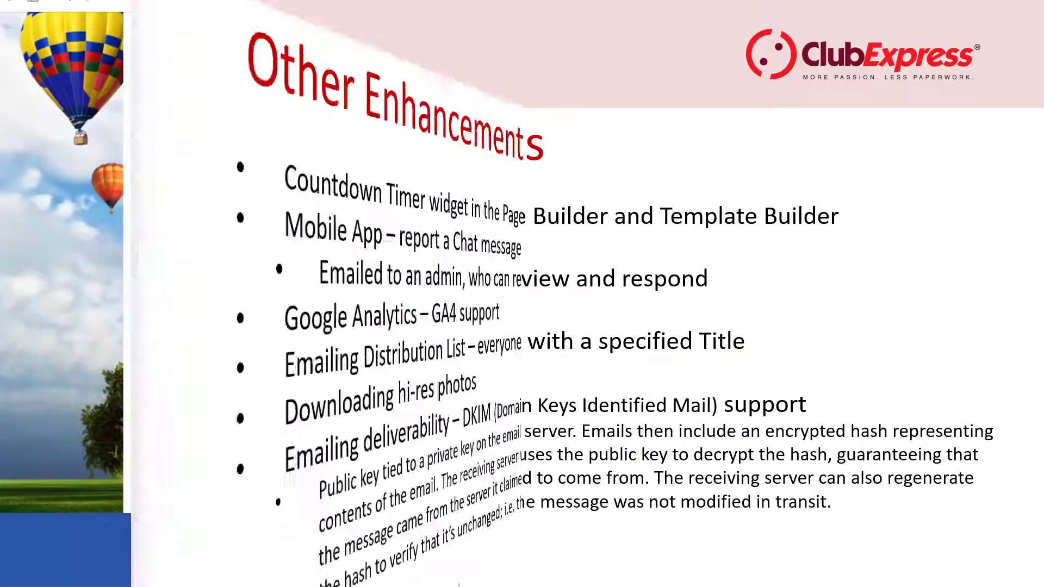
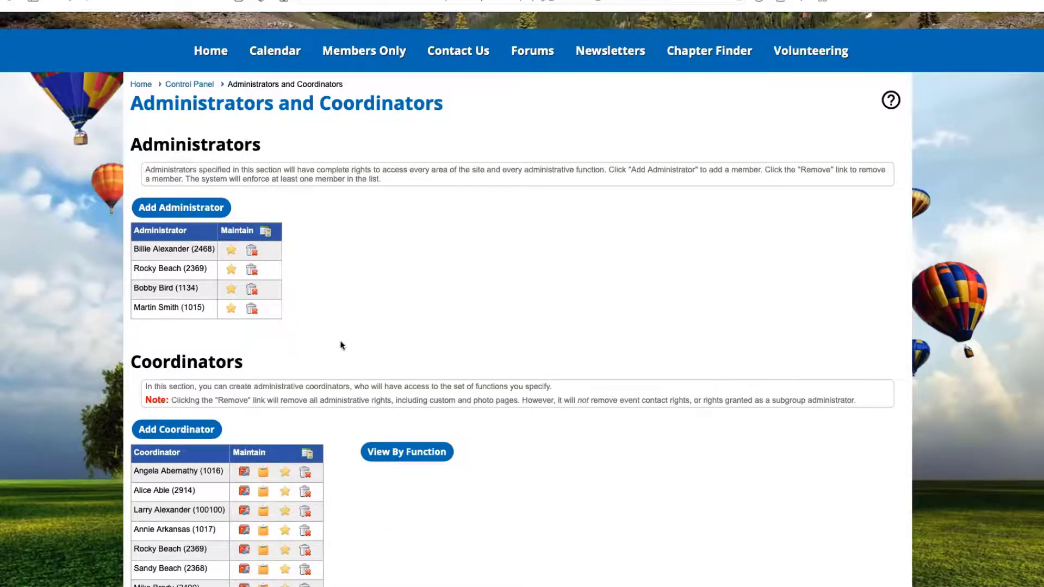
Step: Open the third listed coordinator's function assignments and examine which People and Website functions are assigned
scroll(572, 326, "down", 3)
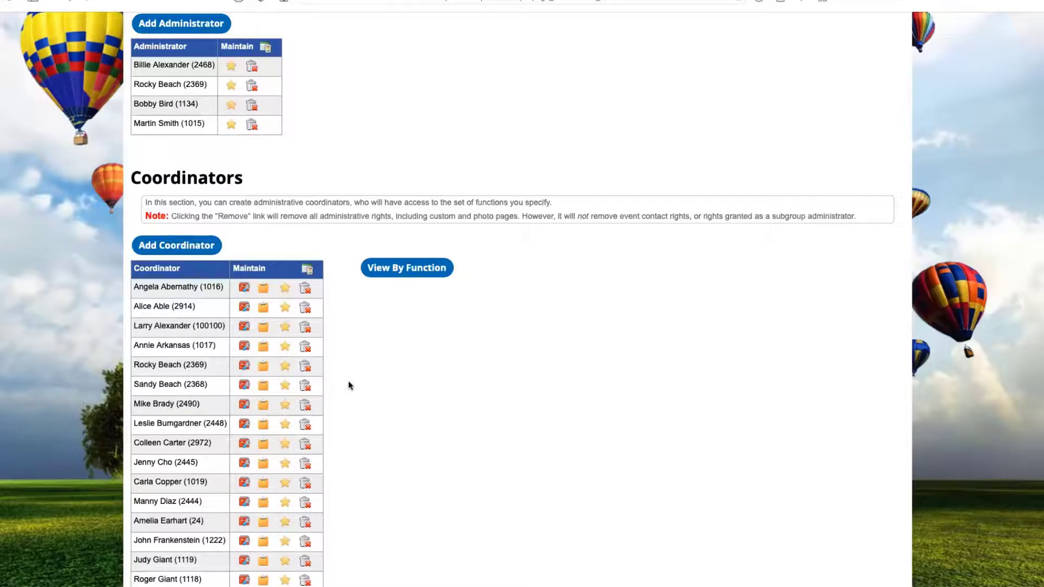
left_click(244, 328)
scroll(343, 337, "down", 6)
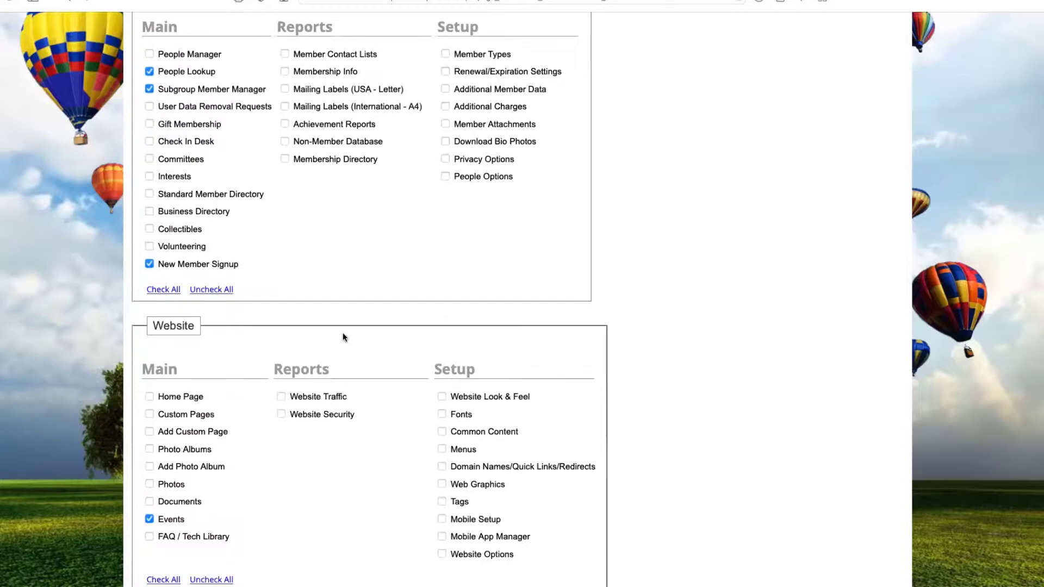
scroll(343, 331, "down", 1)
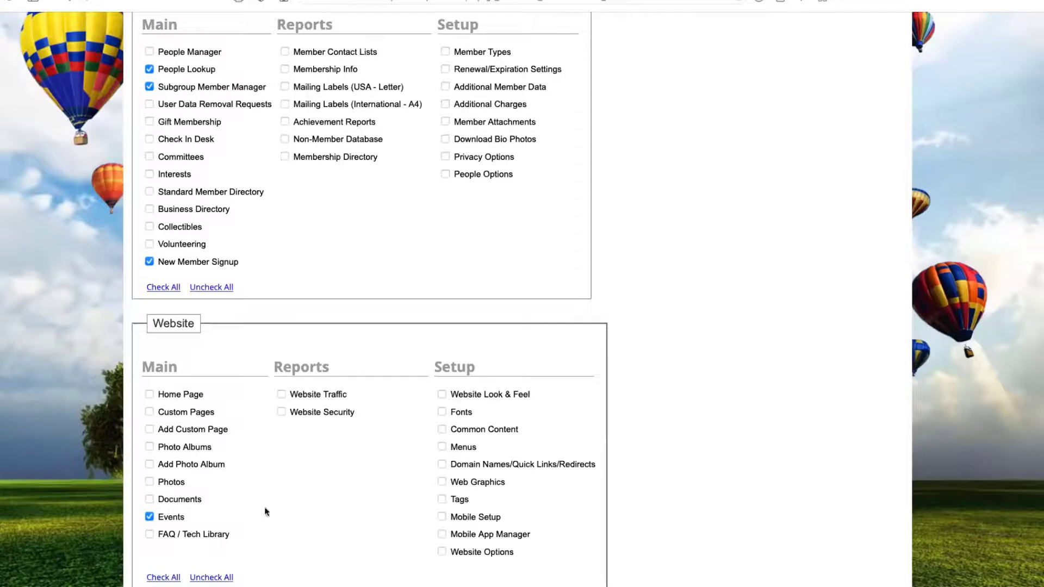
scroll(719, 422, "up", 5)
scroll(715, 424, "up", 2)
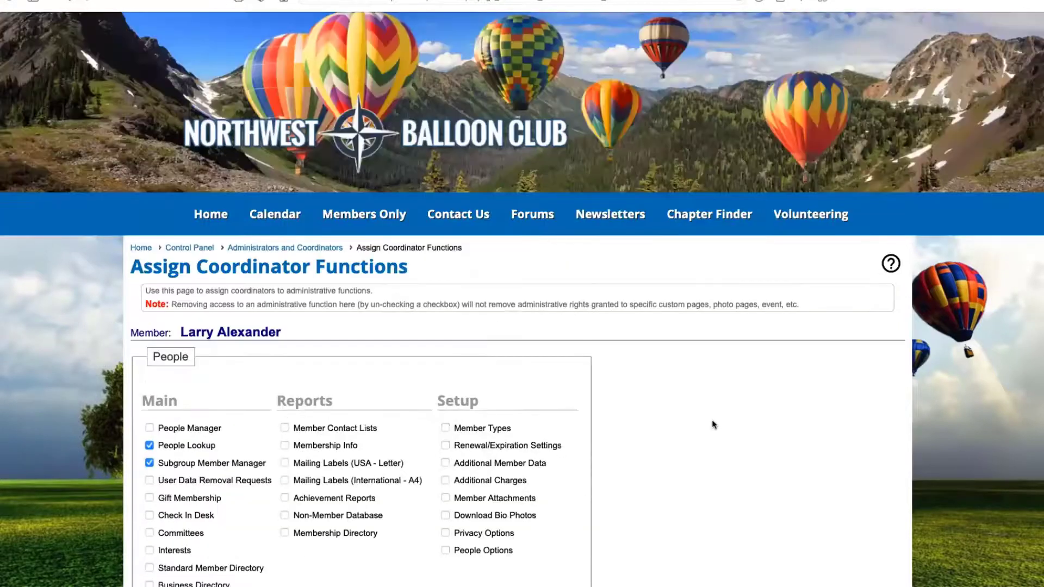
Step: Open the Monday meals event from the February 2022 calendar and bring up its Event Contact(s) for editing in the admin options
left_click(272, 215)
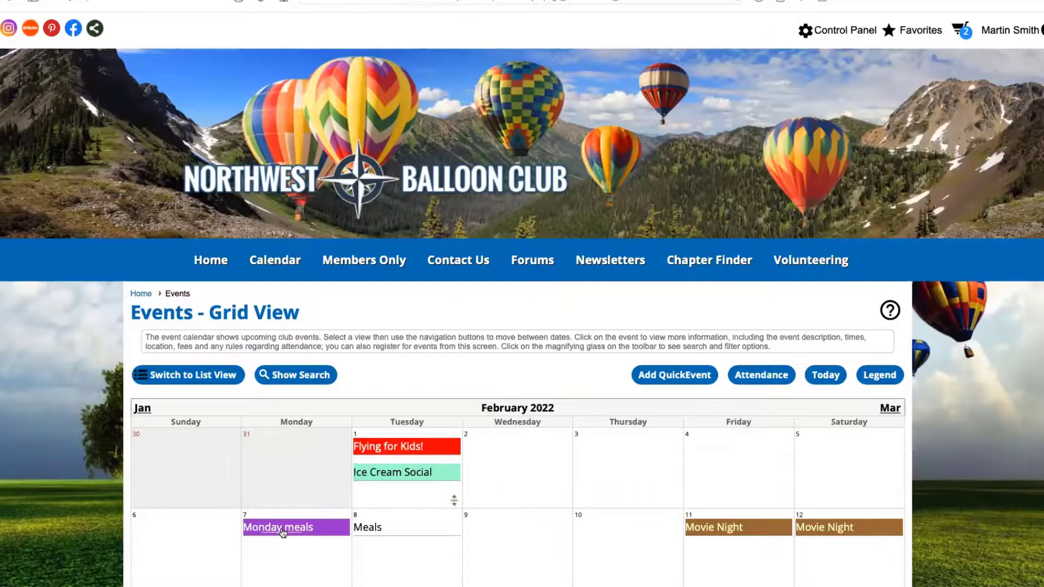
left_click(280, 529)
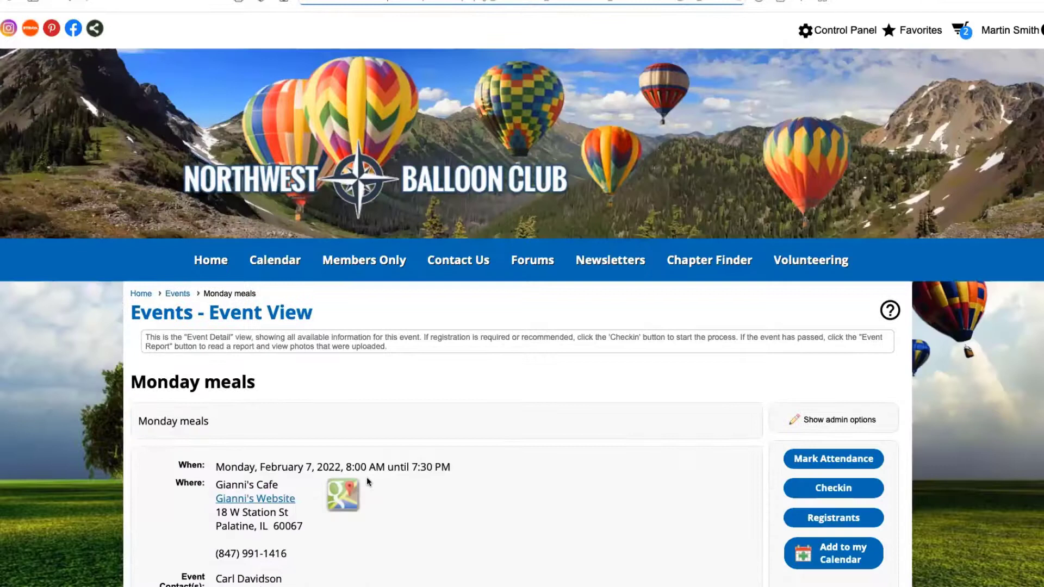
left_click(834, 421)
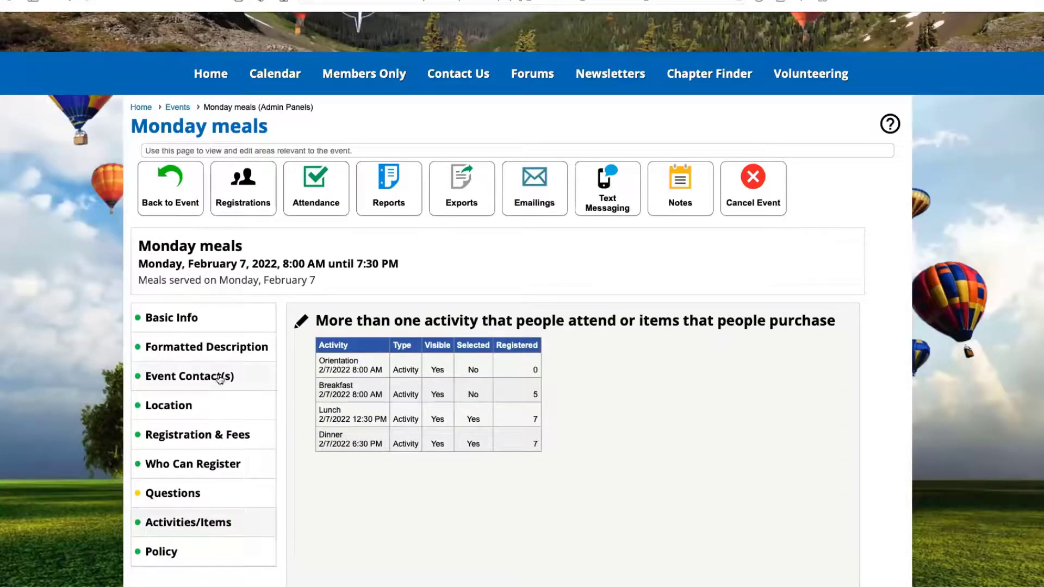
left_click(198, 380)
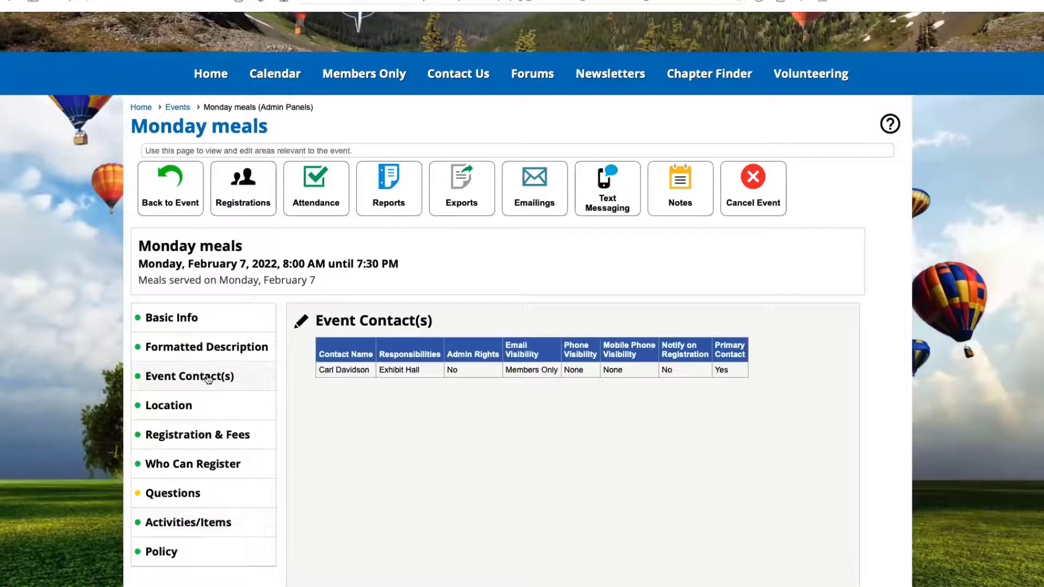
left_click(302, 324)
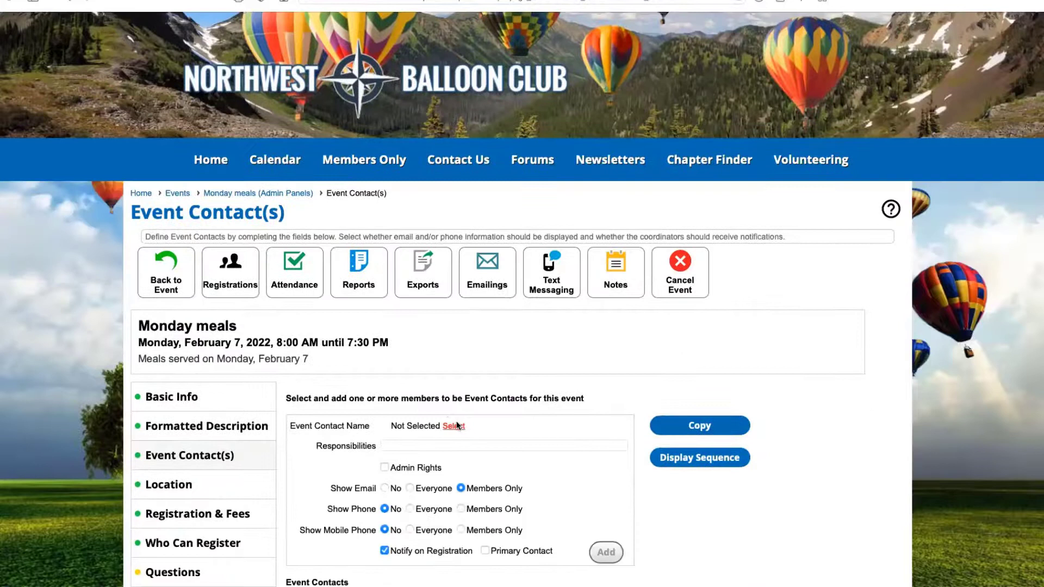
Step: Search the members for last names starting with "b" and choose the second match as the event contact
left_click(457, 426)
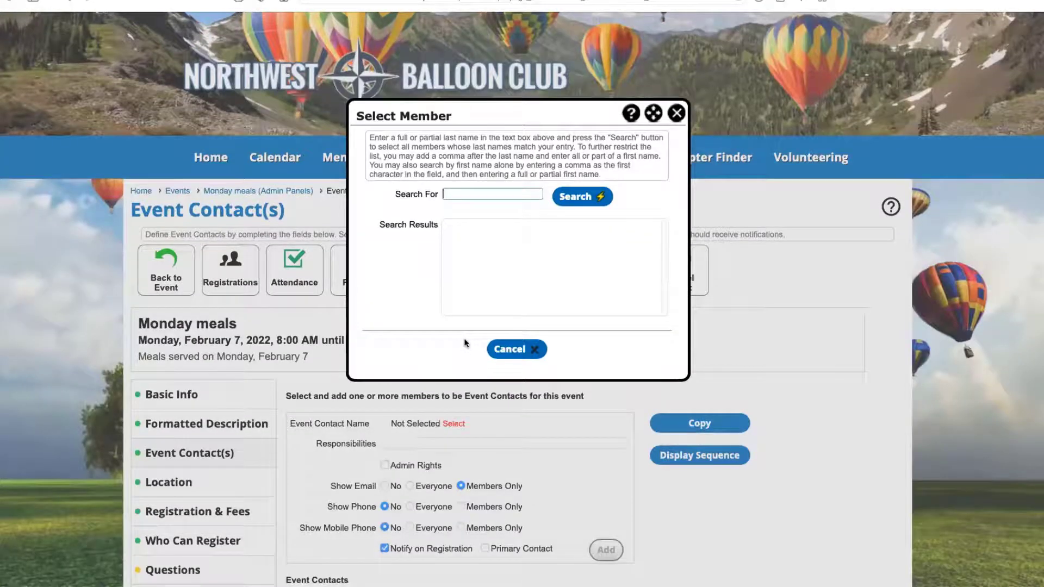
type("b")
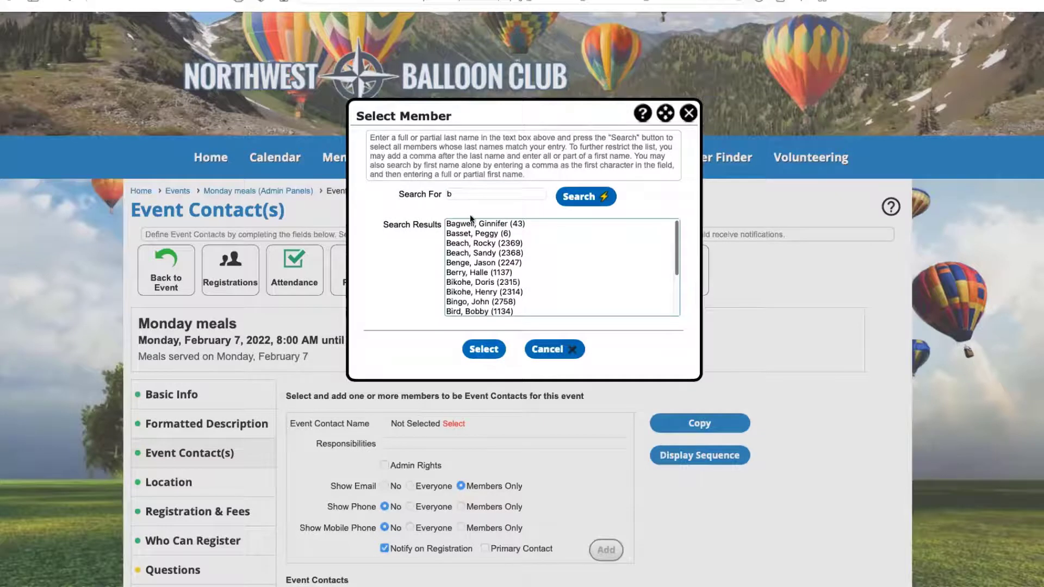
left_click(463, 234)
left_click(480, 348)
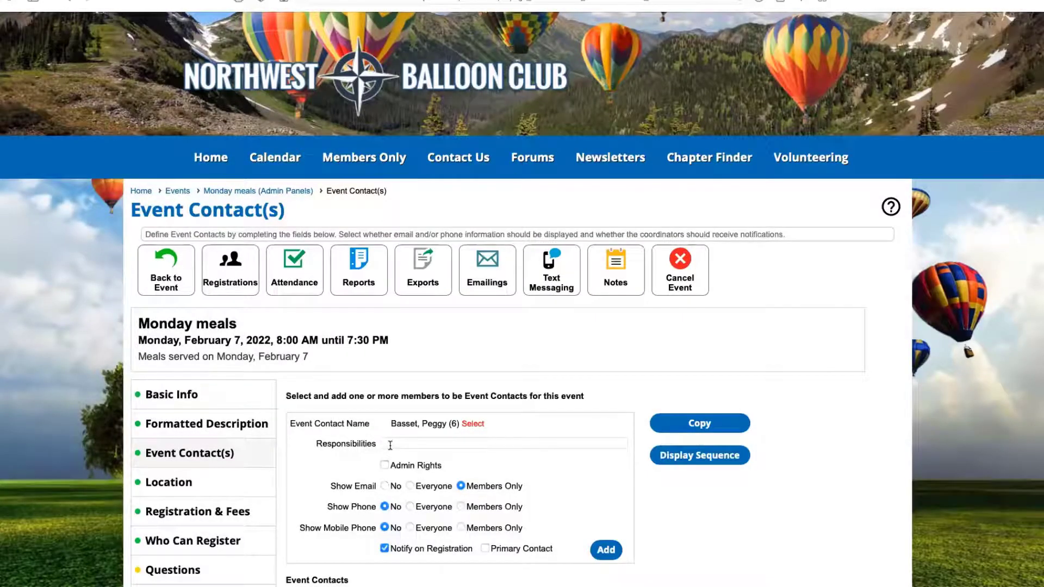
Step: Give the contact the responsibility Event Host with Admin Rights, add them to the event contacts and save the panel
left_click(390, 445)
type("Eve")
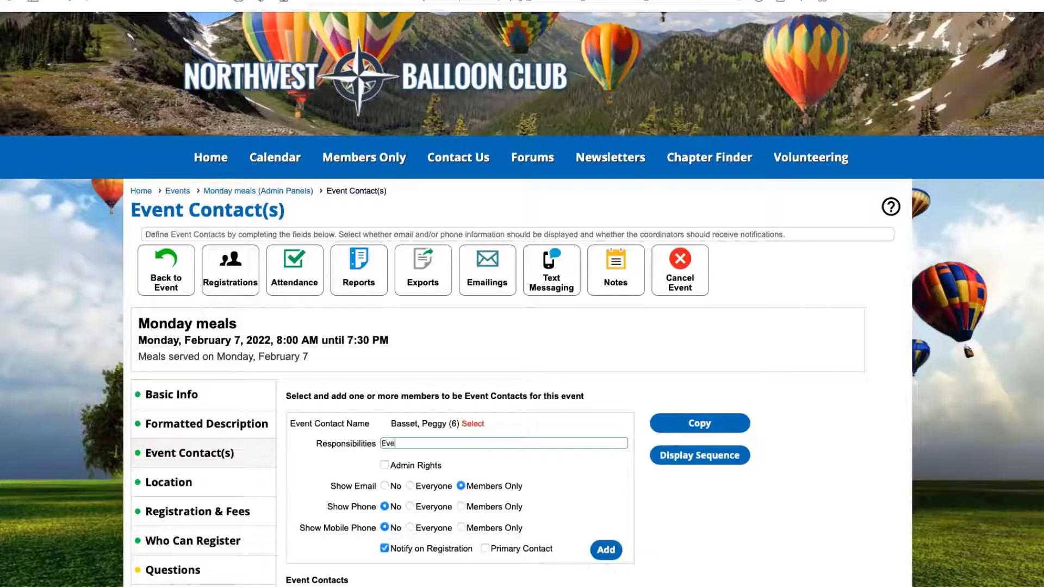
type("nt Host")
left_click(384, 465)
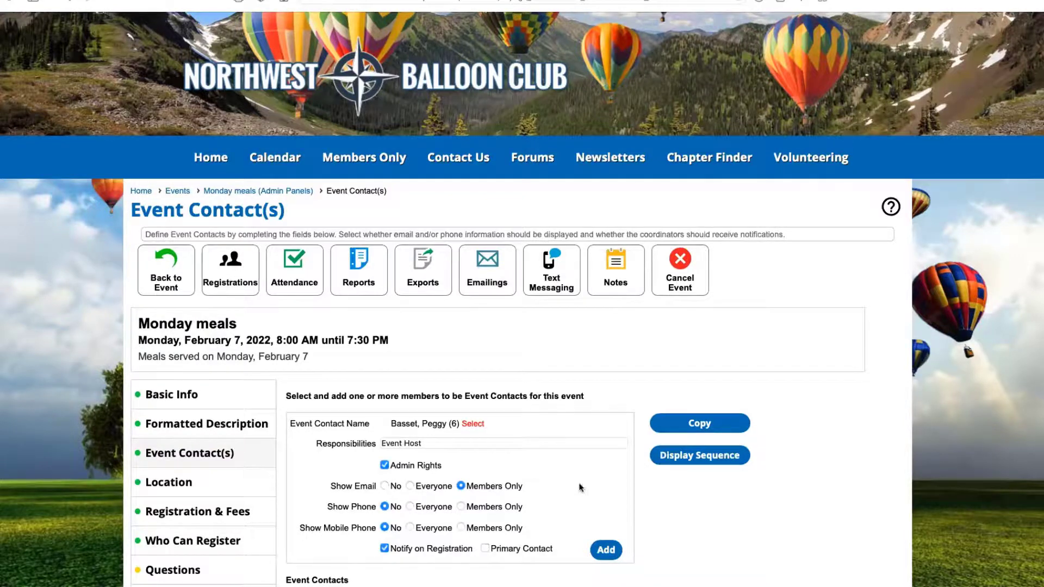
scroll(582, 488, "down", 1)
left_click(600, 496)
scroll(865, 483, "down", 2)
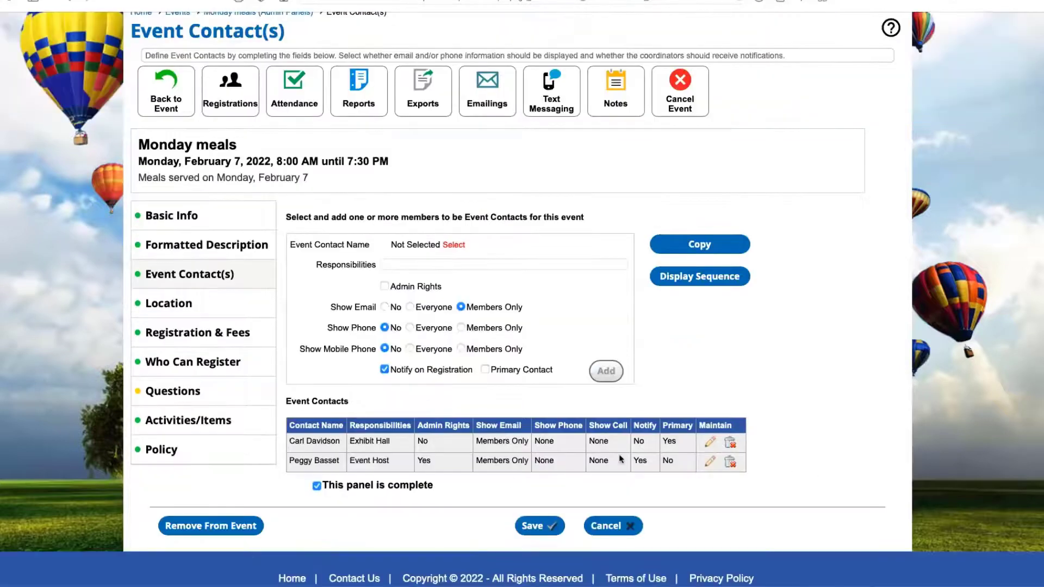
left_click(536, 526)
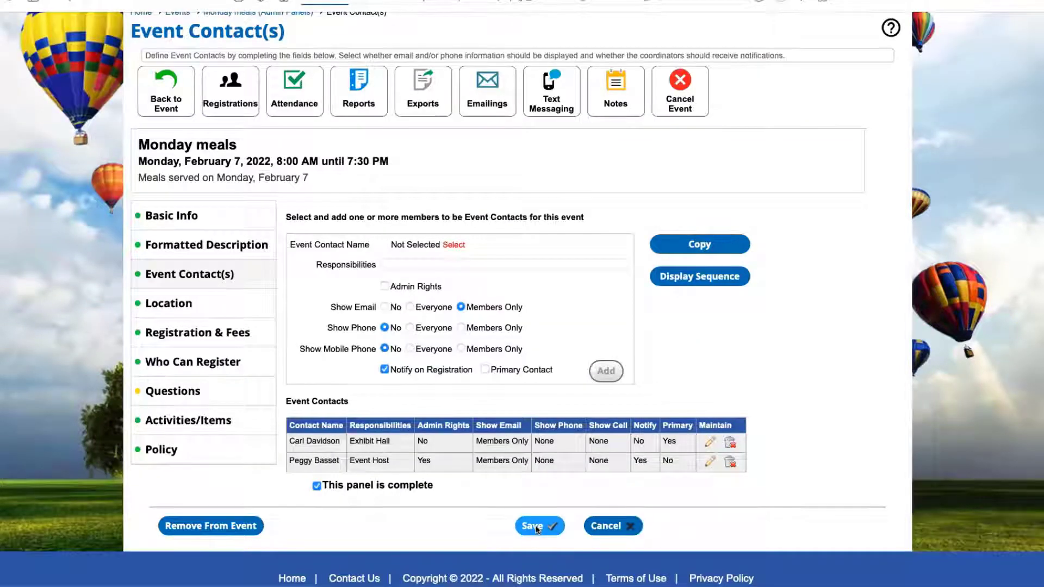
scroll(434, 506, "down", 2)
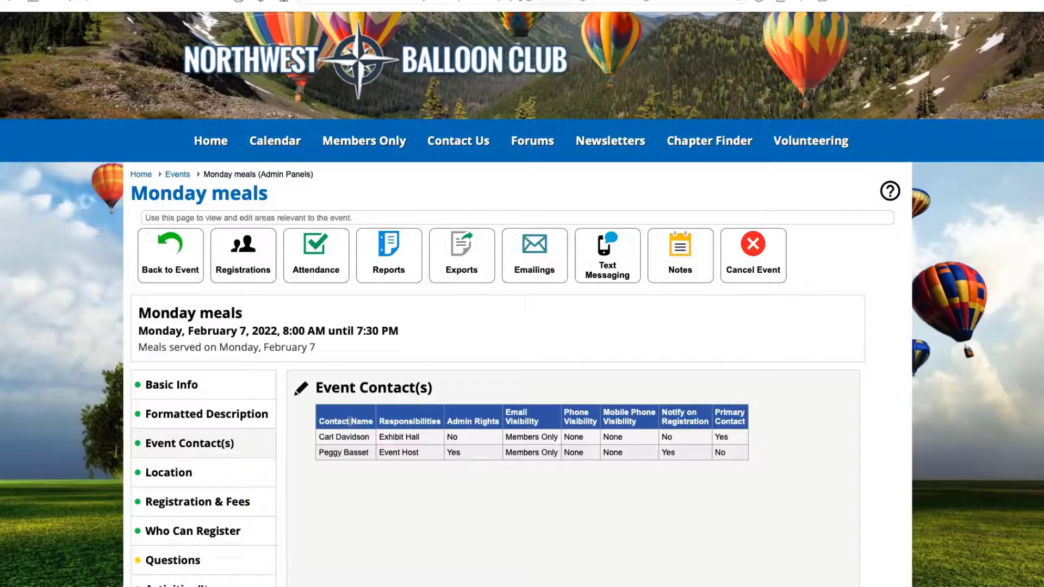
Step: Reopen the Event Contact(s) panel, remove Admin Rights from the Event Host contact, update the entry and save
left_click_drag(318, 438, 370, 437)
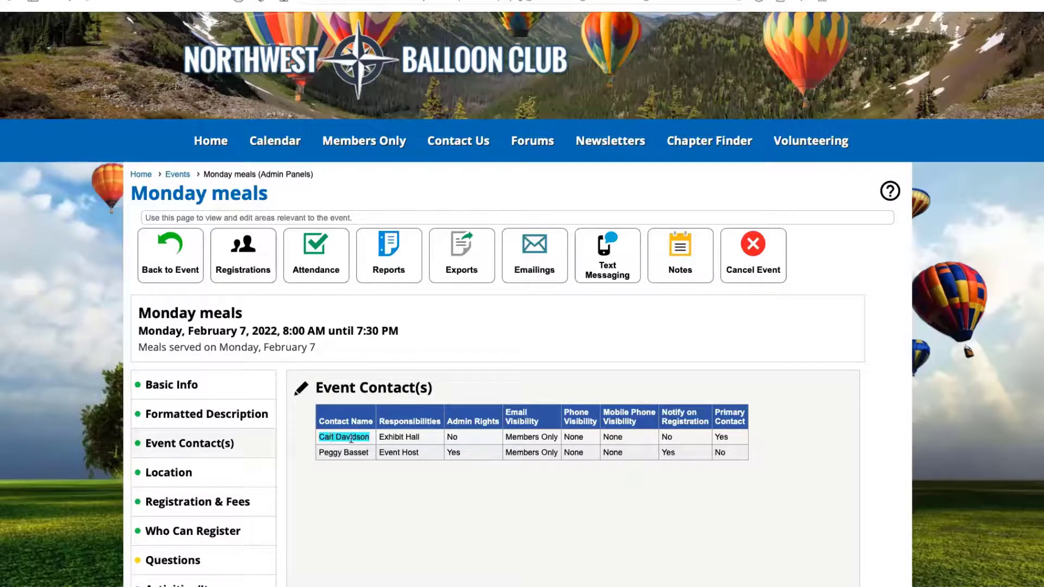
left_click(299, 392)
scroll(580, 438, "down", 8)
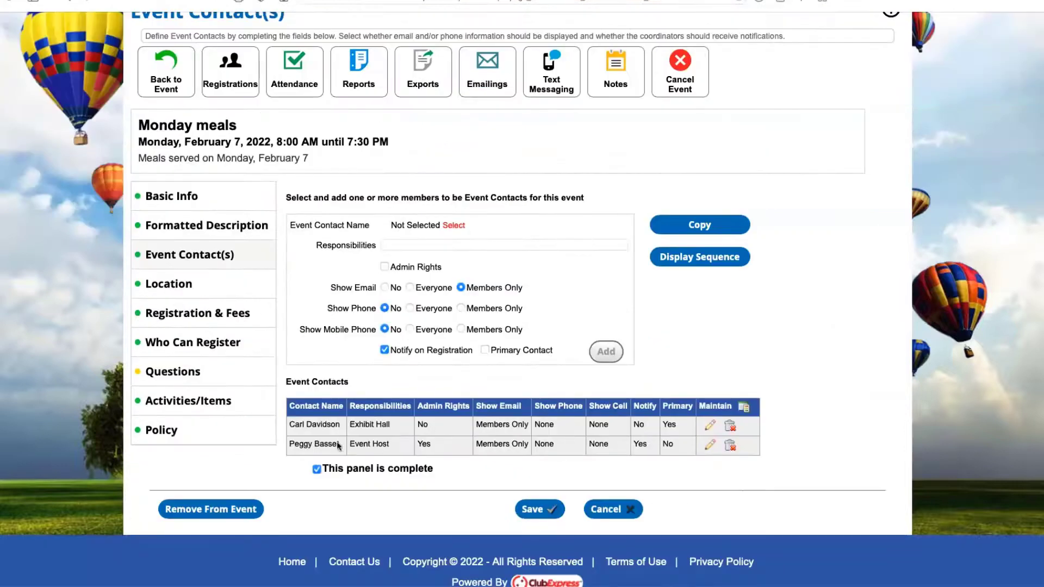
left_click(709, 445)
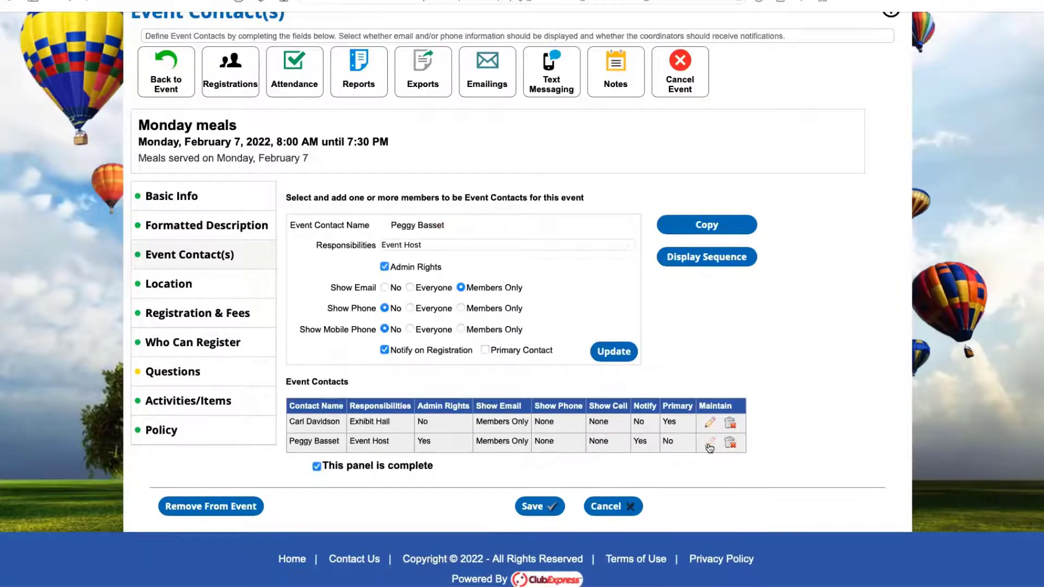
left_click(385, 266)
left_click(598, 353)
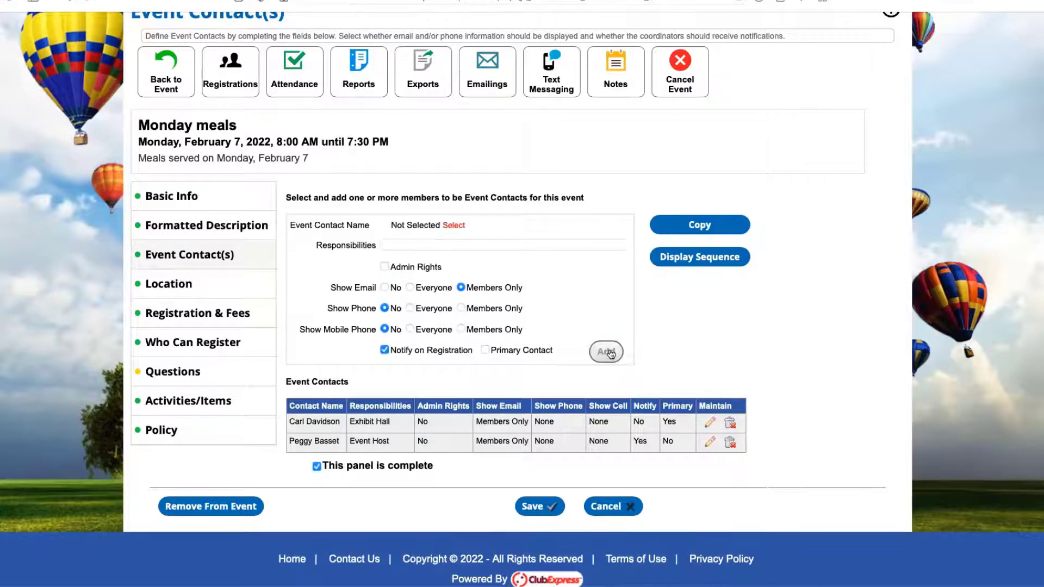
left_click(536, 507)
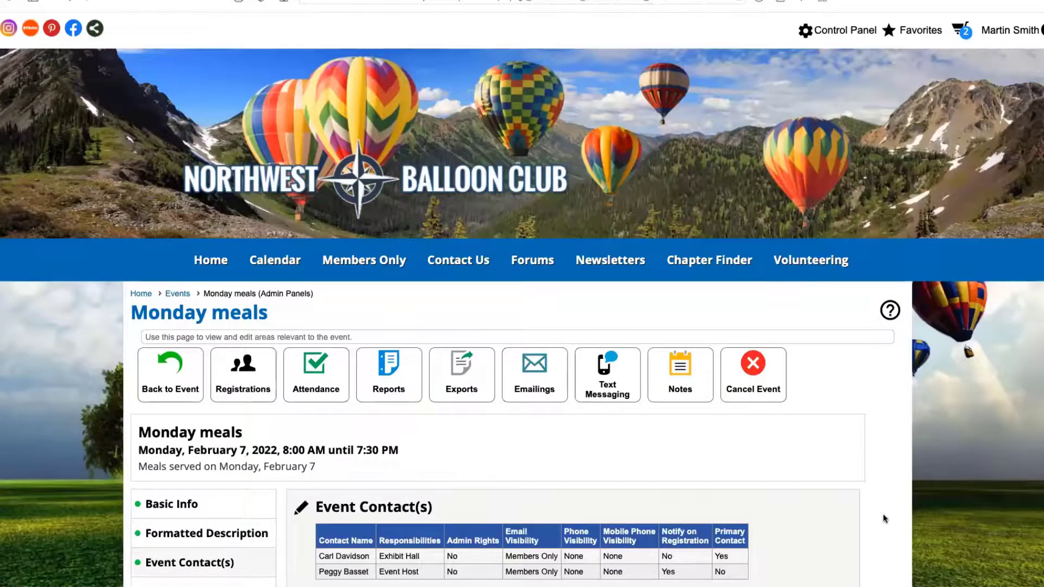
Step: Open the event's Location for editing, switch the location type to Virtual Only and examine the videoconferencing fields
scroll(886, 519, "down", 3)
scroll(886, 519, "down", 1)
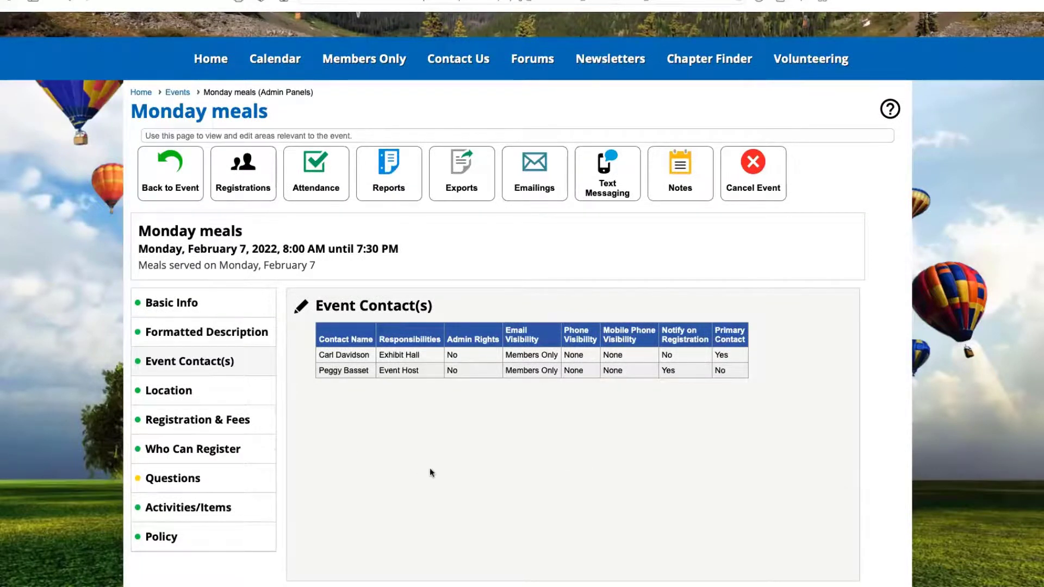
scroll(419, 469, "down", 1)
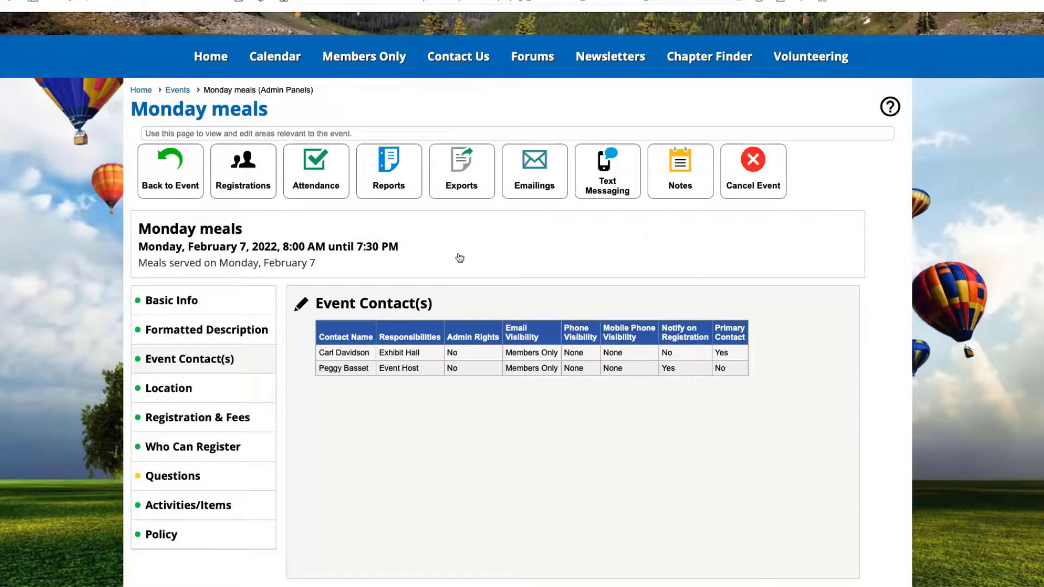
left_click(172, 387)
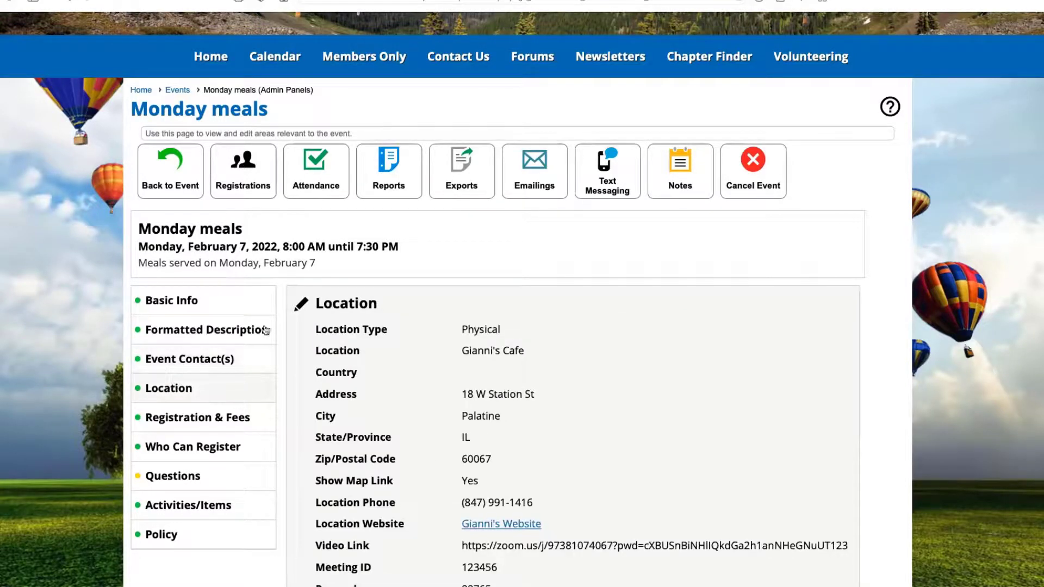
left_click(302, 305)
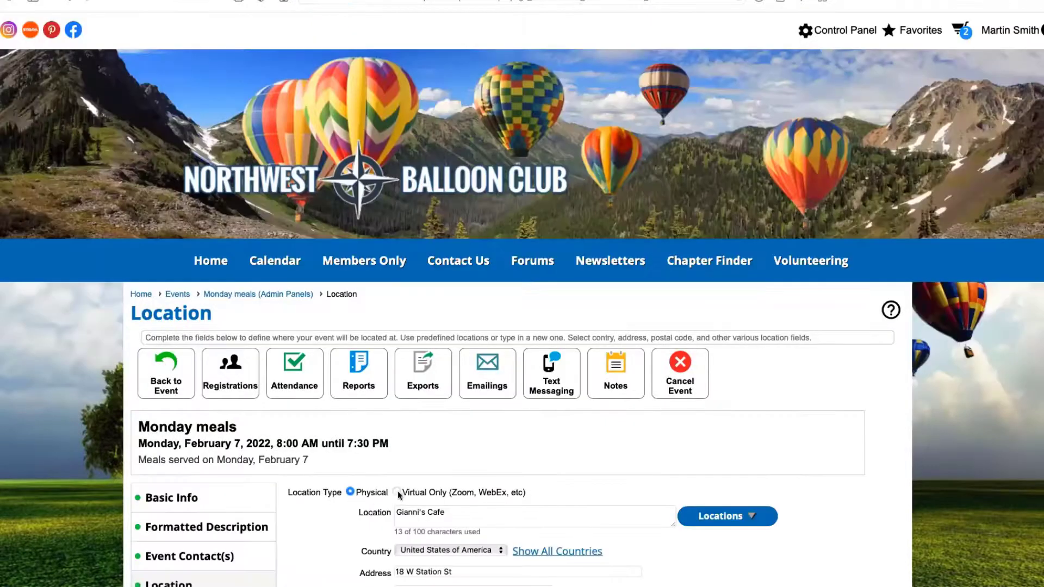
left_click(411, 496)
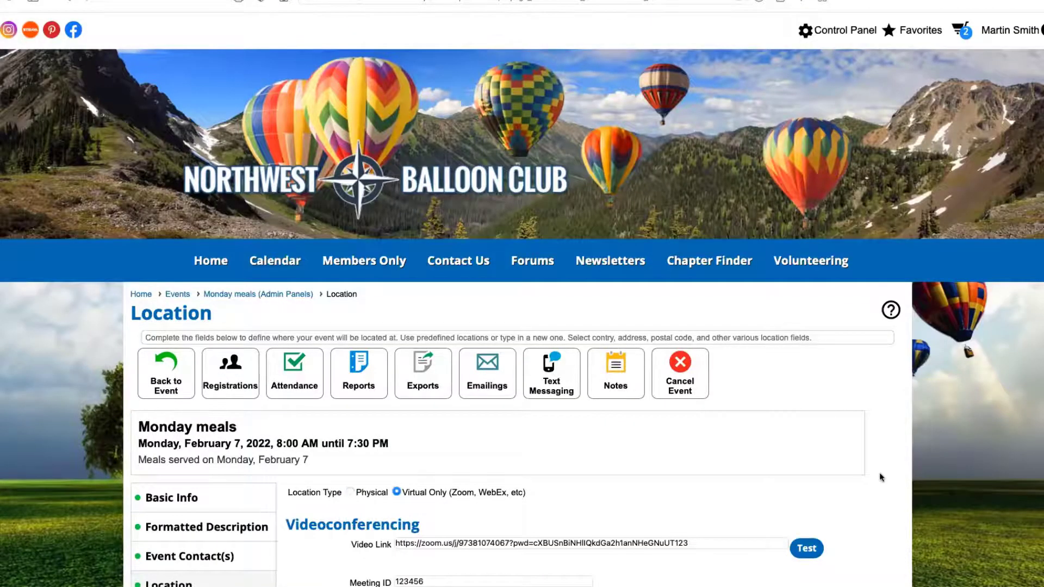
scroll(880, 478, "down", 2)
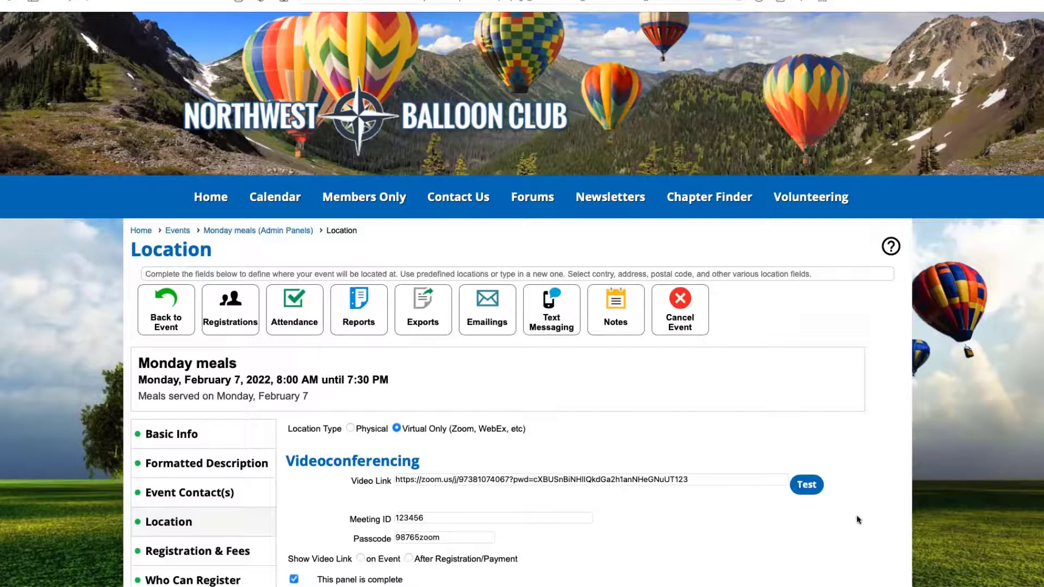
scroll(857, 517, "down", 4)
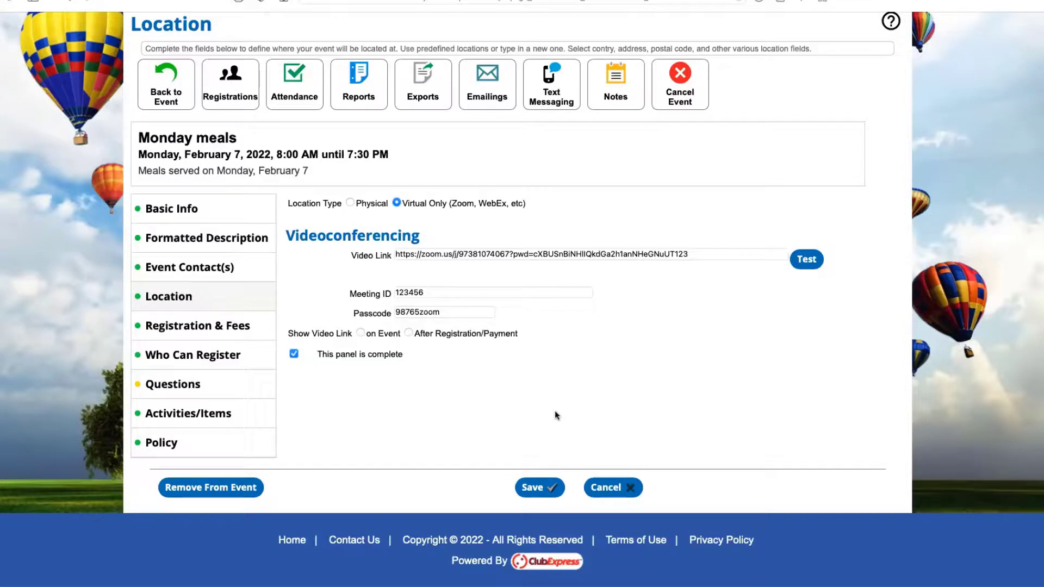
Step: Open the shopping cart and proceed through checkout to the shipping information, placing the order for yourself
scroll(648, 327, "up", 5)
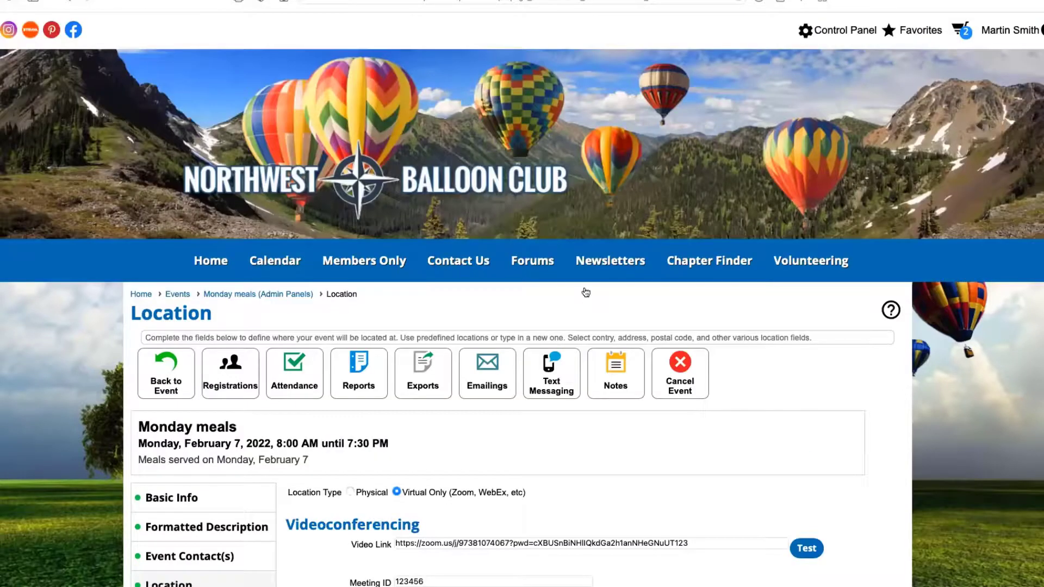
left_click(967, 31)
left_click(691, 168)
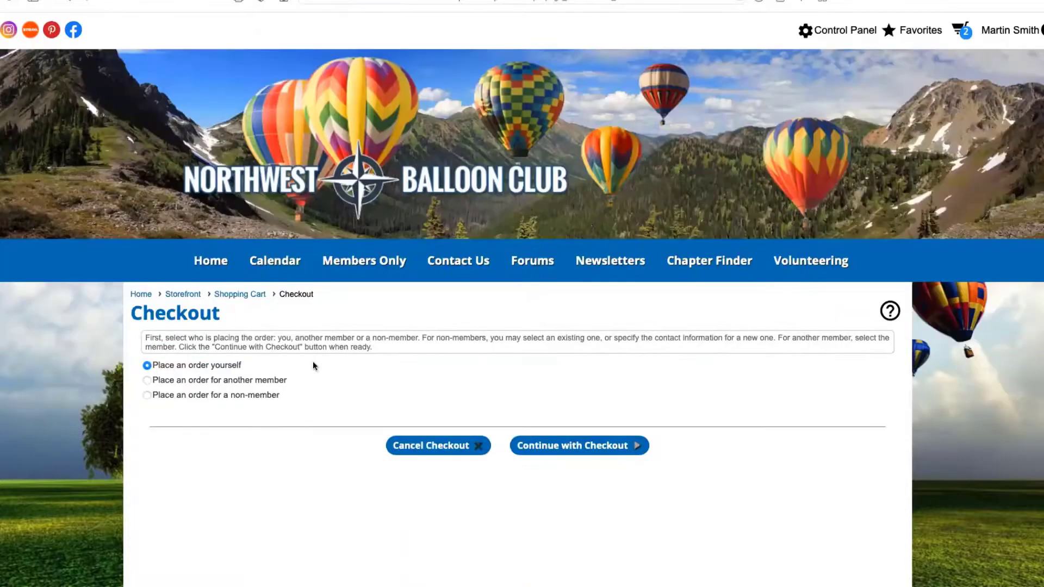
left_click(578, 448)
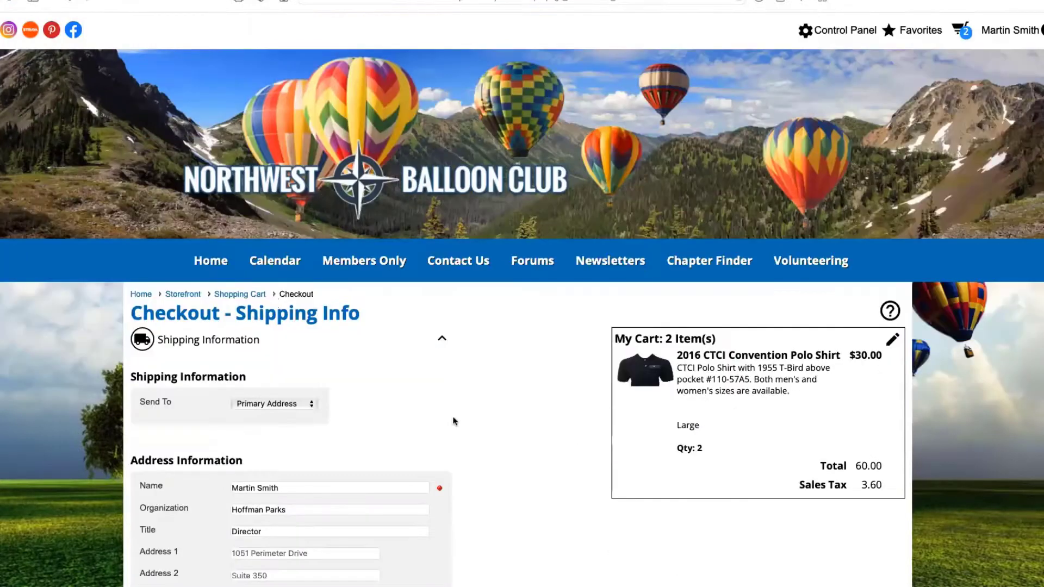
Step: Switch the order's Send To option to Another Address and examine the address entry fields
left_click(312, 405)
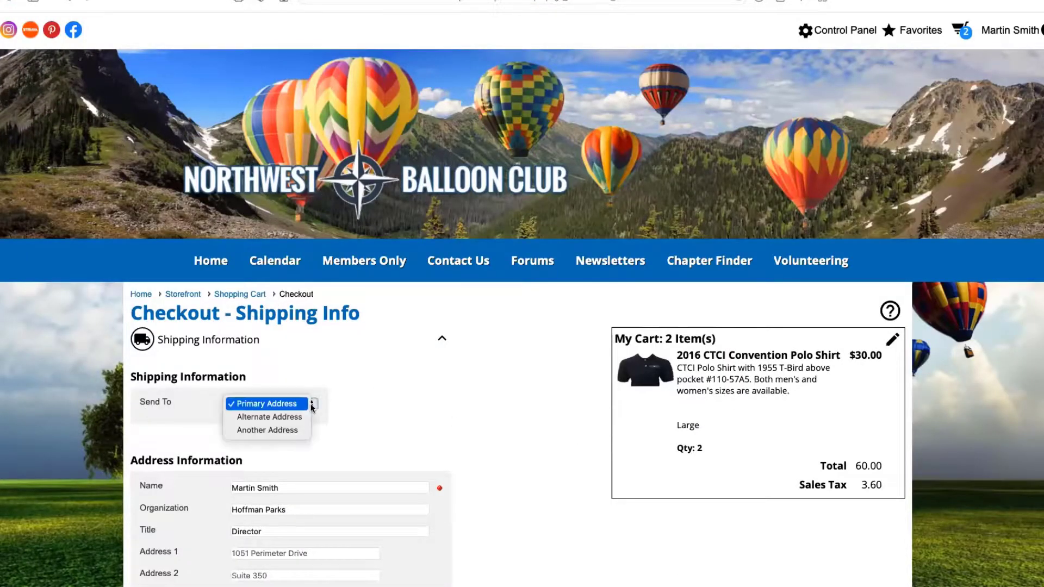
left_click(292, 432)
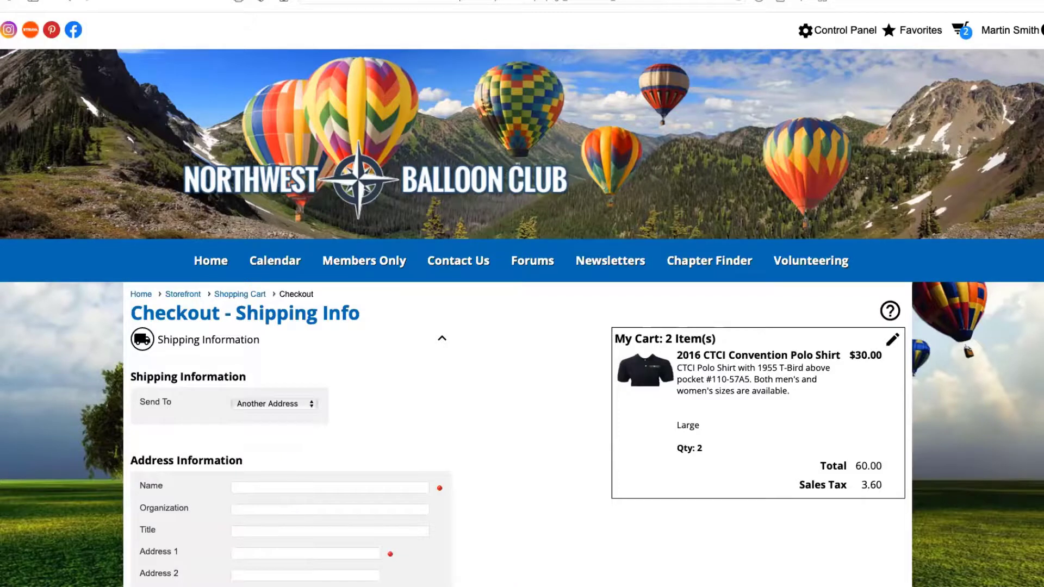
scroll(519, 489, "down", 2)
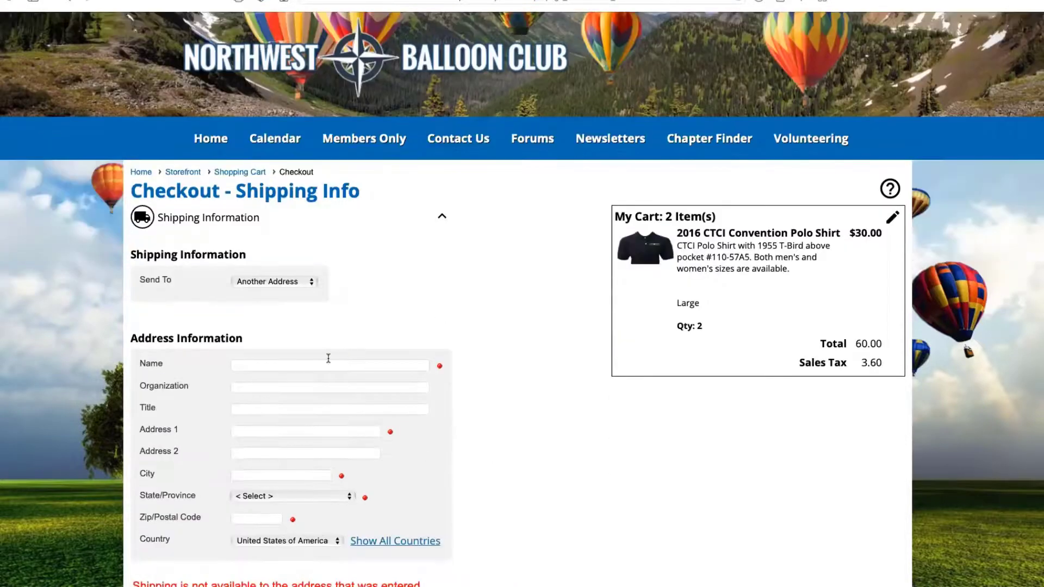
Step: Show the member's Alternate Address as the shipping destination, return Send To to Primary Address and review the available choices
left_click(313, 282)
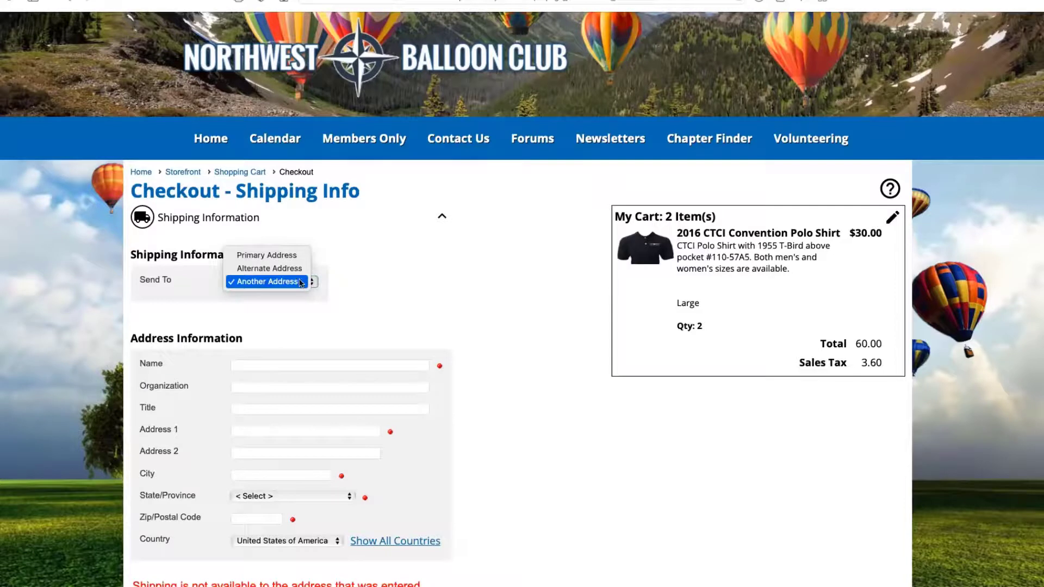
left_click(297, 270)
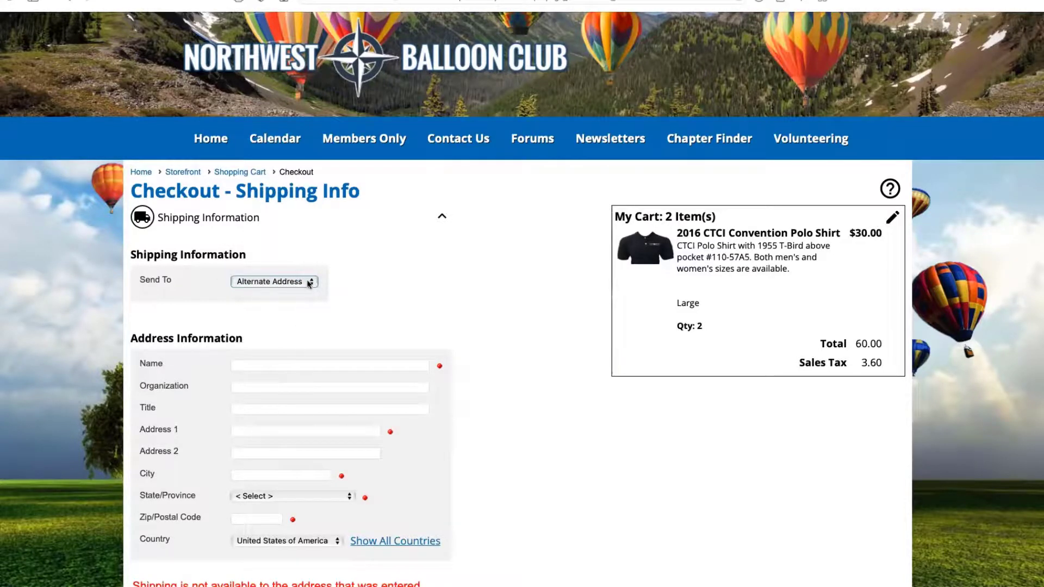
left_click(310, 282)
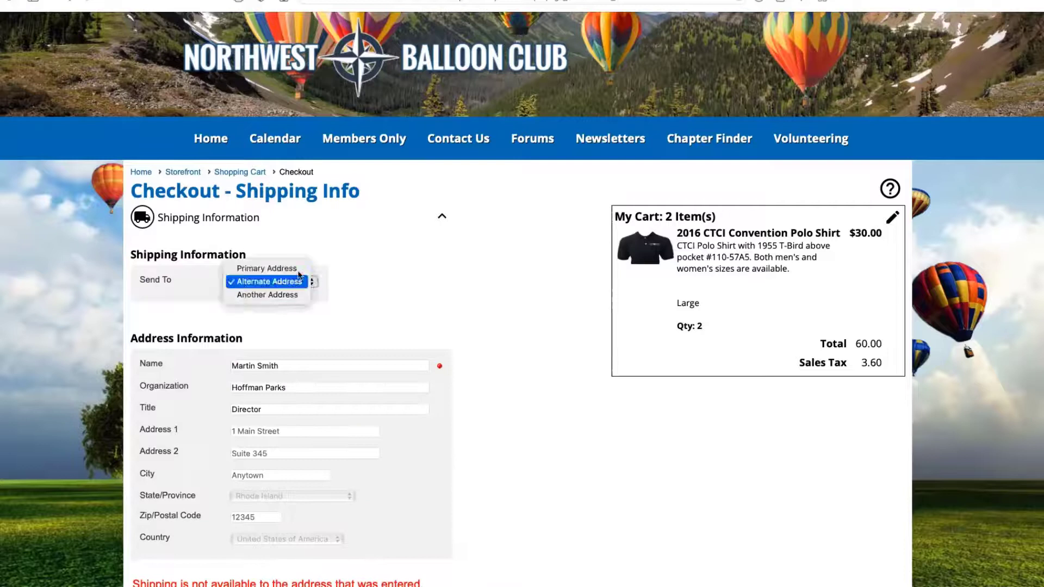
left_click(296, 269)
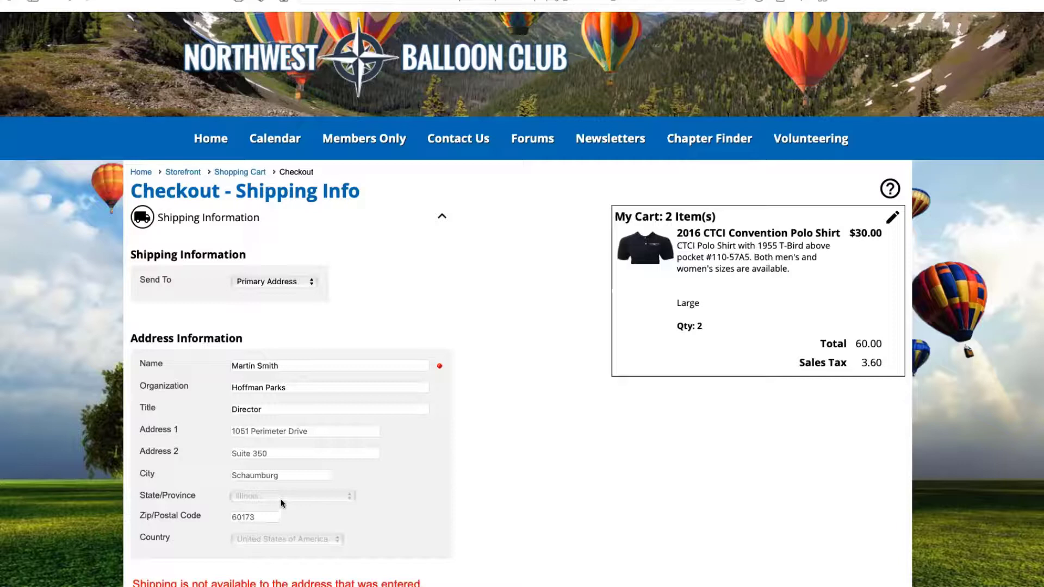
left_click(298, 283)
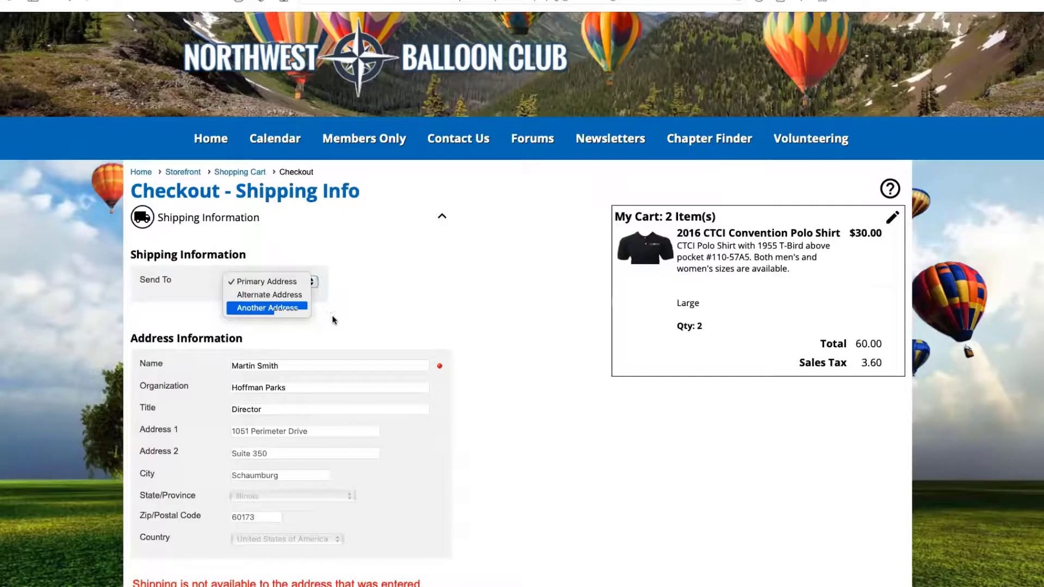
left_click(429, 301)
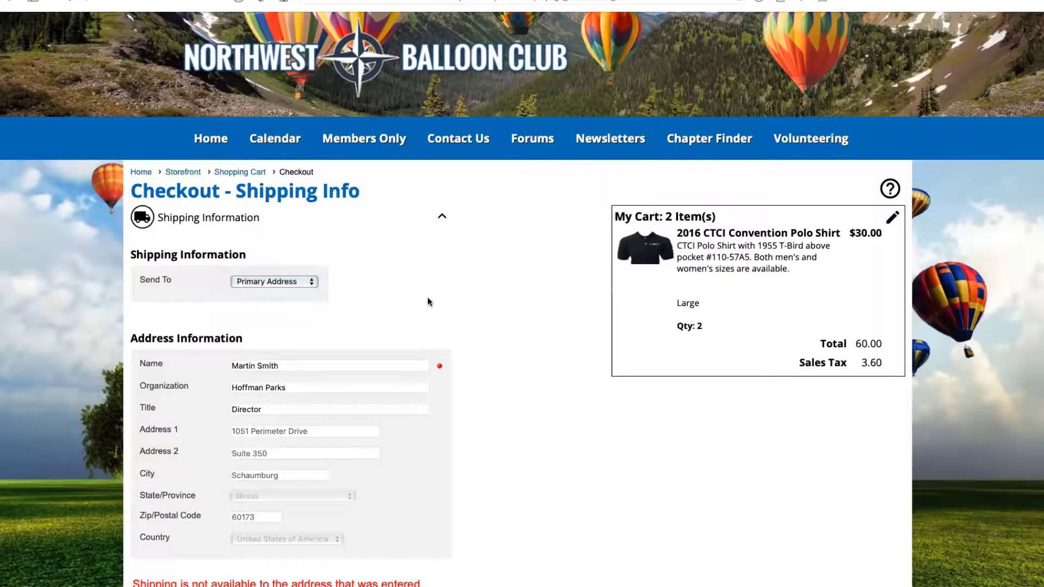